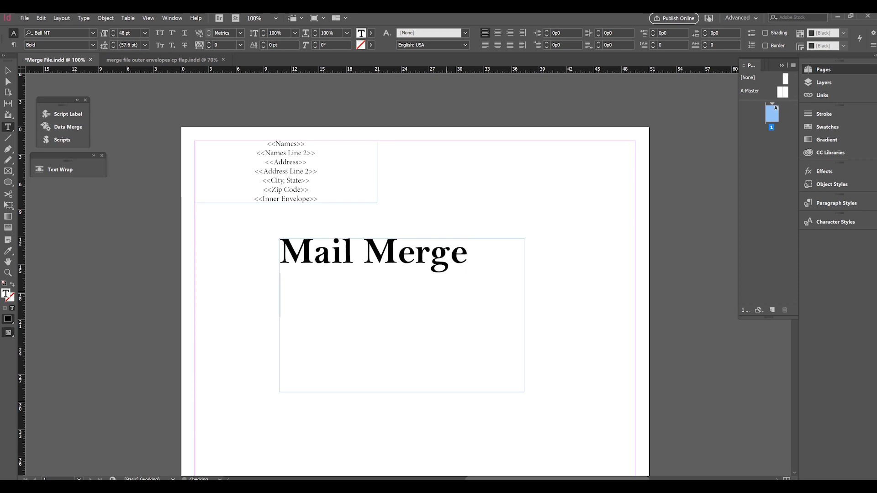
Step: Complete the title in the lower text frame as "Mail Merge Tutorial!" and add the word "WAHOO"
text(l! )
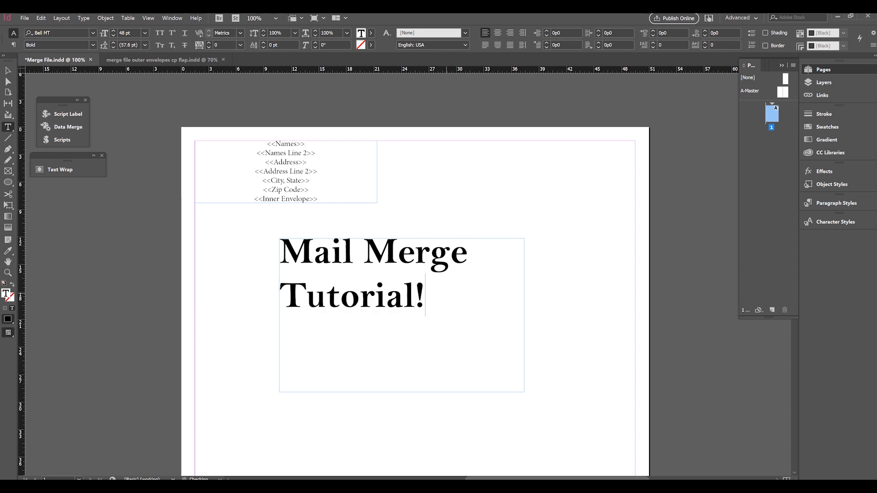
text(WAHOO)
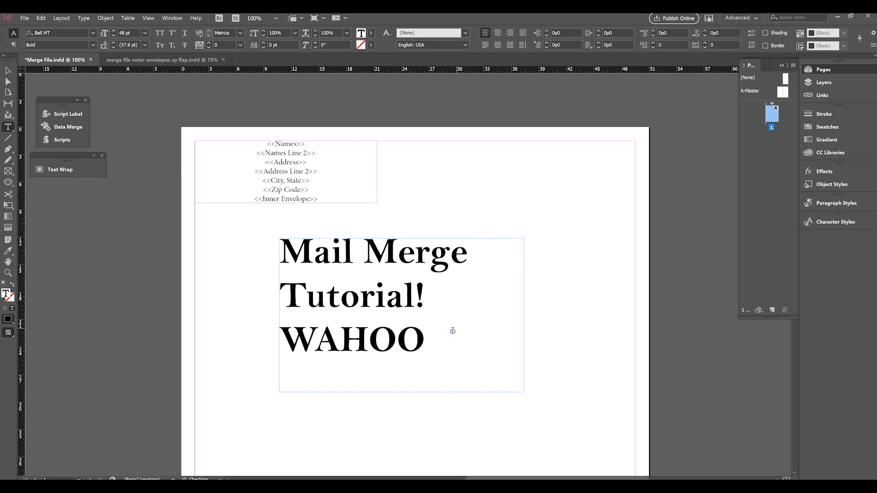
Step: Delete the title text and remove its empty text frame from the page
drag(452, 334, 290, 259)
key(BackSpace)
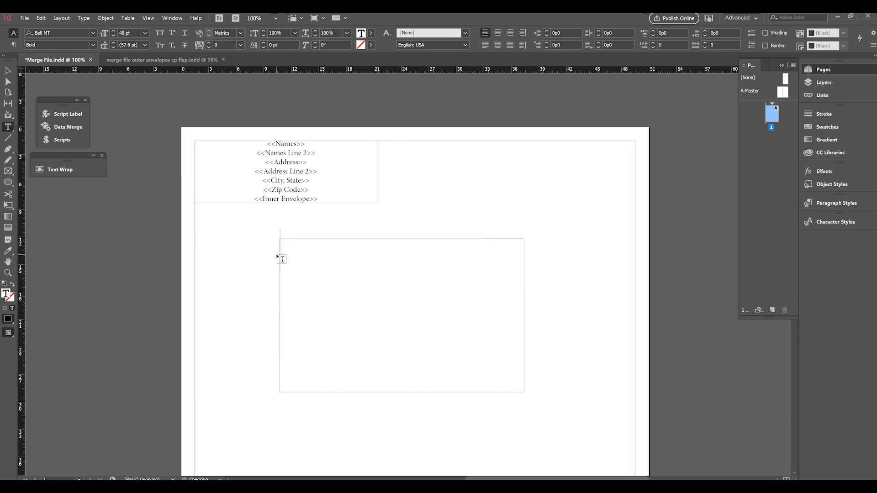
click(13, 66)
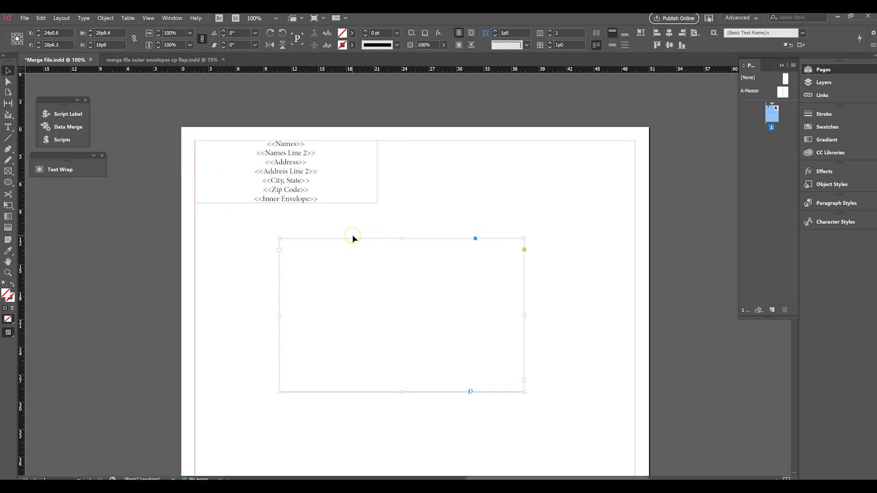
key(BackSpace)
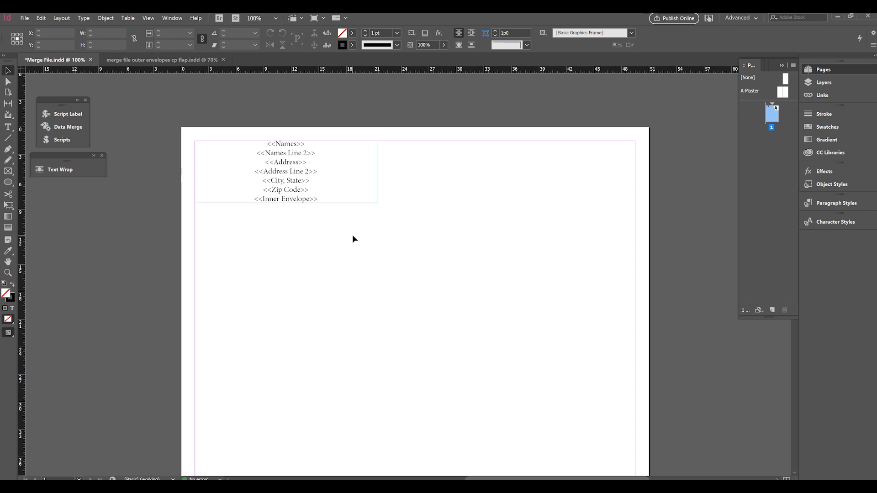
Step: Examine the merge fields and flipped return address in the outer envelope document and compare its layout with Merge File.indd
click(447, 86)
click(448, 340)
click(157, 60)
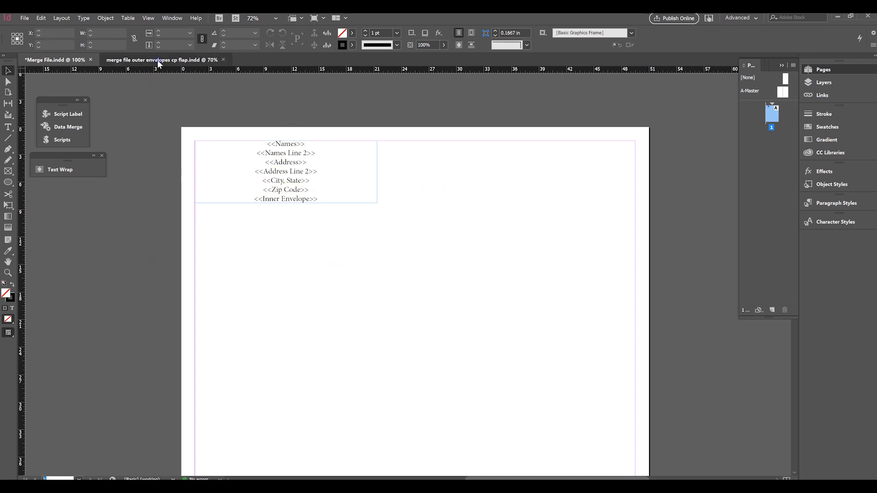
scroll(457, 203, down, 2)
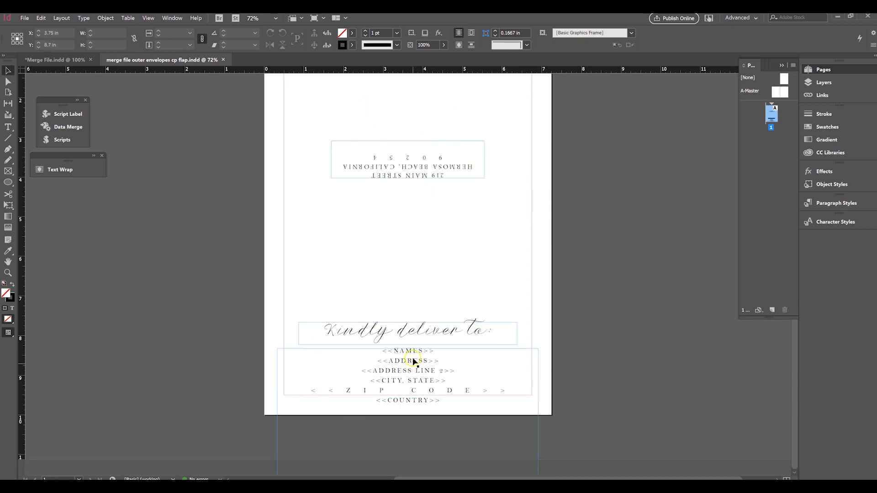
scroll(435, 284, up, 2)
scroll(435, 284, down, 2)
scroll(436, 284, up, 2)
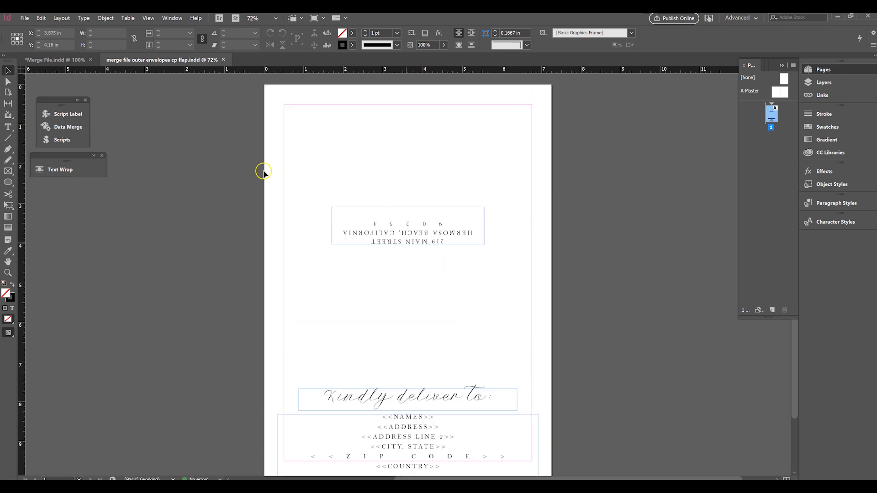
click(48, 59)
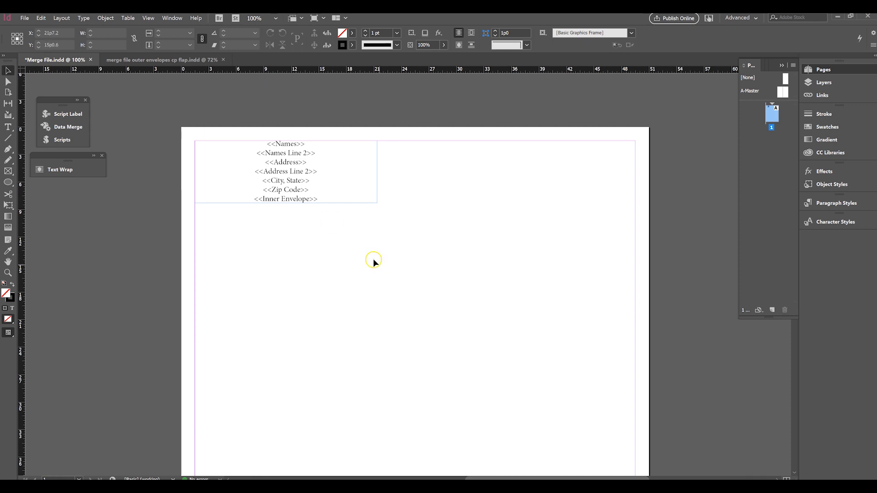
click(125, 61)
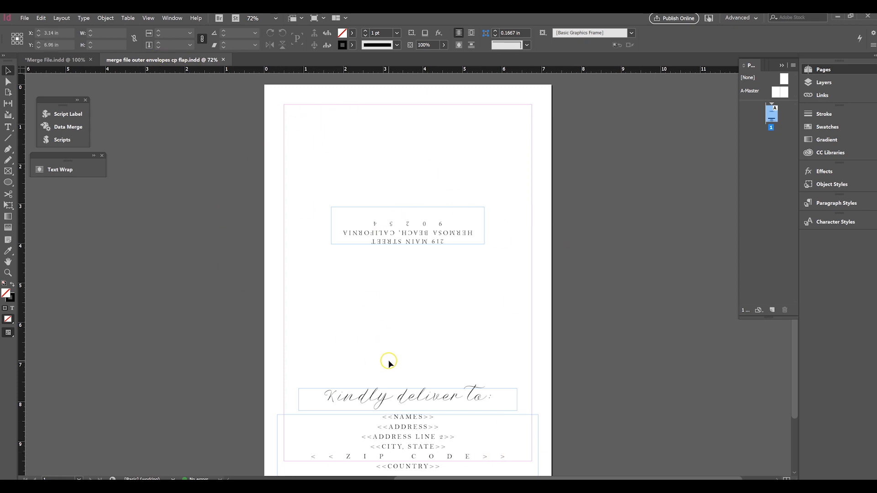
scroll(389, 363, down, 2)
scroll(552, 356, up, 1)
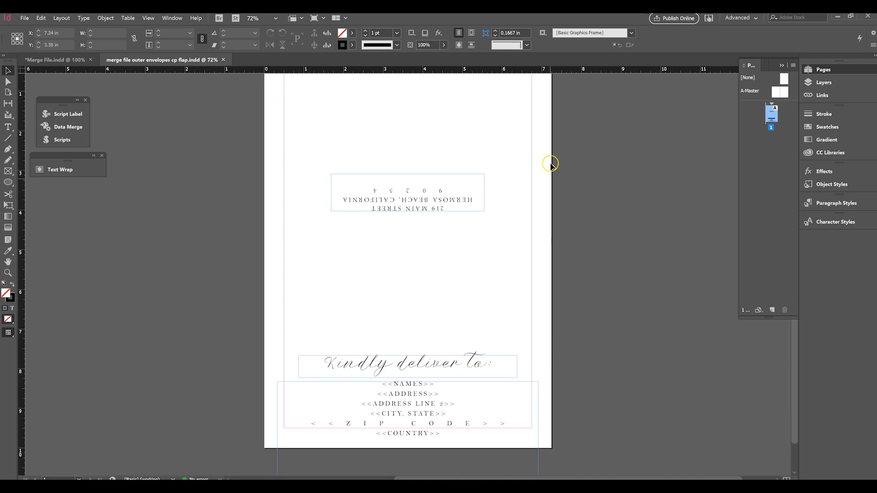
scroll(552, 155, up, 3)
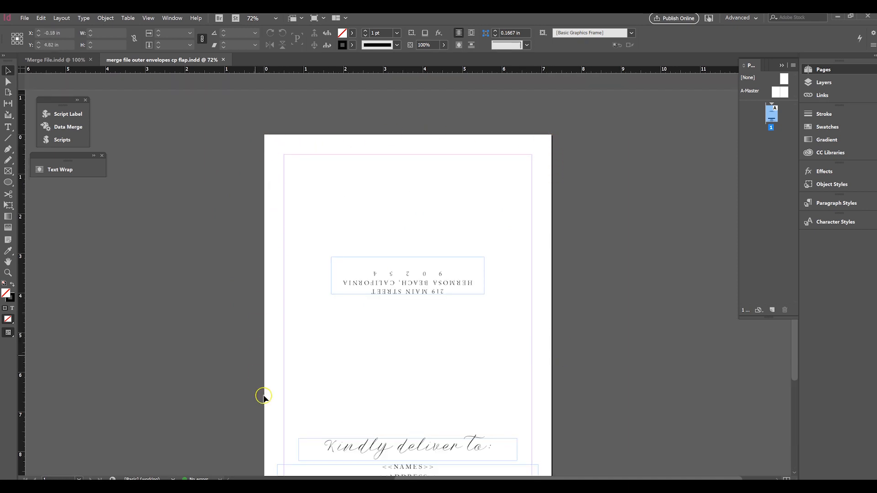
scroll(364, 372, down, 2)
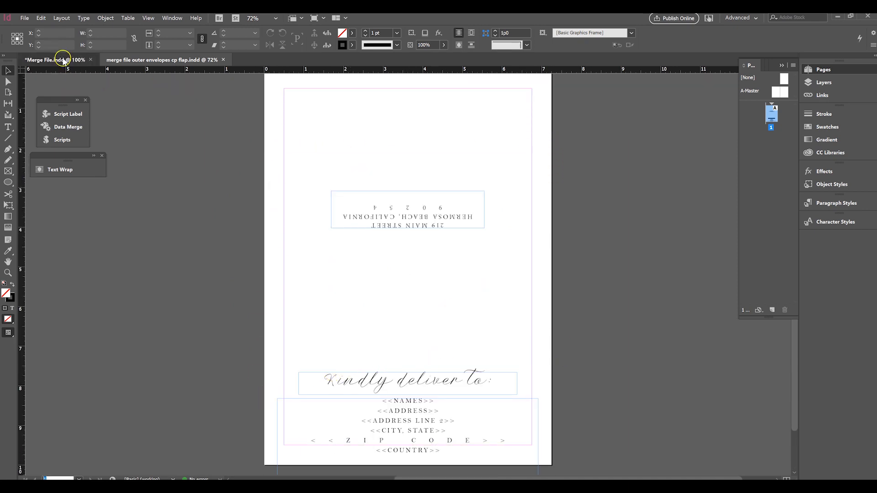
click(63, 60)
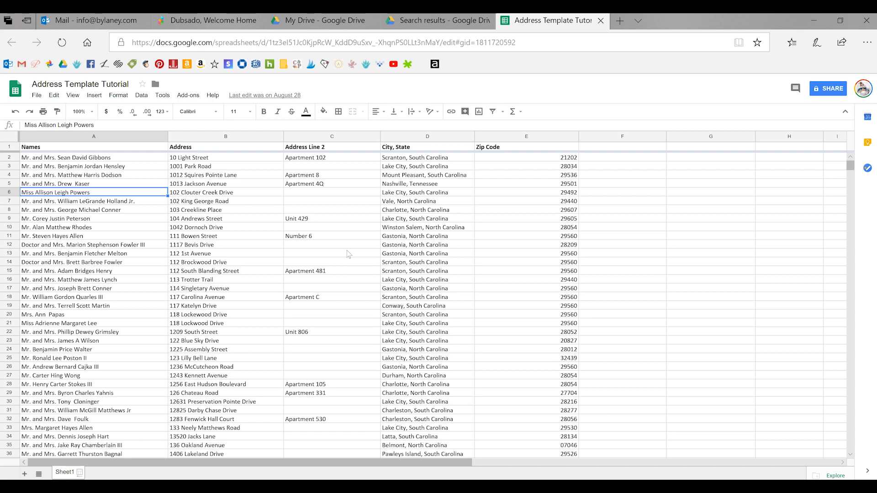
Step: In the Address Template Tutorial Google Sheet, examine the header row from Names through Address, Address Line 2, City, State and Zip Code
click(79, 157)
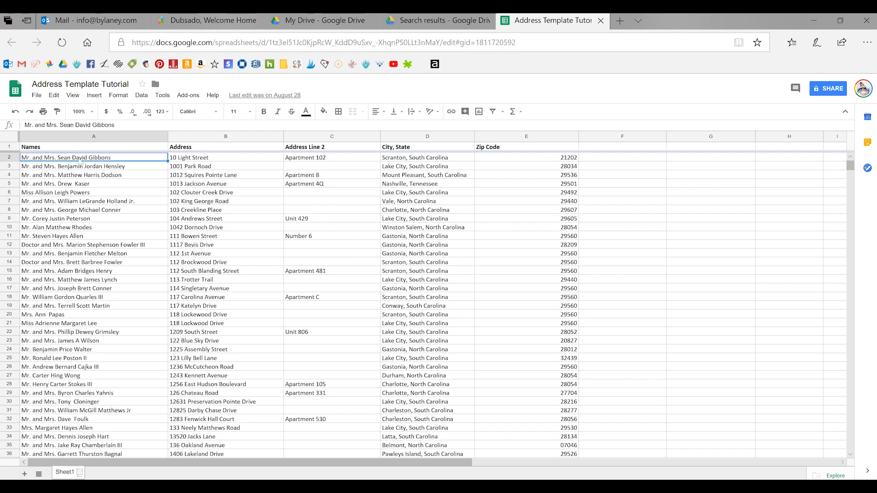
click(78, 147)
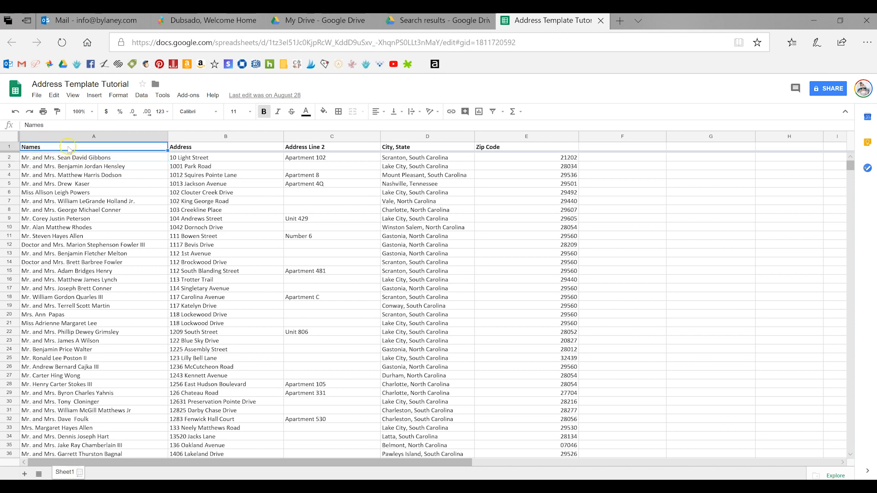
click(184, 149)
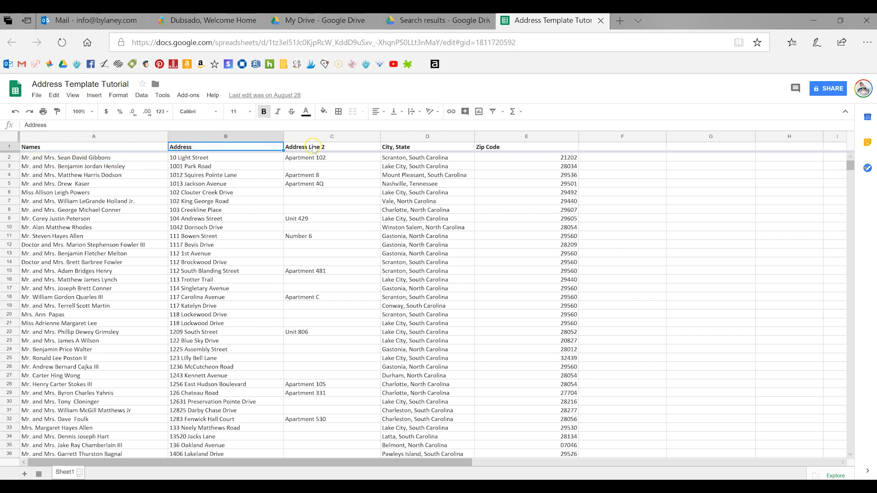
click(343, 147)
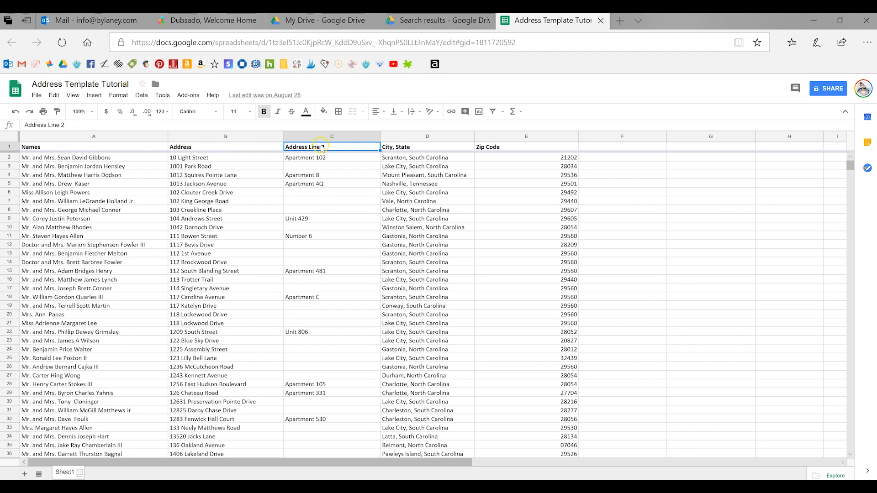
drag(143, 146, 545, 146)
click(490, 163)
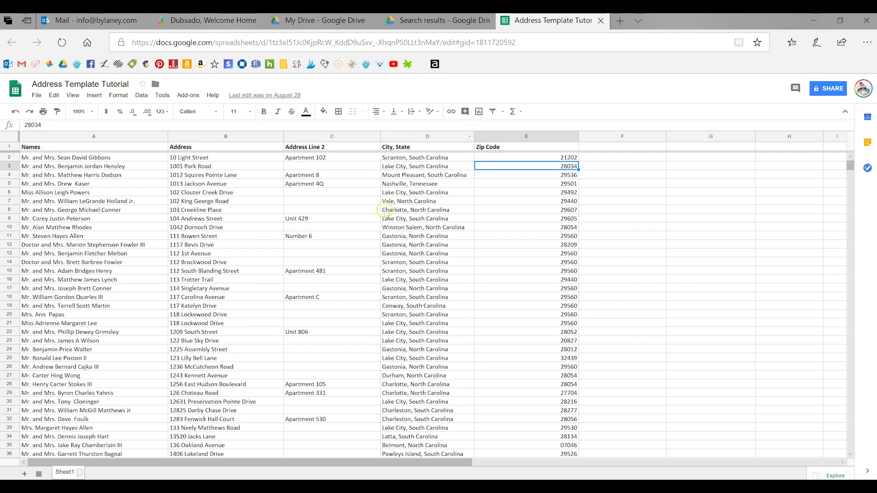
click(413, 147)
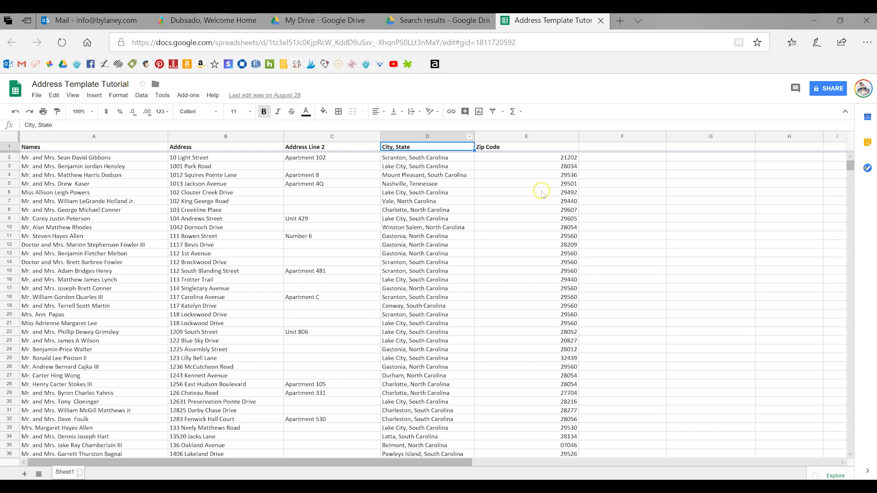
Step: Look through the guest address rows to check that every column is filled in consistently
scroll(455, 233, down, 15)
scroll(454, 234, down, 20)
scroll(454, 234, up, 20)
scroll(456, 236, up, 20)
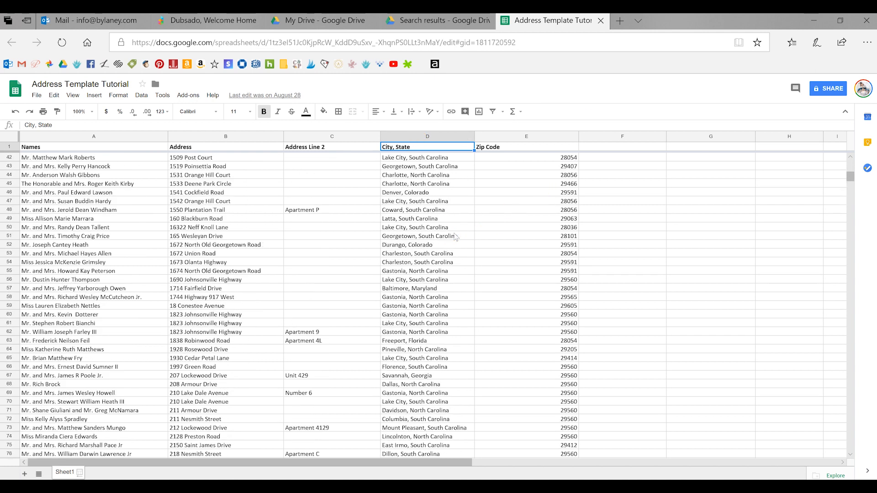
scroll(392, 283, down, 20)
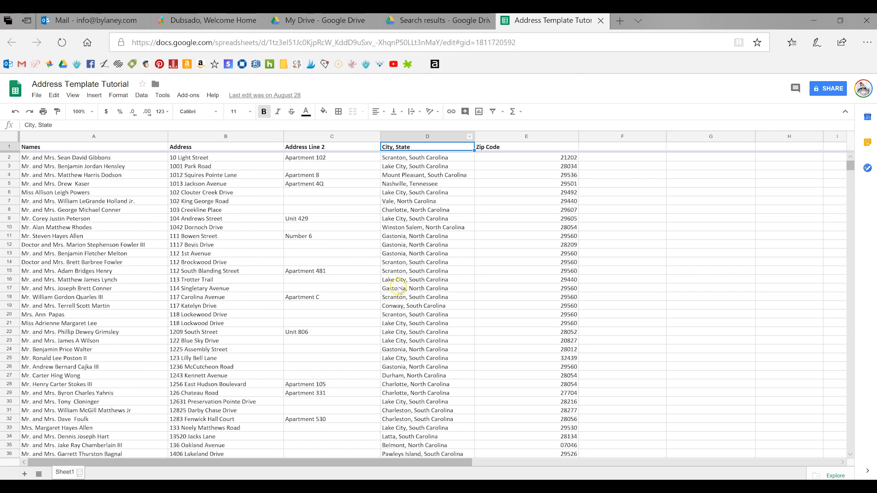
scroll(514, 207, down, 10)
scroll(515, 206, up, 20)
scroll(525, 168, up, 4)
Step: Enter 05473 as the Zip Code in the first address row
click(528, 161)
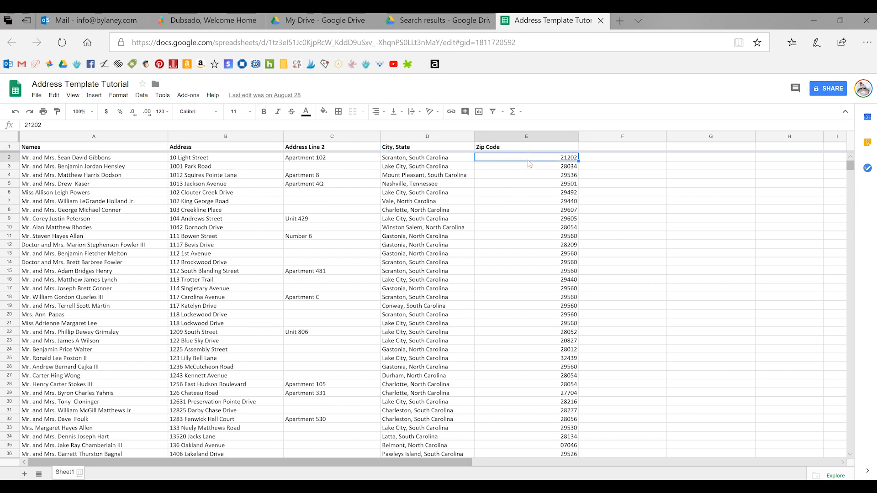
text(05473)
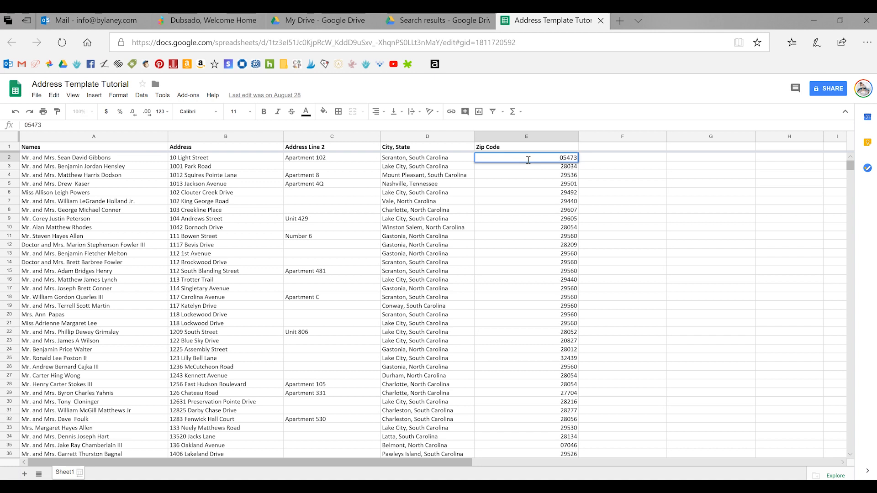
key(Return)
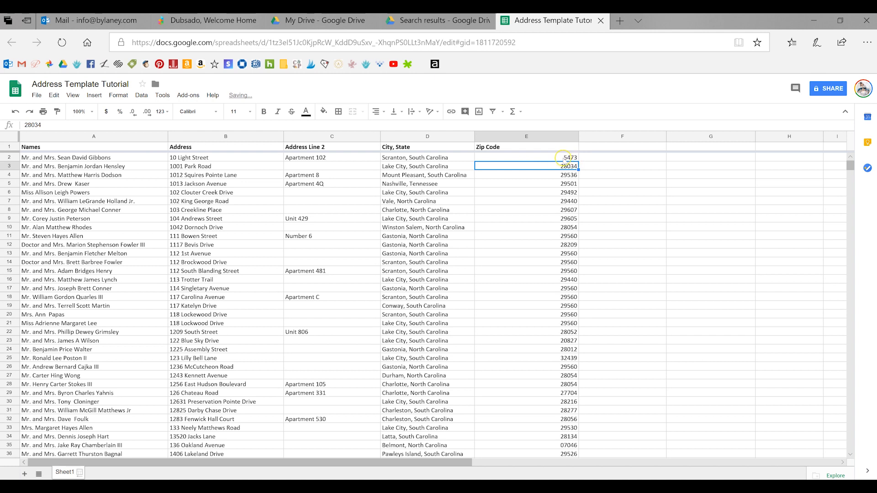
Step: Prefix the Zip Code in cell E2 with an apostrophe and a zero so it is stored as the text '05473
click(565, 159)
double_click(563, 158)
text(')
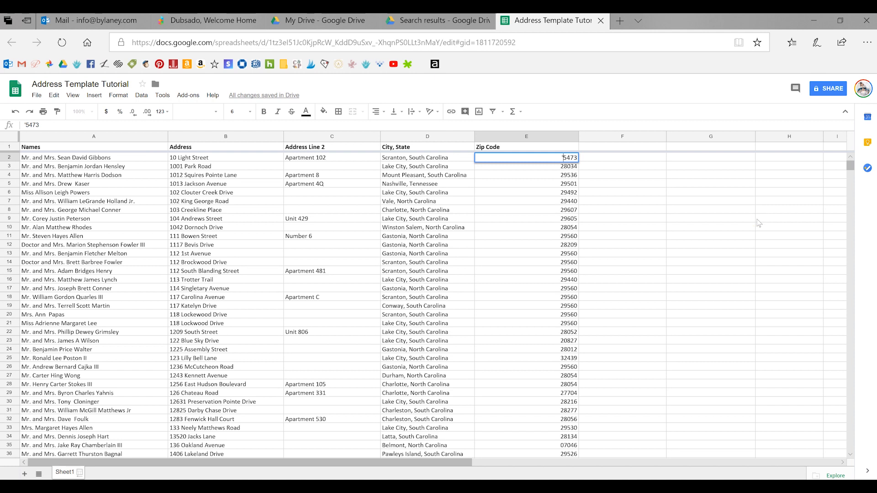
text(0)
key(Return)
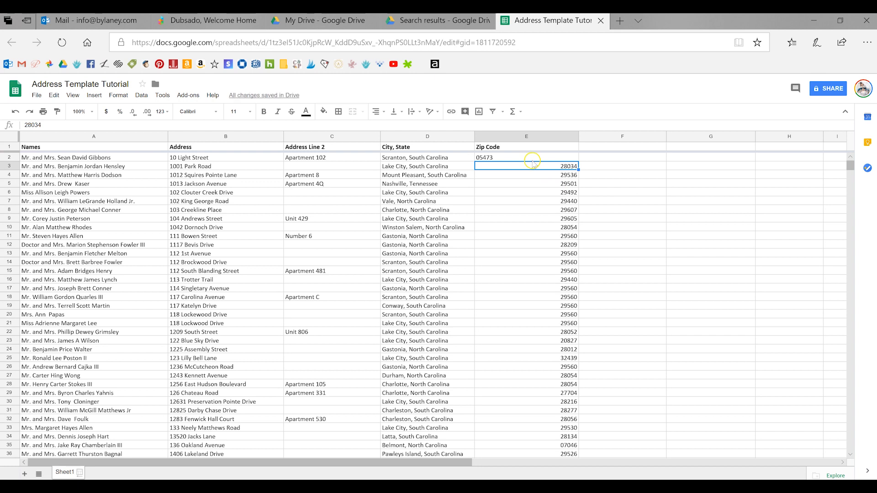
Step: Right-align the Zip Code in the first address row to match the rest of the column
click(531, 159)
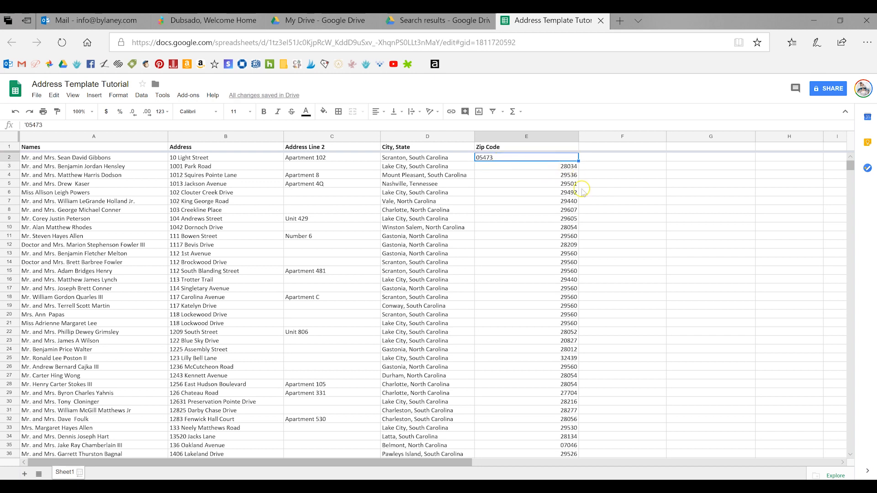
click(378, 111)
click(407, 128)
click(537, 194)
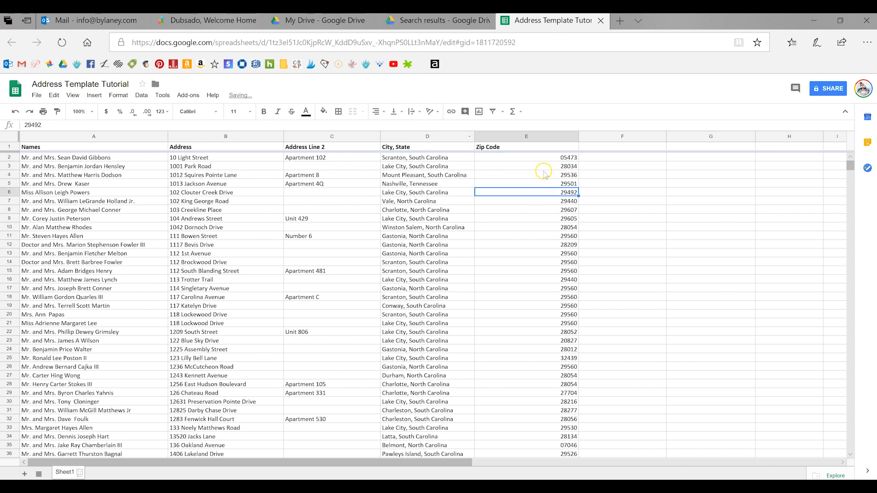
Step: Remove the apostrophe and leading zero from the Zip Code in cell E2
click(552, 159)
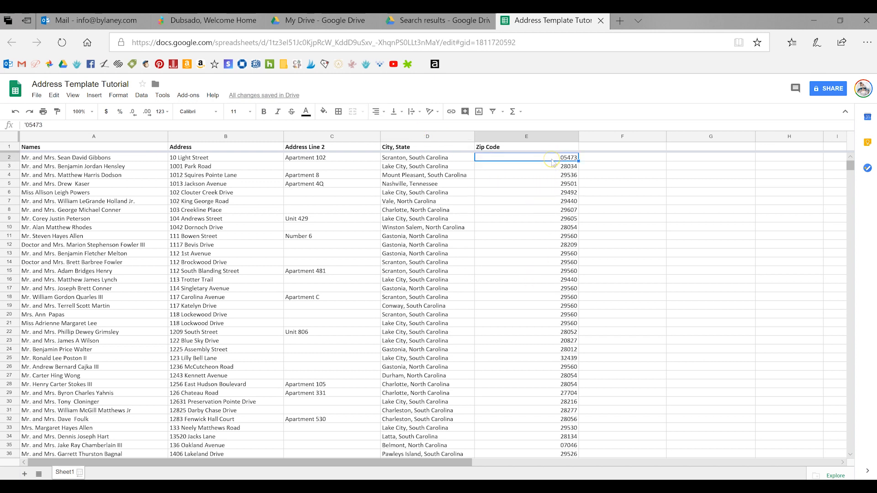
click(559, 158)
click(563, 167)
double_click(567, 158)
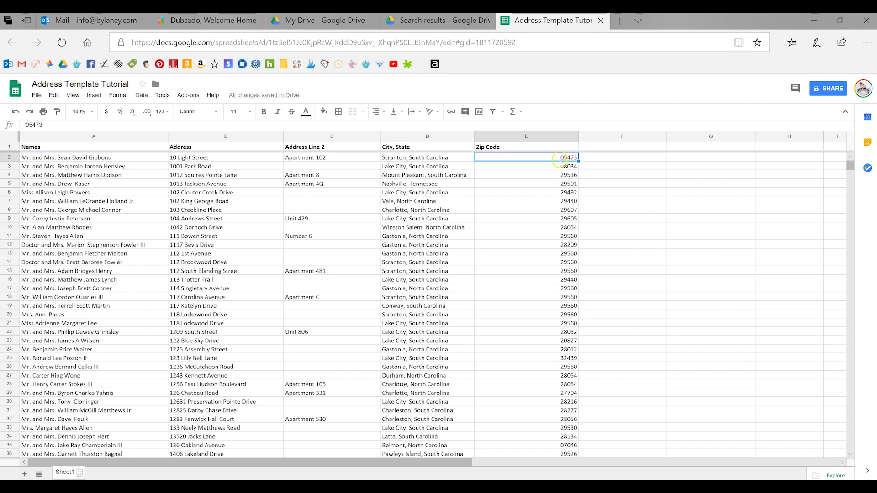
click(563, 158)
key(BackSpace)
key(Return)
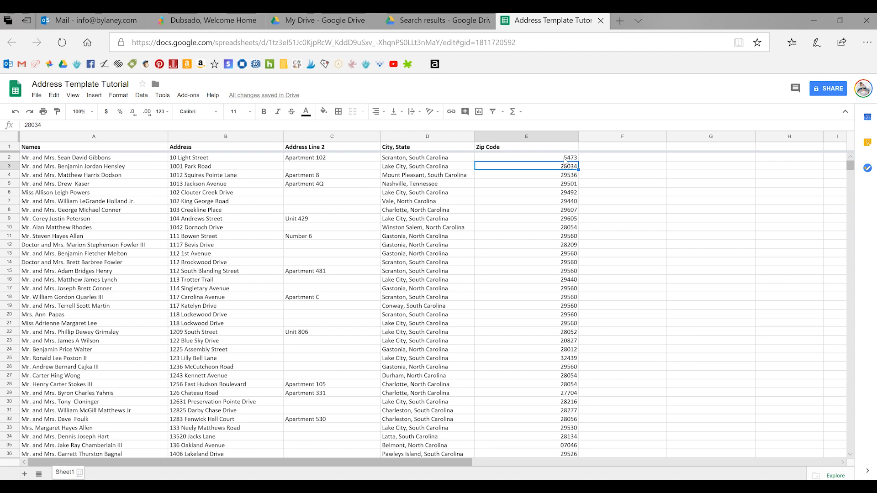
Step: Restore the first row's Zip Code as '05473 by adding the apostrophe and leading zero in front of the digits
double_click(567, 158)
text('0)
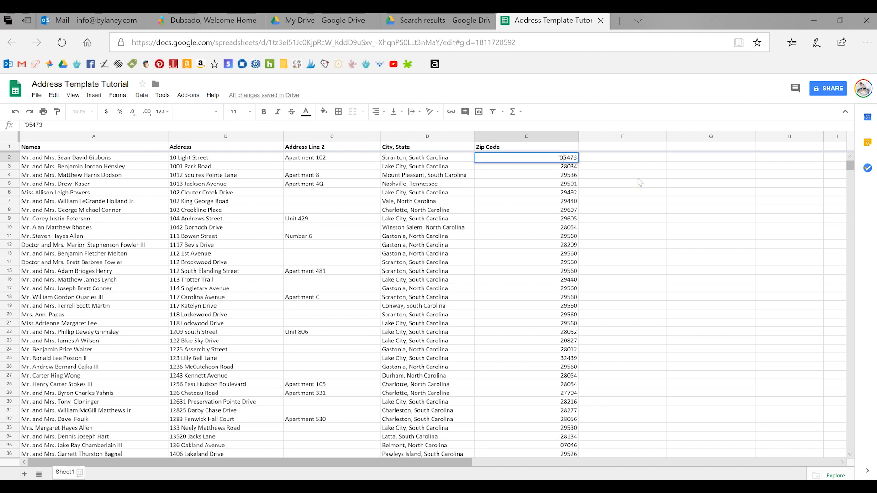
key(Return)
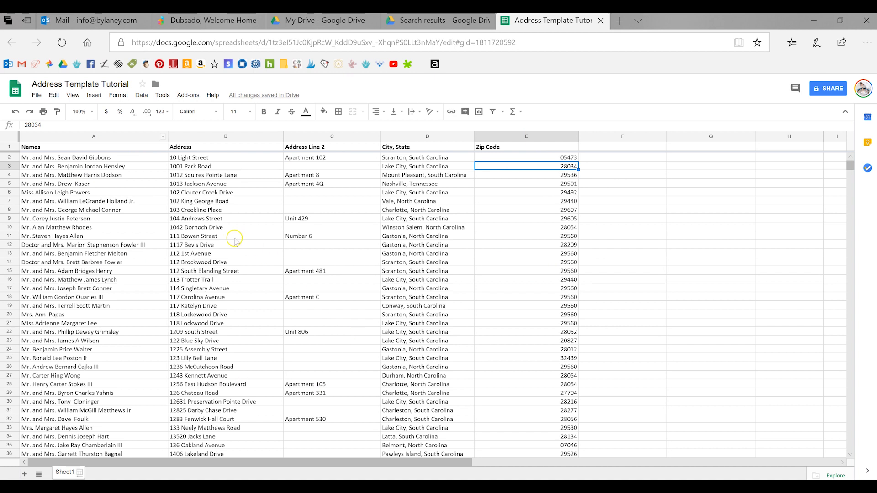
click(220, 228)
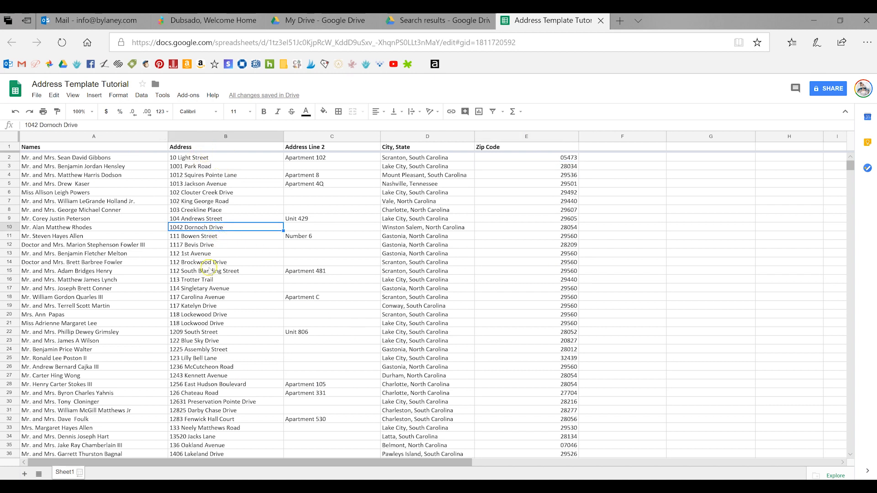
Step: Look up the option for downloading the current sheet as comma-separated values, leaving the sheet without downloading it
scroll(229, 377, down, 10)
scroll(229, 376, up, 10)
click(40, 96)
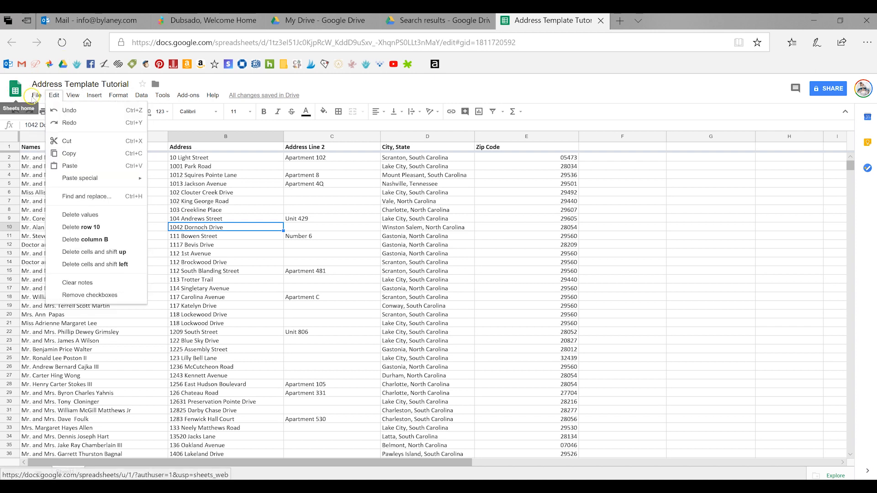
click(37, 96)
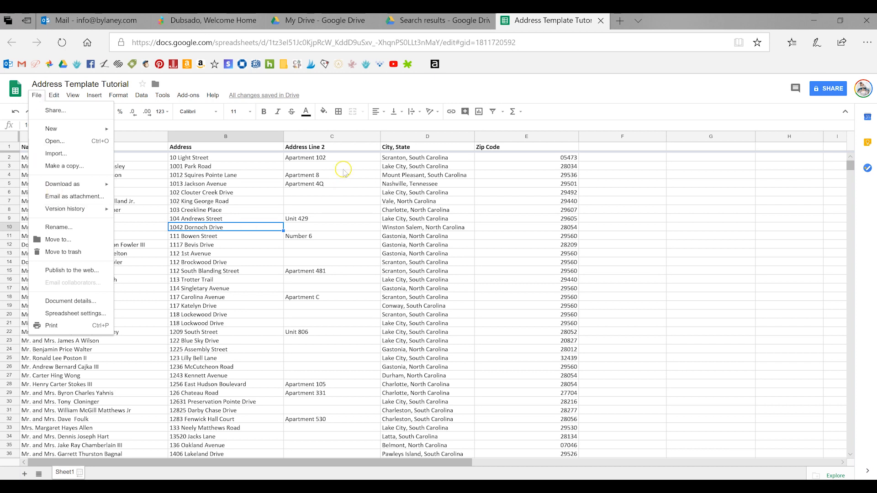
mouse_move(34, 96)
mouse_move(73, 185)
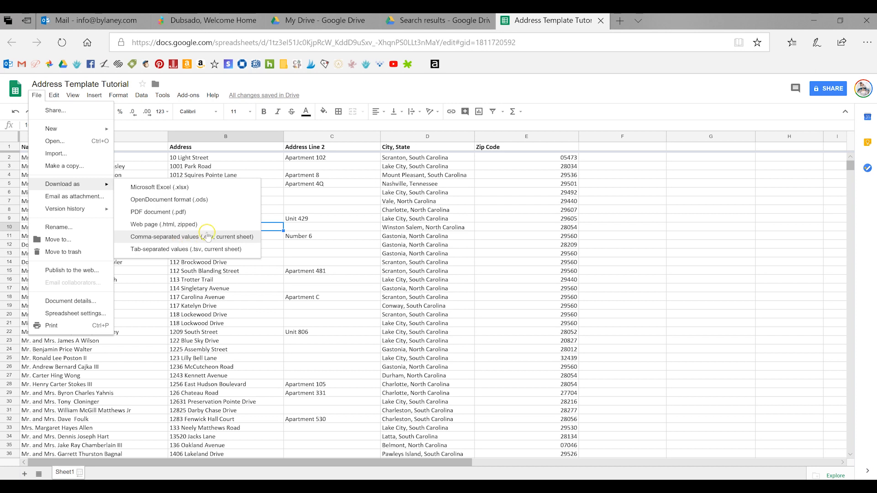
click(389, 244)
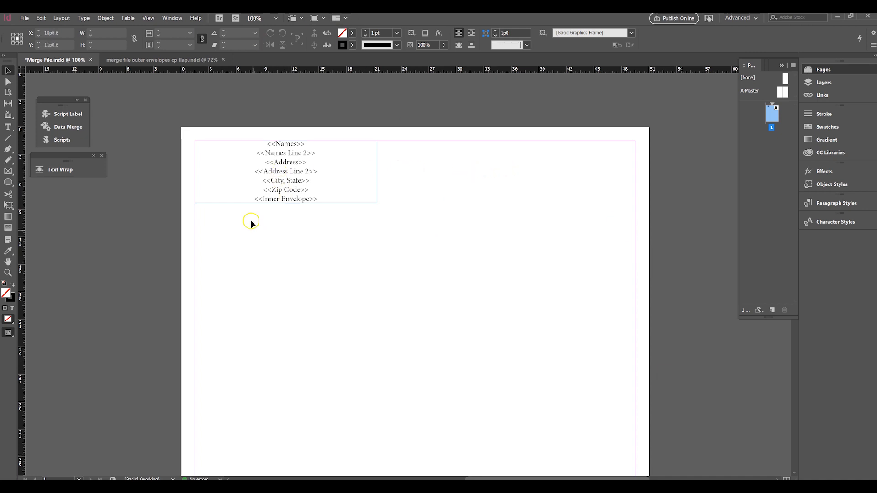
Step: Switch to Merge File.indd in InDesign and bring up the Data Merge panel
click(65, 126)
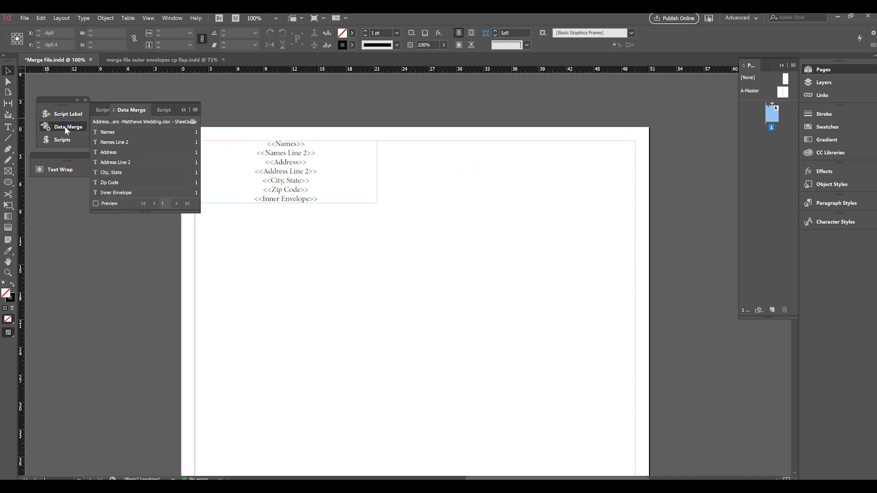
click(167, 18)
mouse_move(268, 252)
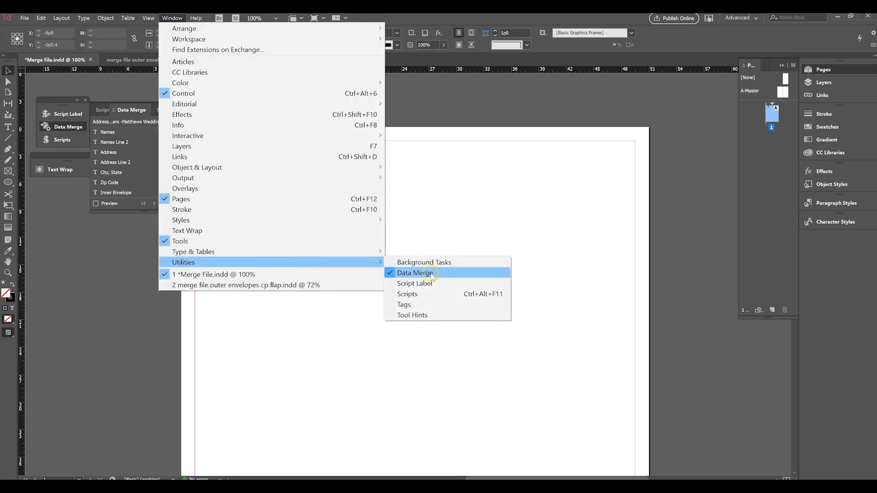
click(406, 274)
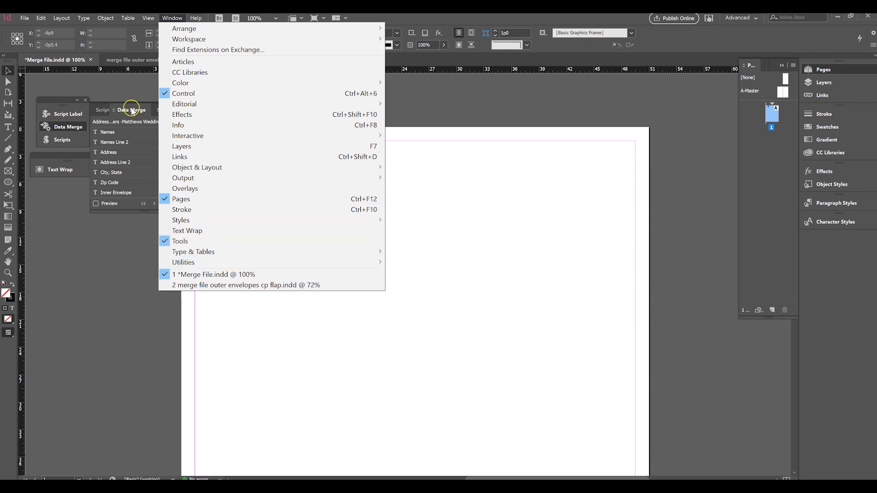
click(99, 109)
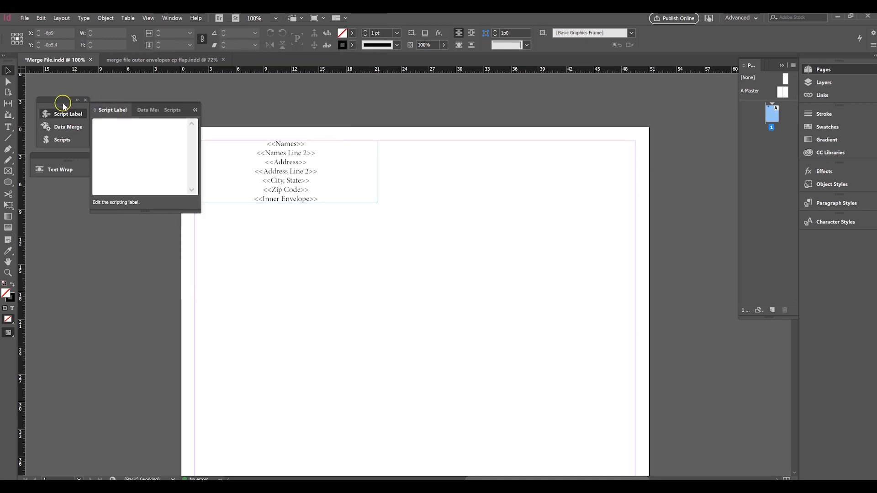
click(68, 127)
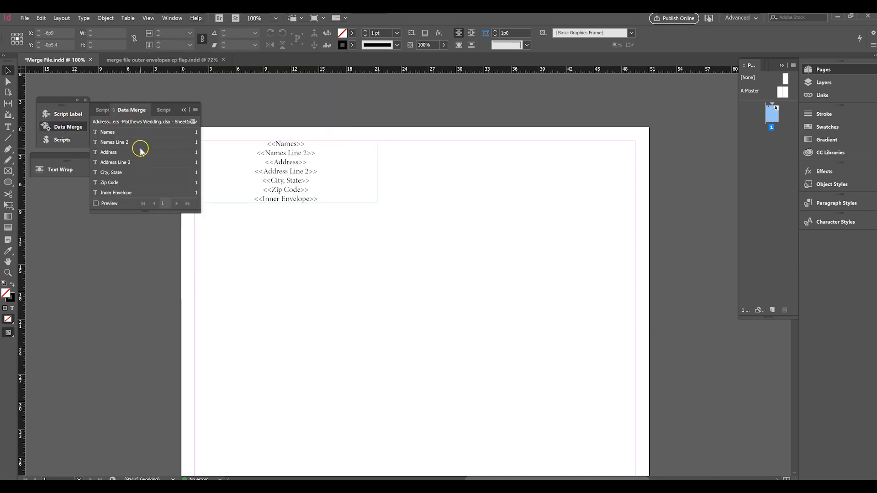
Step: Review the Names, Names Line 2 and Address merge fields against the column headers of the Google Sheets address list
click(108, 132)
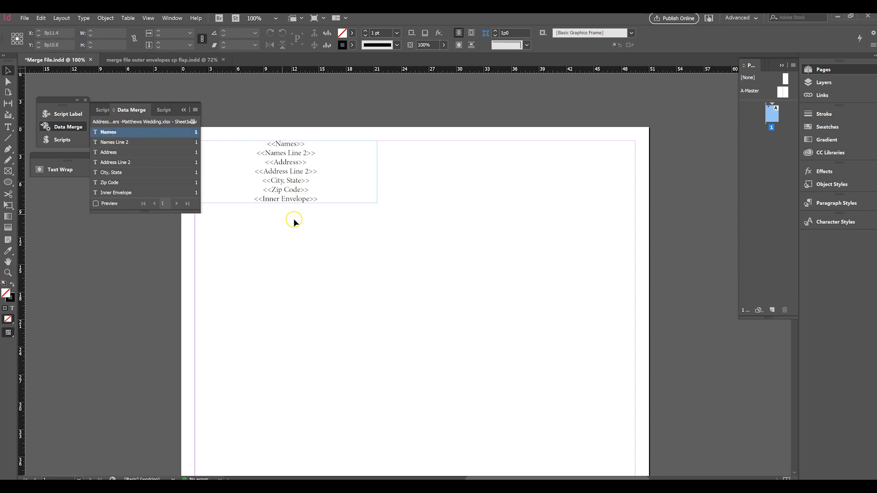
click(127, 143)
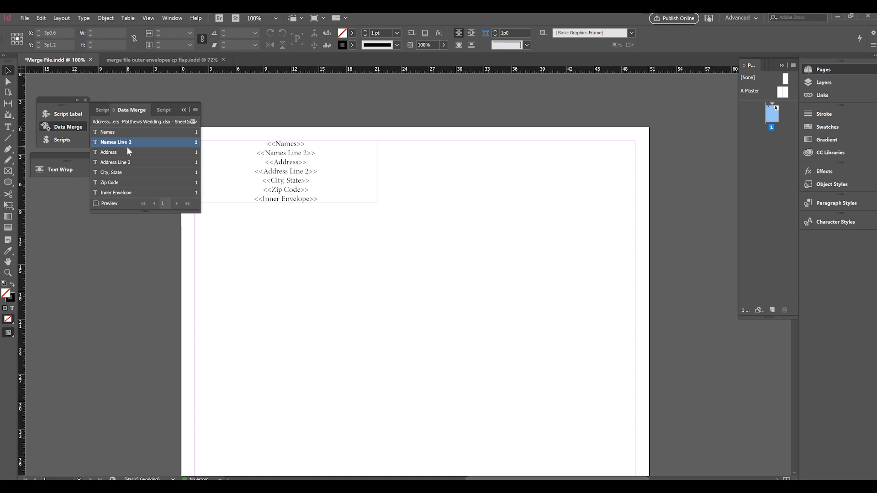
click(146, 151)
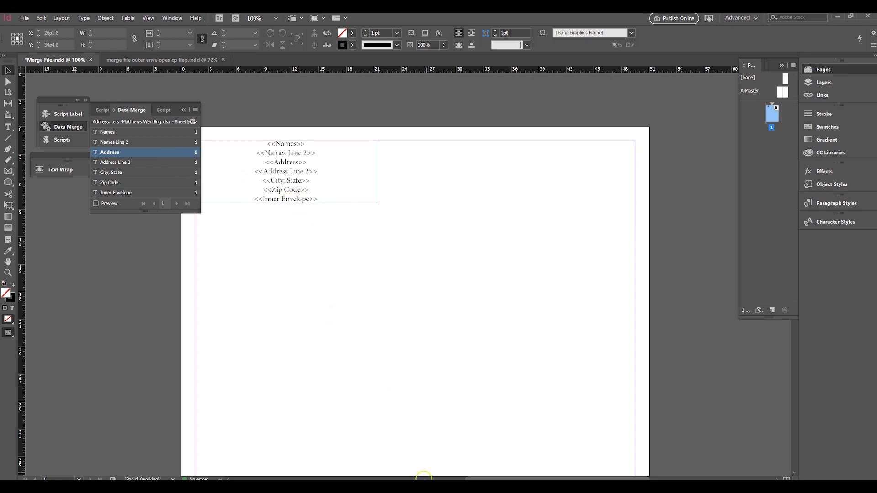
key(alt+Tab)
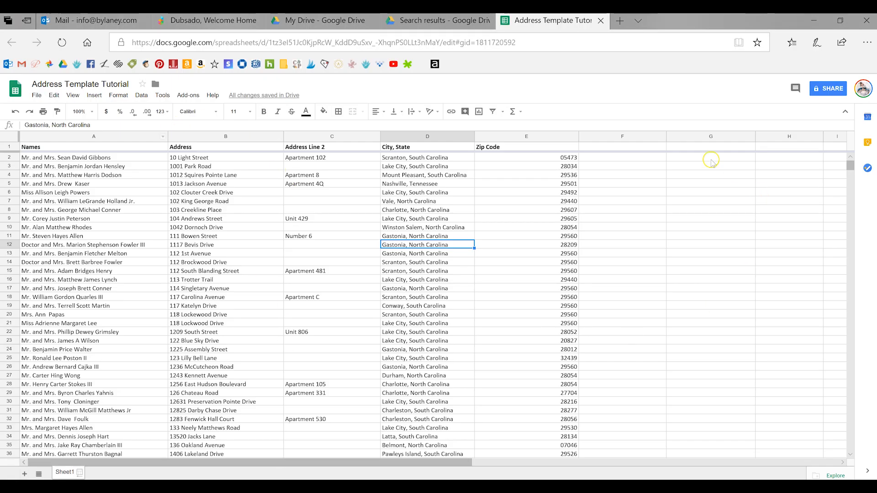
key(alt+Tab)
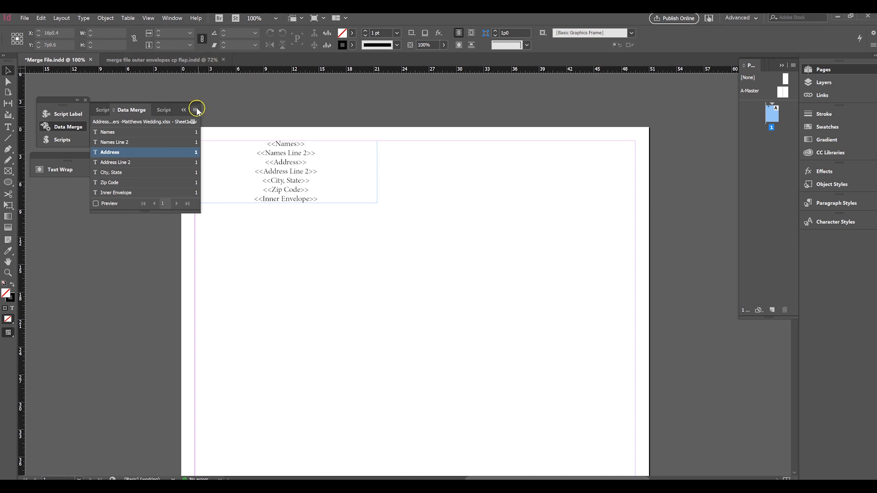
Step: Set the merge data source to Address Template Tutorial - Sheet1.csv from the Tutorial folder on the Desktop
click(197, 111)
click(210, 112)
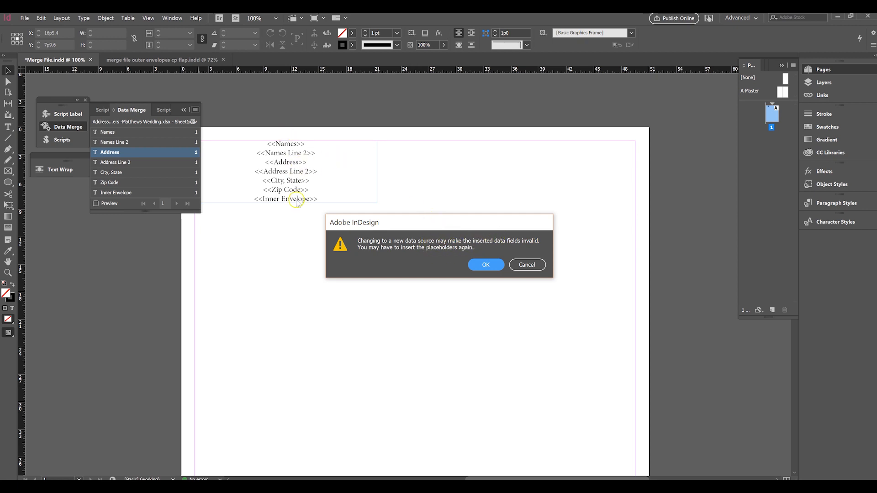
click(486, 265)
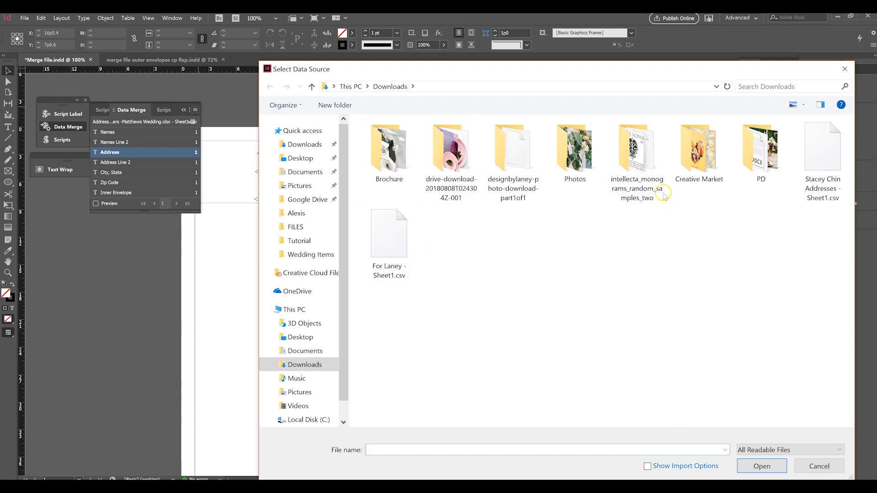
click(300, 160)
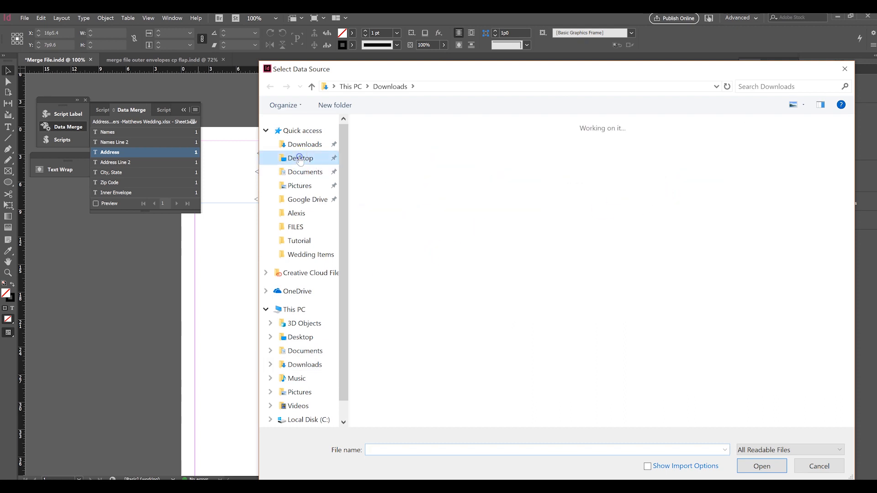
double_click(392, 150)
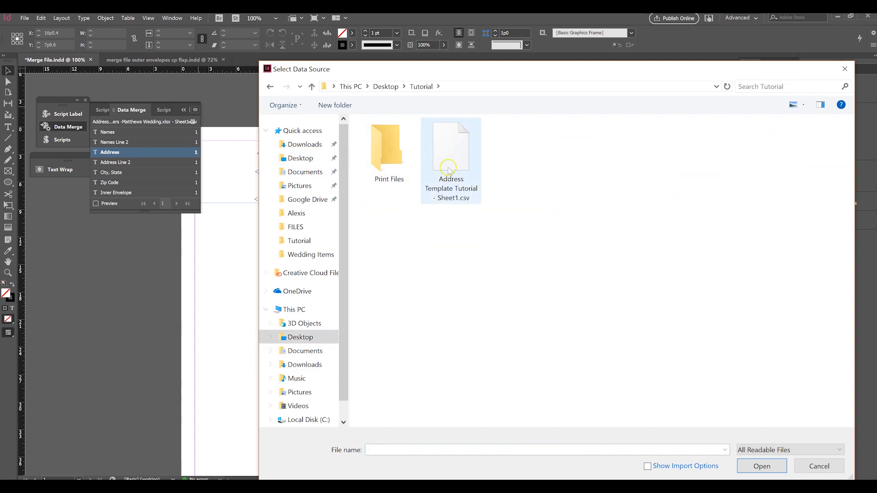
click(455, 176)
click(761, 466)
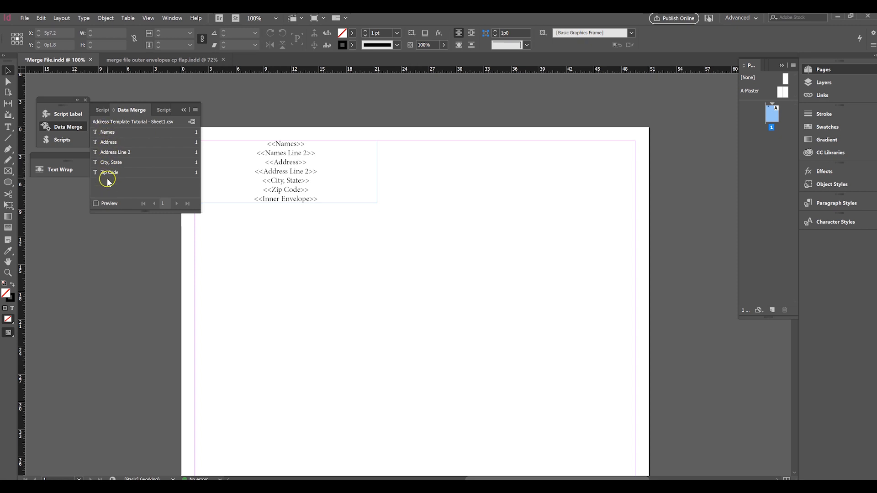
Step: Delete all the old merge placeholders from the address text frame
double_click(255, 143)
drag(255, 143, 339, 197)
key(BackSpace)
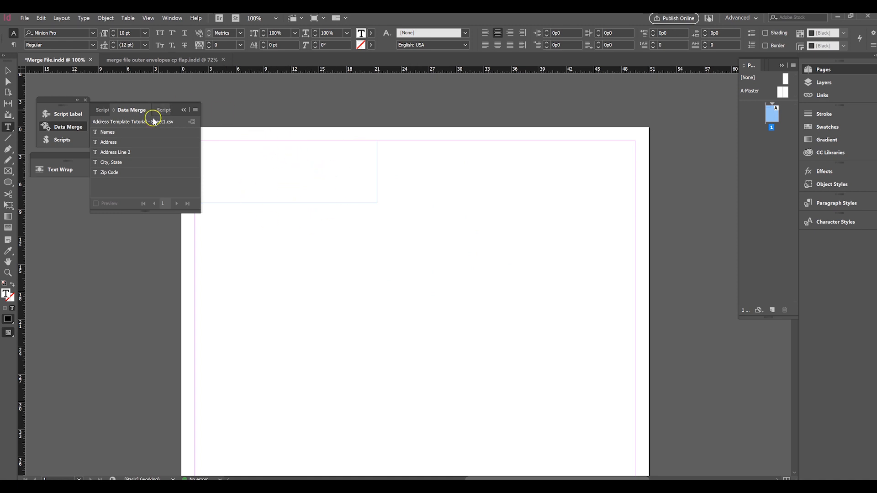
Step: Insert the Names, Address, Address Line 2 and City, State placeholders on separate lines of the text frame
click(115, 132)
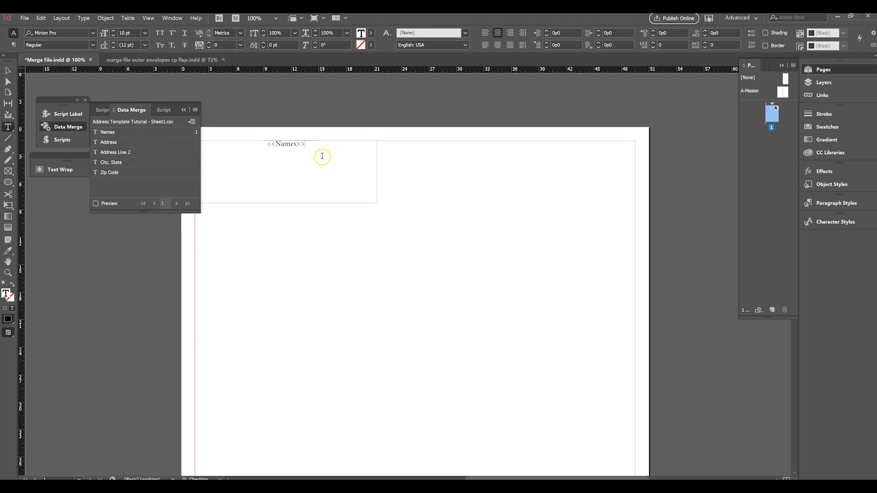
click(140, 144)
click(139, 153)
key(Return)
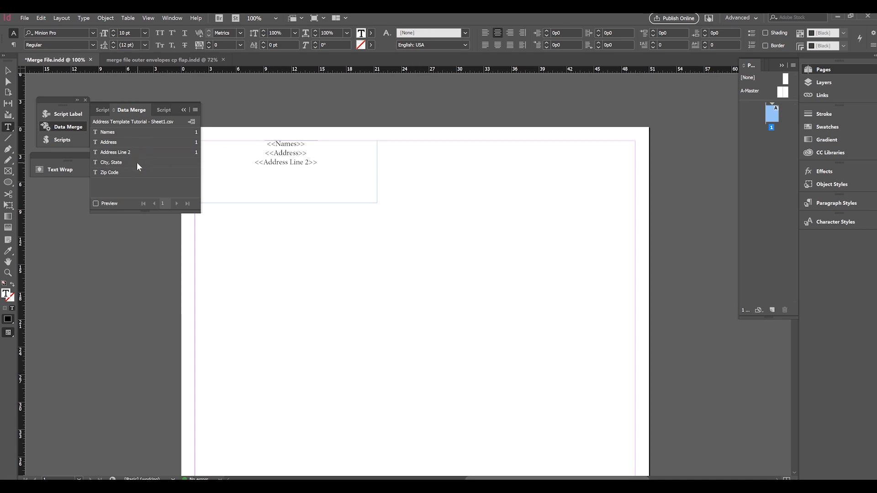
click(131, 163)
text(, State>>,)
click(137, 162)
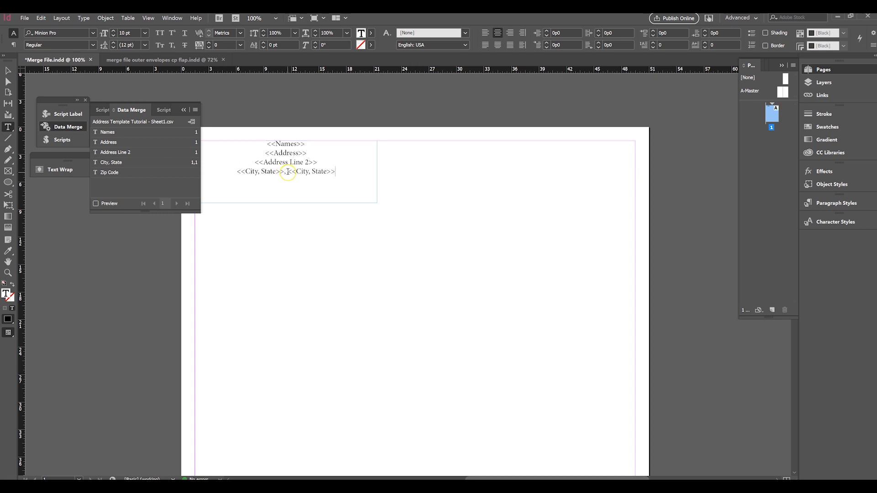
key(ctrl+z)
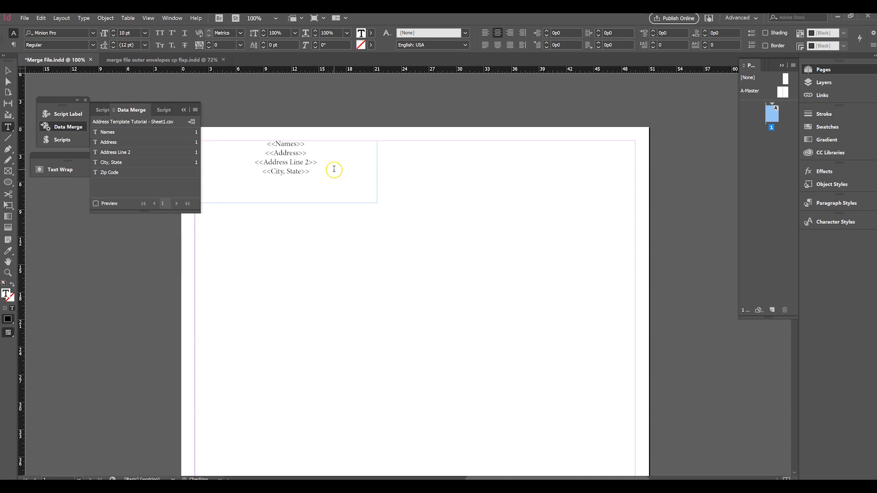
Step: Insert the Zip Code placeholder after City, State and place it on its own line without the space between them
click(149, 172)
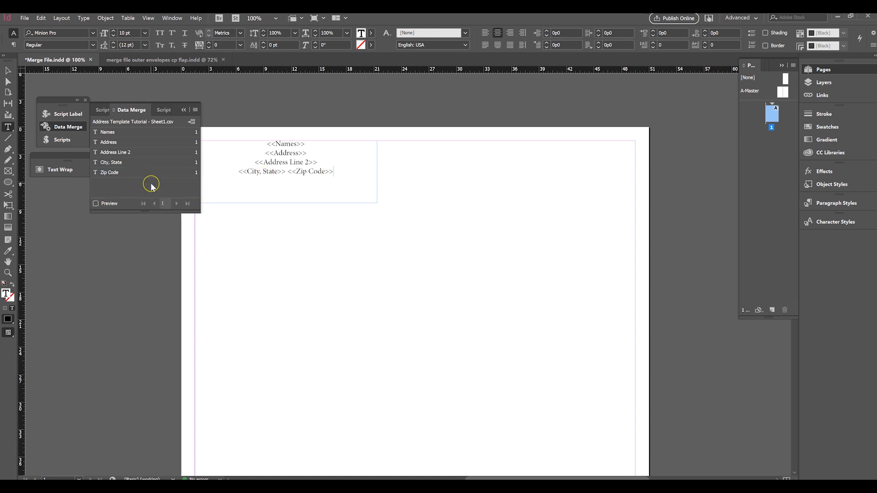
click(291, 172)
key(BackSpace)
key(Return)
key(BackSpace)
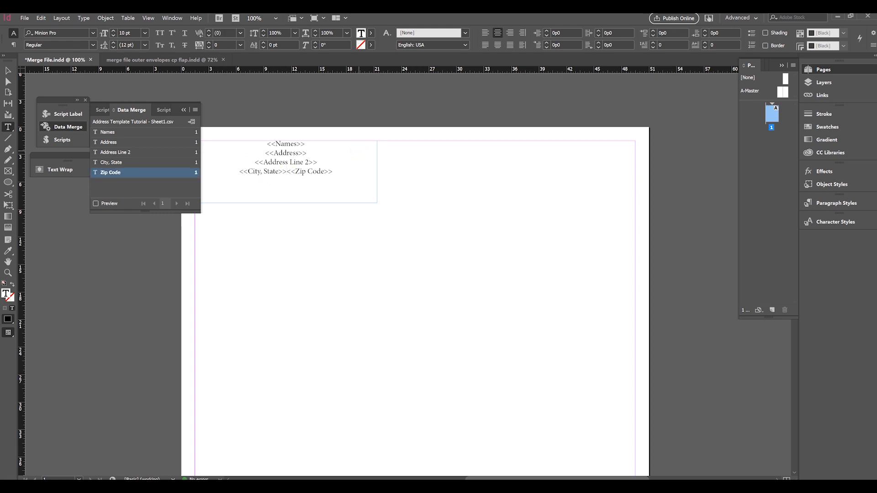
key(Return)
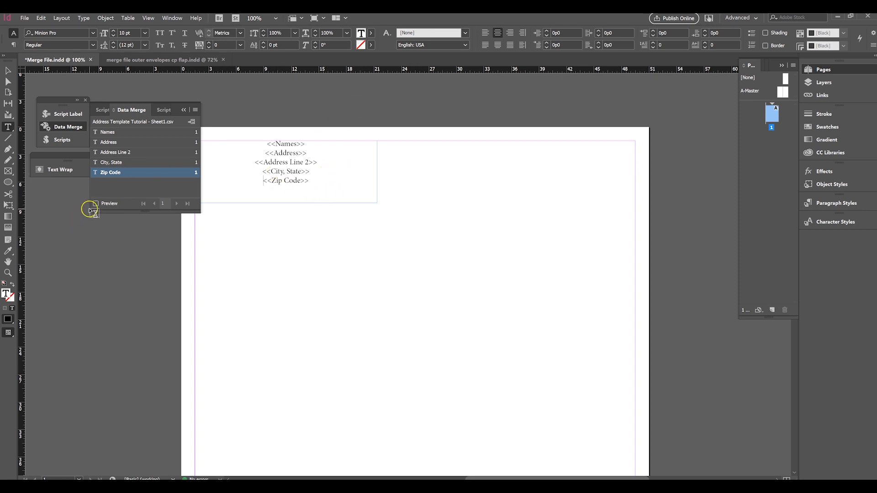
Step: Check the Names and Address placeholders in the text frame by highlighting each one
drag(264, 147, 309, 145)
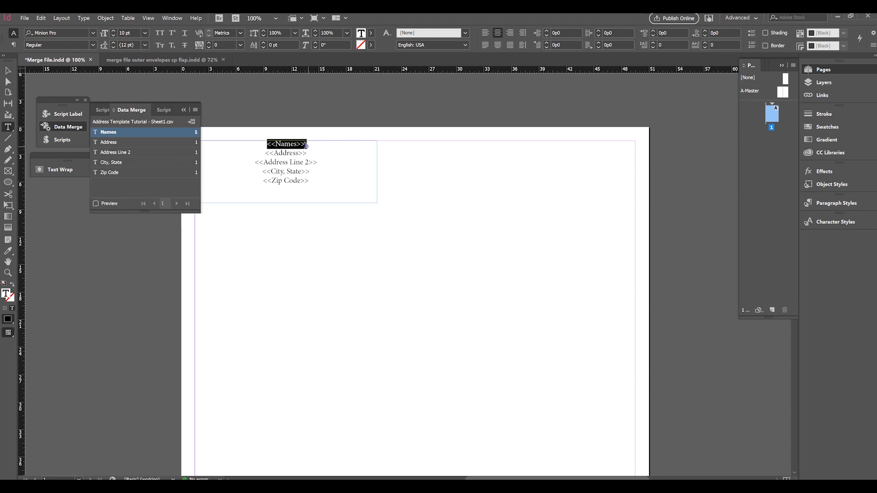
click(305, 145)
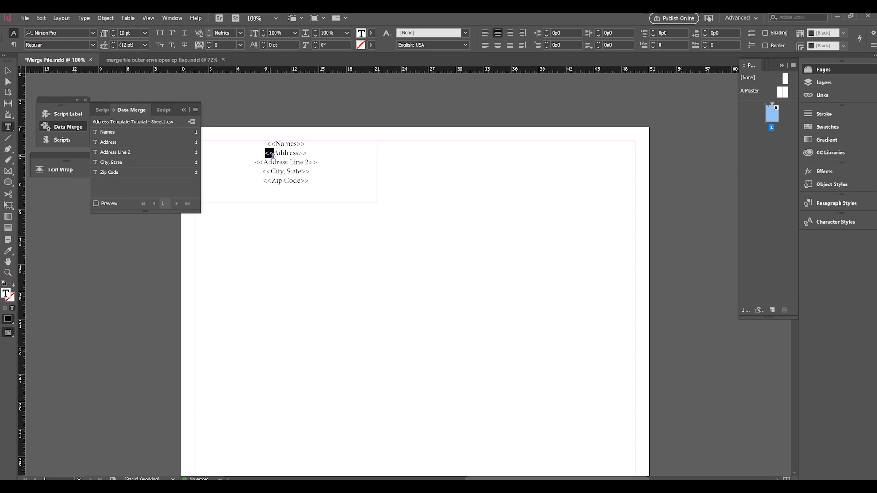
drag(265, 154, 304, 155)
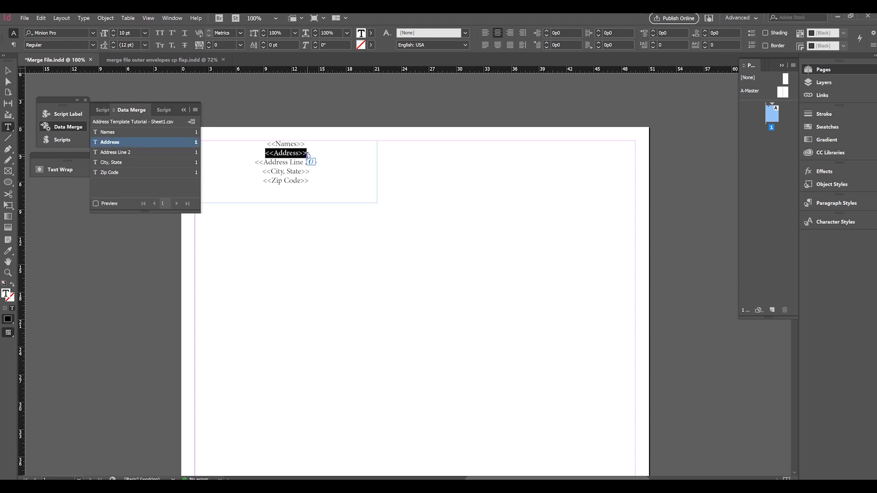
click(307, 155)
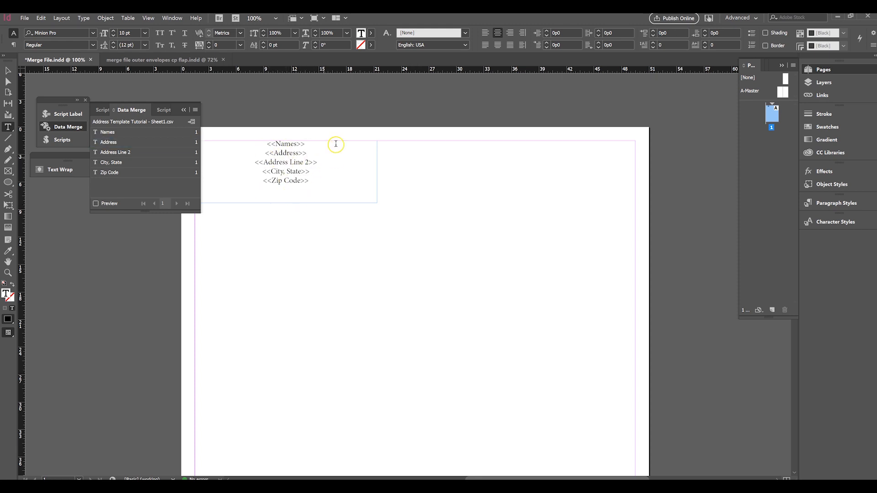
Step: Preview the merge and compare the first record with its Names, Address and Address Line 2 cells in Google Sheets, returning to InDesign
click(95, 203)
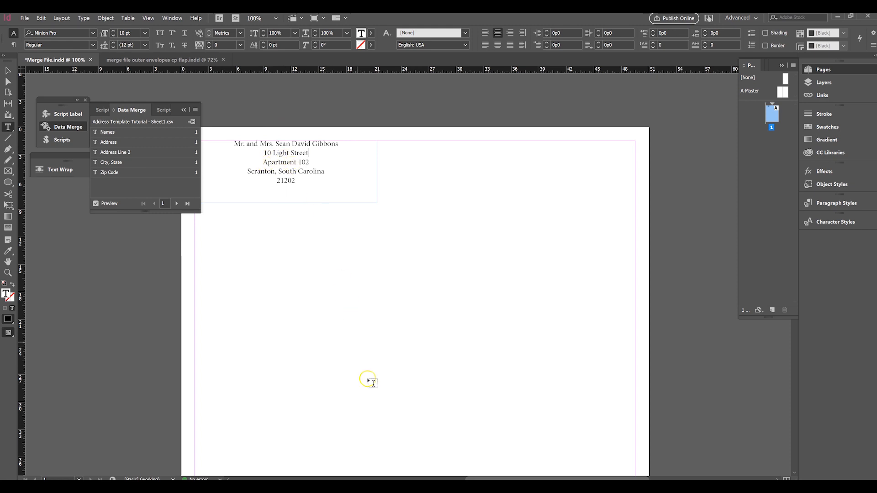
key(alt+Tab)
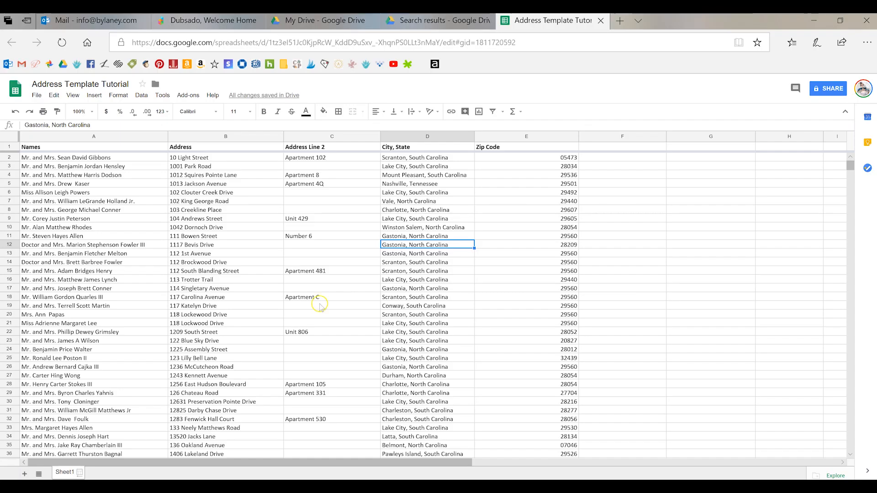
click(65, 158)
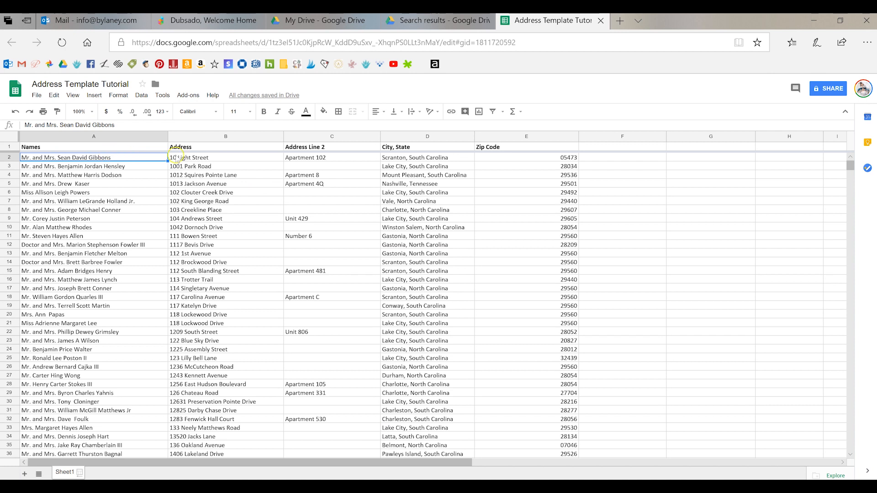
click(240, 158)
click(316, 159)
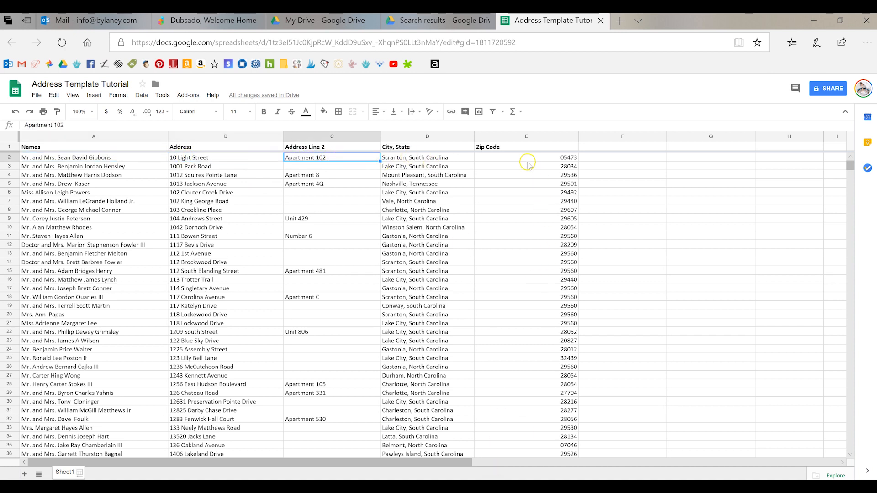
key(alt+Tab)
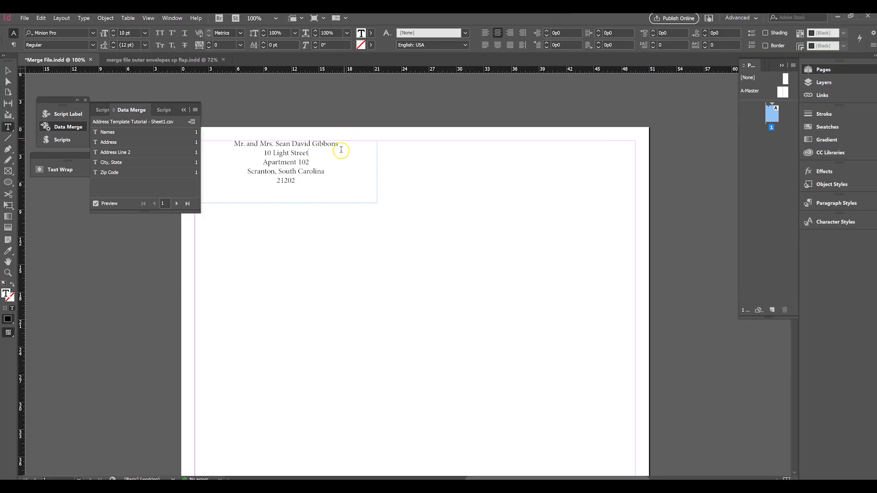
drag(314, 180, 235, 143)
click(235, 143)
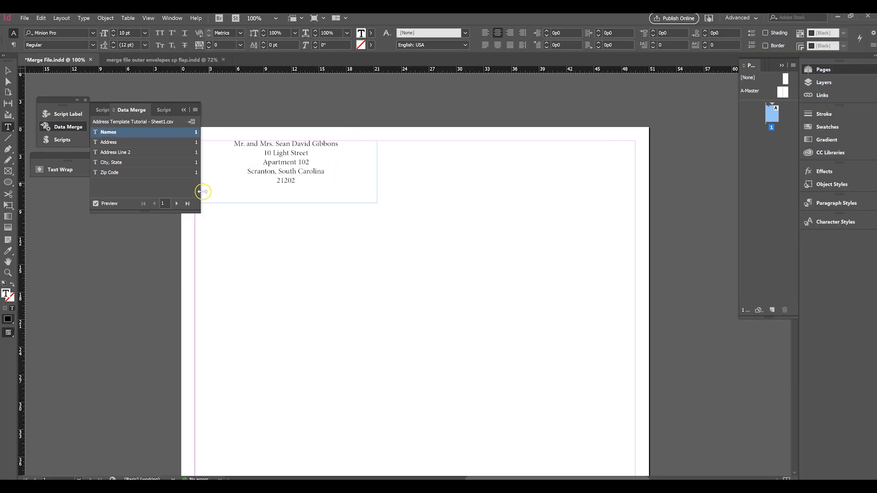
Step: Browse forward and back through the previewed records to examine how each address fills the text frame
click(175, 204)
click(175, 204)
click(174, 204)
click(175, 204)
click(175, 203)
click(175, 204)
click(175, 203)
click(175, 204)
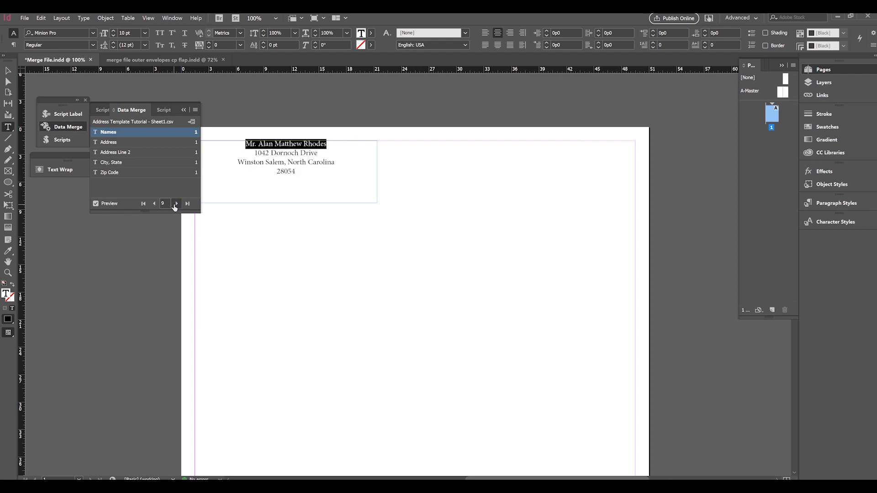
click(176, 204)
click(175, 204)
click(175, 203)
click(175, 203)
click(176, 203)
click(155, 204)
click(155, 204)
click(154, 203)
click(154, 203)
click(154, 203)
click(154, 203)
click(155, 203)
click(155, 204)
click(155, 203)
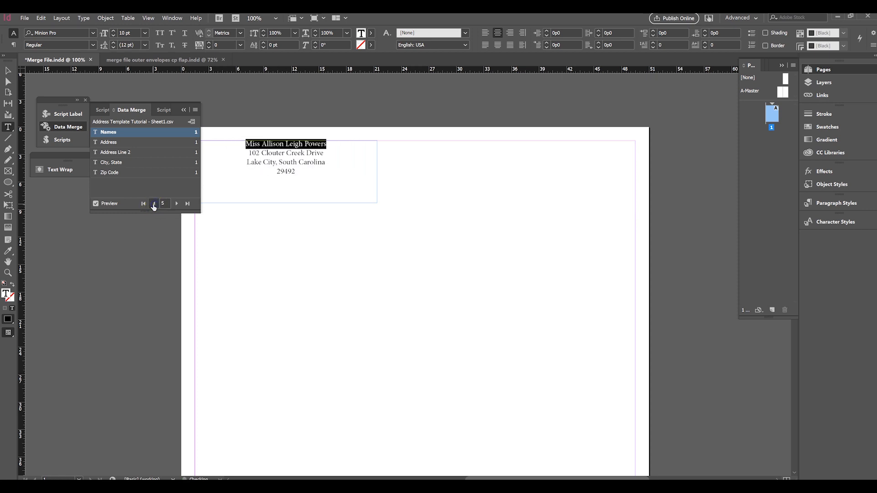
Step: Turn off the preview, try the Melanie Script font on the Names placeholder, and preview the styled record
triple_click(290, 154)
click(95, 203)
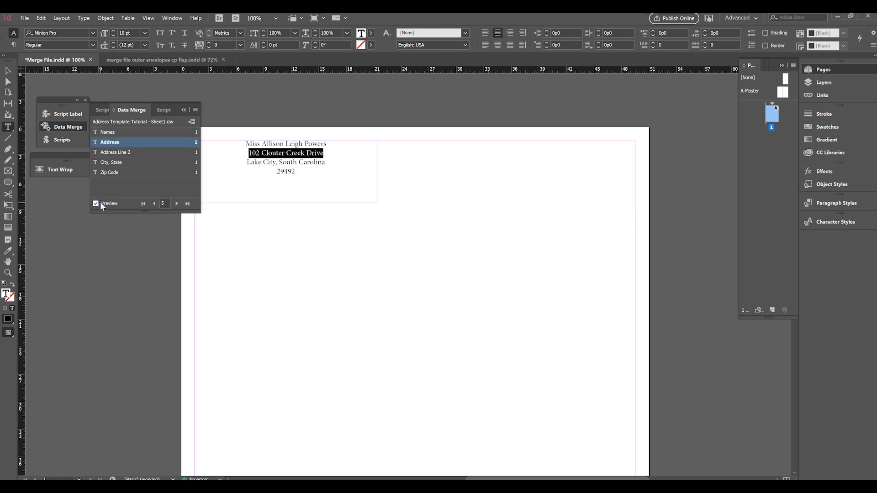
click(314, 144)
double_click(286, 144)
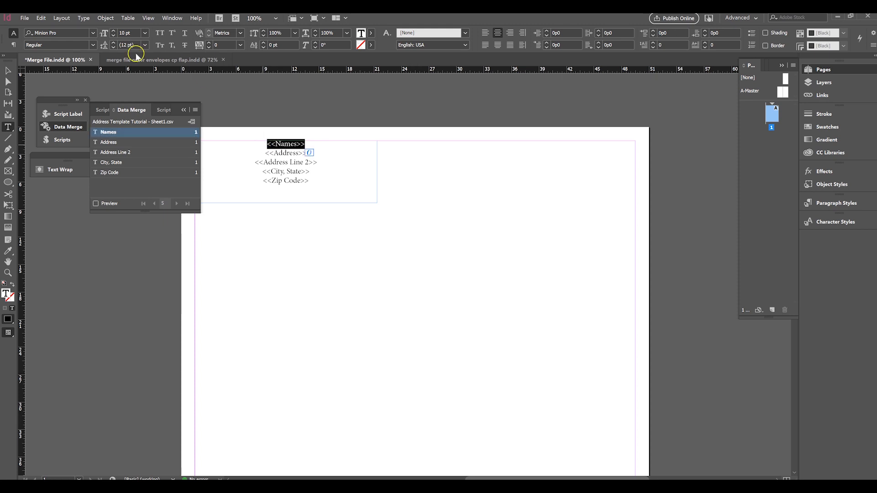
click(78, 33)
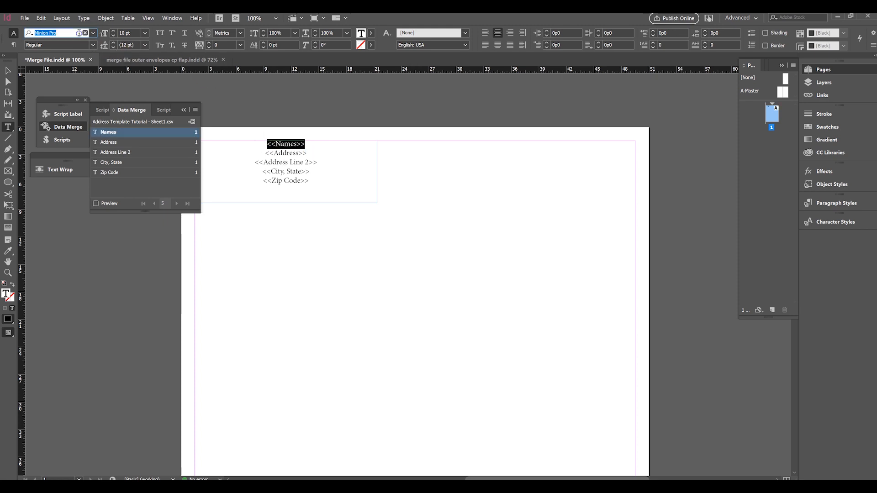
text(melan)
key(Return)
click(316, 147)
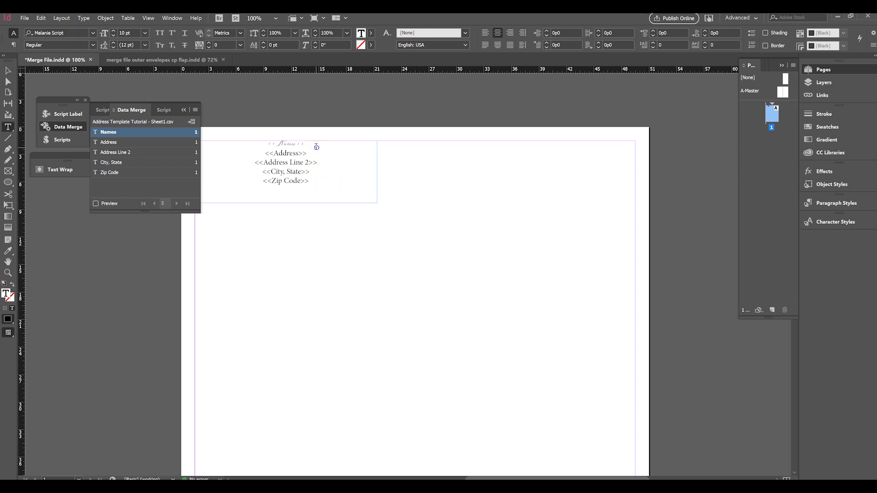
click(93, 203)
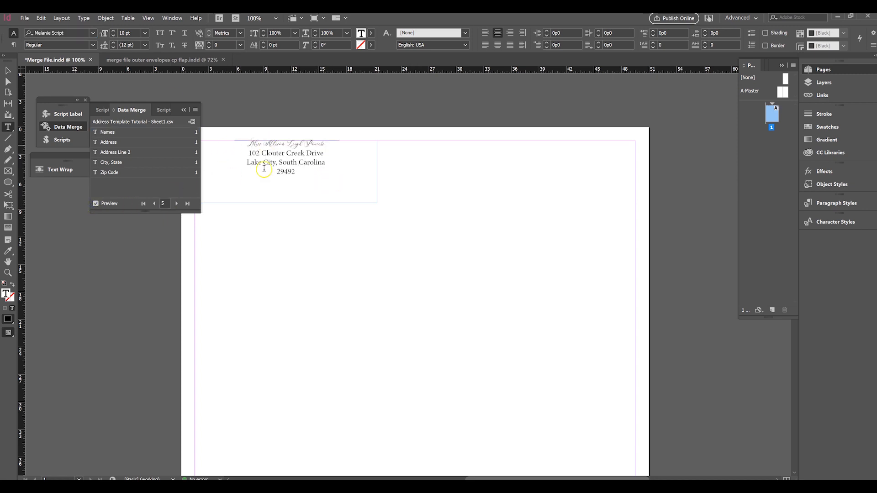
Step: Set the Zip Code placeholder's tracking to 1400 and preview the merged record
drag(314, 180, 238, 183)
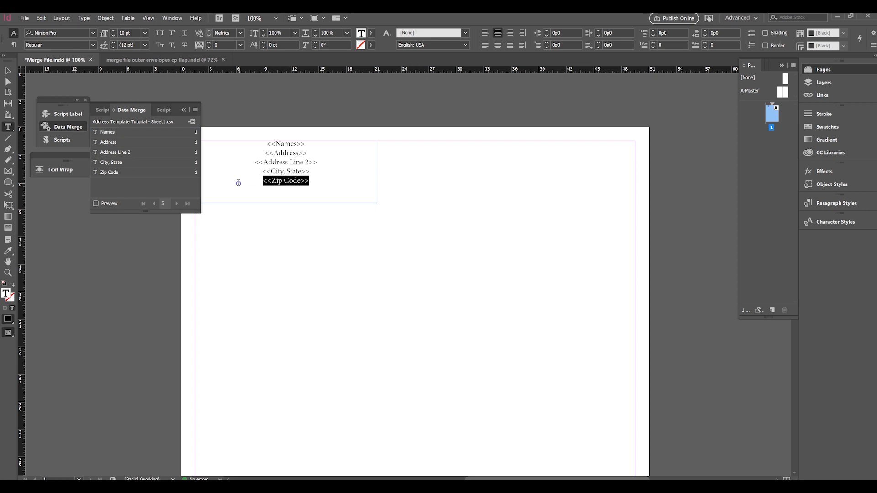
click(225, 44)
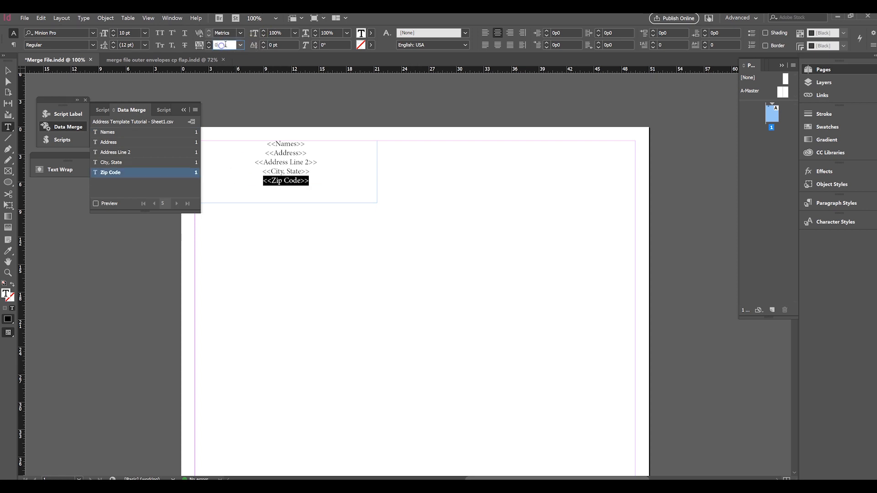
text(1400)
key(Return)
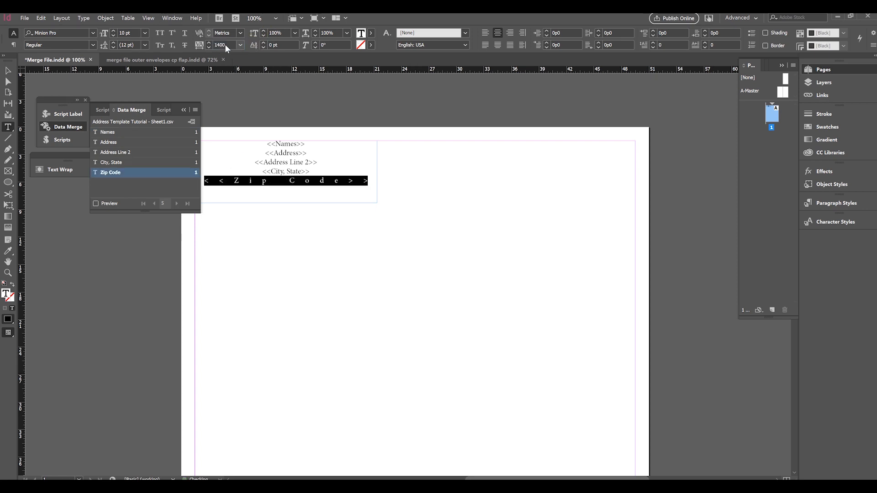
click(95, 204)
Step: Try All Caps on the address lines below the name, and remove it again
triple_click(261, 161)
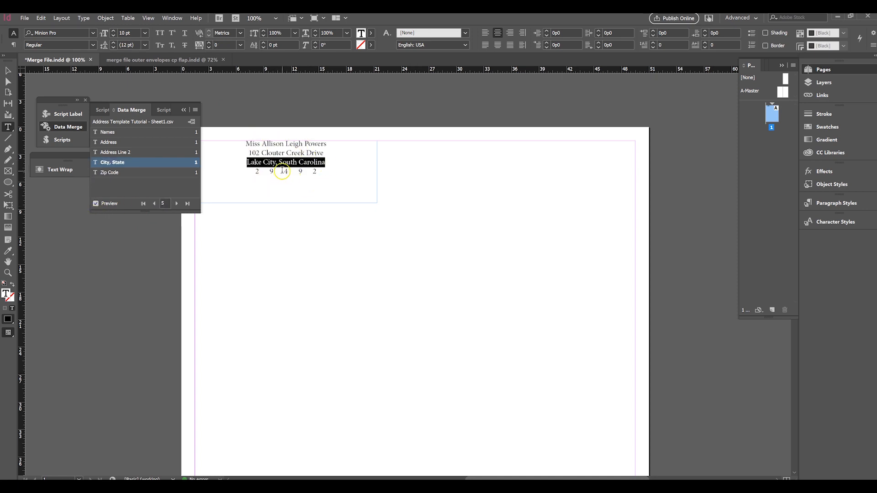
drag(328, 172, 240, 151)
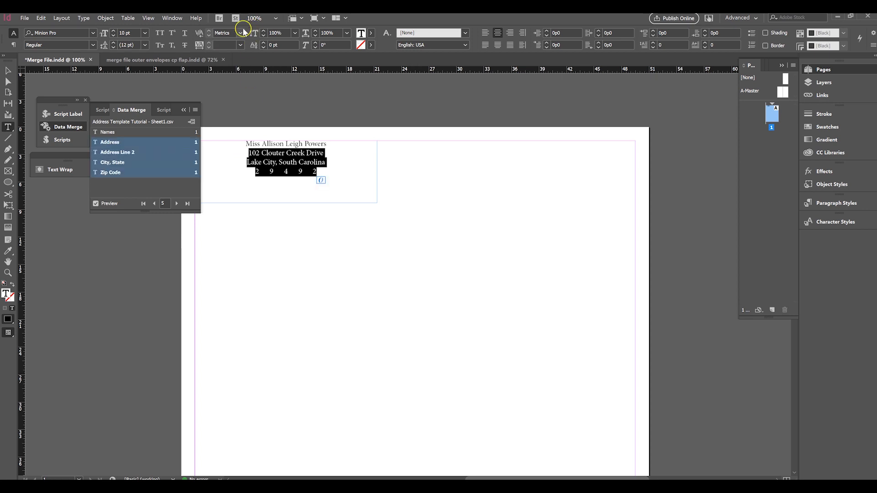
click(161, 34)
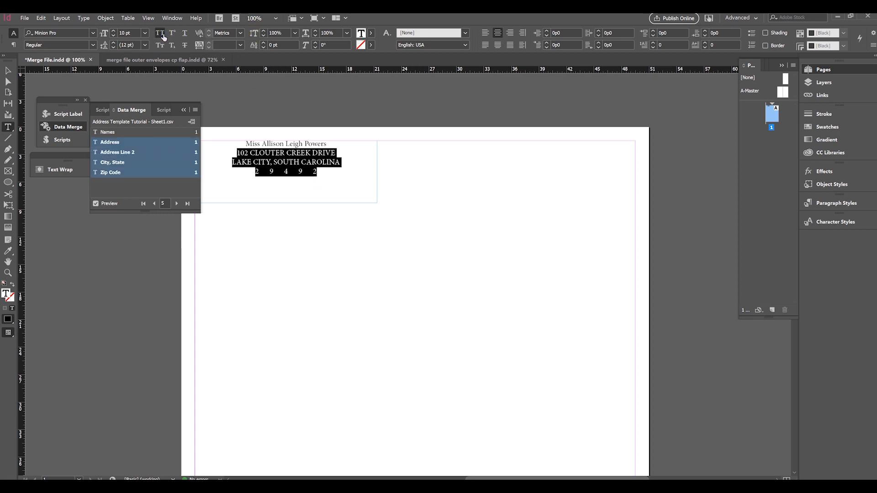
click(162, 35)
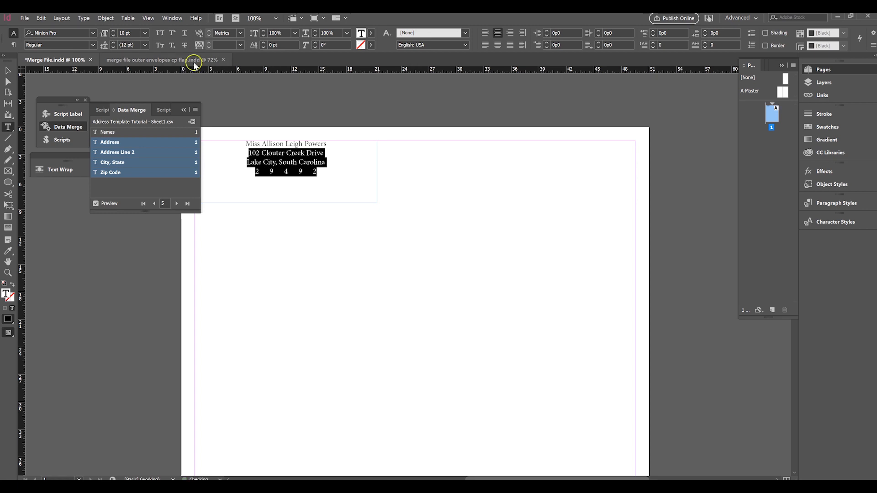
triple_click(332, 165)
click(319, 177)
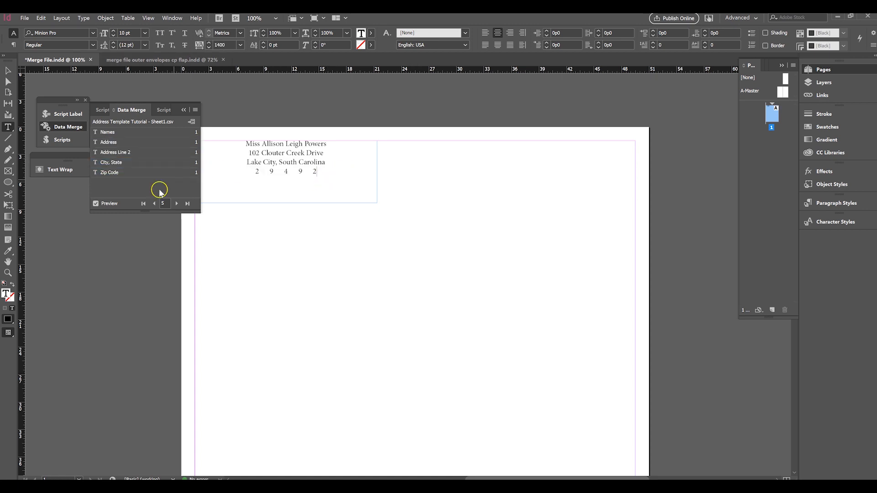
Step: Turn off the preview and examine the Create Merged Document record settings, including Single Record versus Multiple Records per document page
click(110, 204)
click(194, 111)
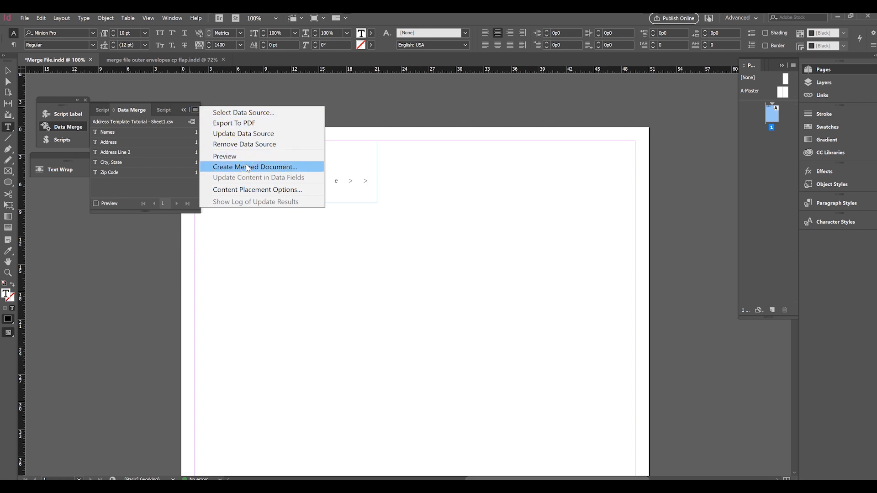
click(248, 168)
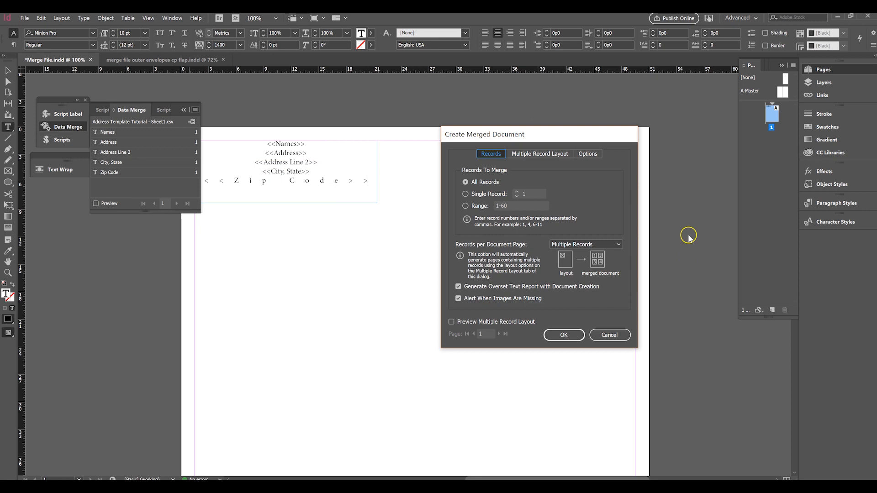
drag(574, 135, 523, 117)
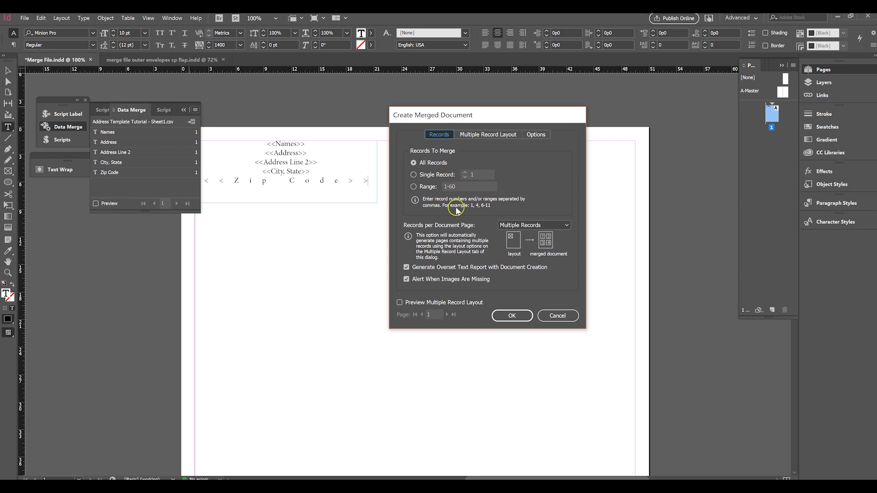
click(567, 225)
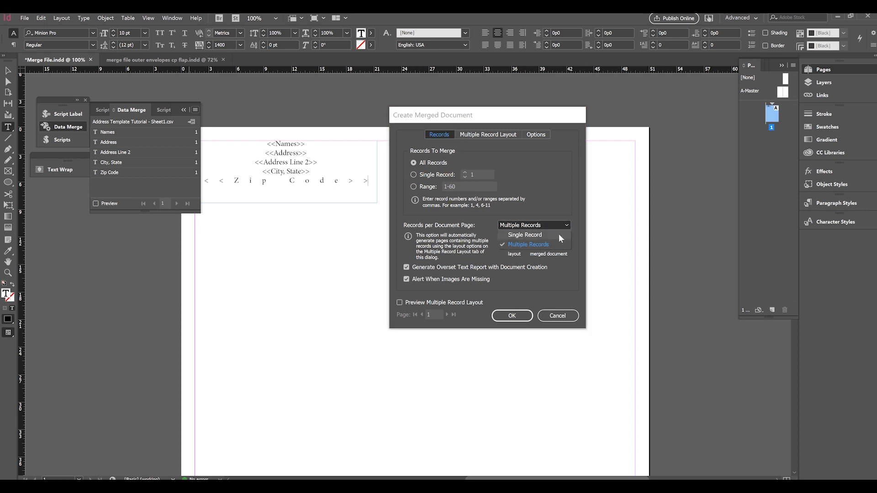
click(558, 234)
click(554, 244)
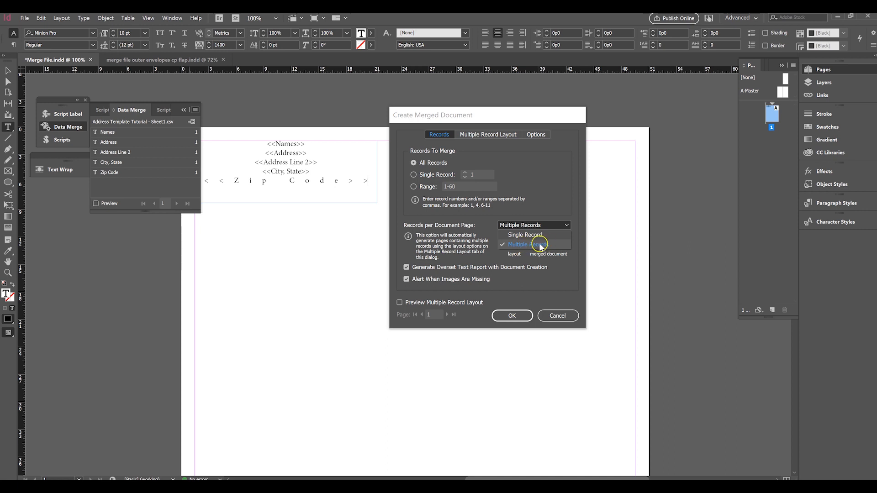
click(419, 277)
Step: Examine the merged document's margins, row or column arrangement and blank-line removal settings, and close the setup without merging
click(479, 135)
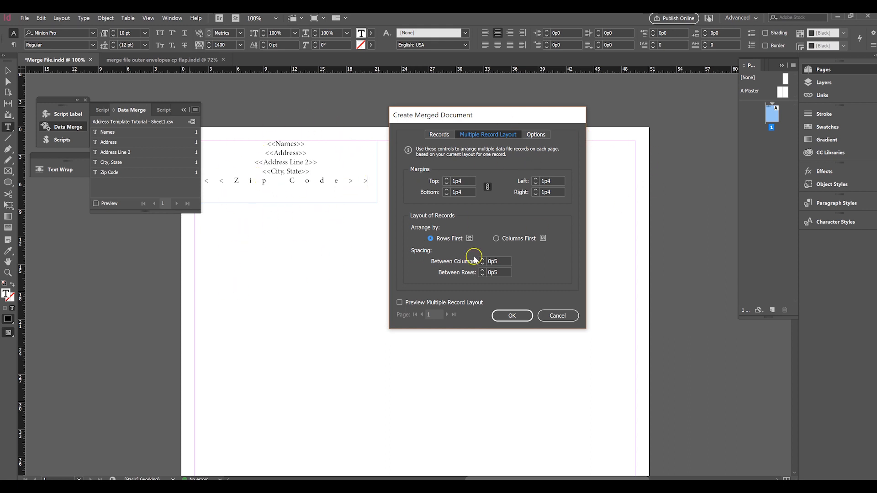
click(496, 238)
click(536, 134)
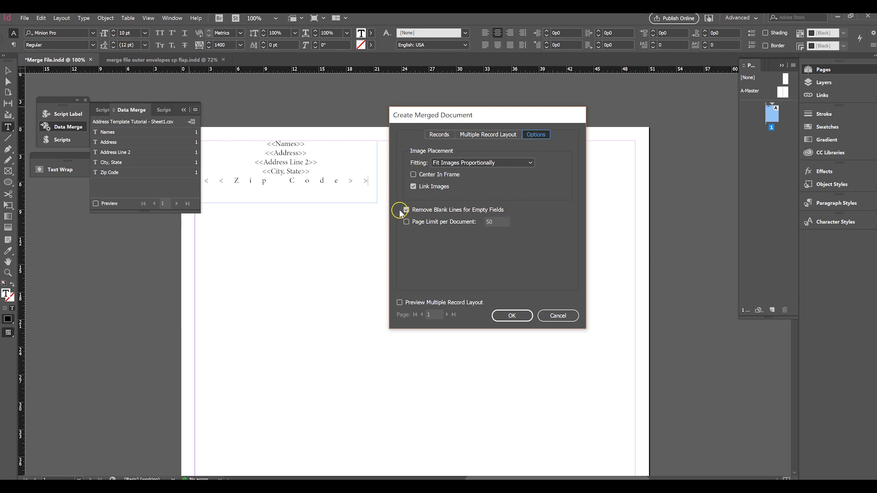
click(557, 316)
Step: Highlight the Address Line 2 placeholder, switch to Google Sheets and examine the blank cells in the Address Line 2 column
drag(256, 166, 319, 162)
key(Right)
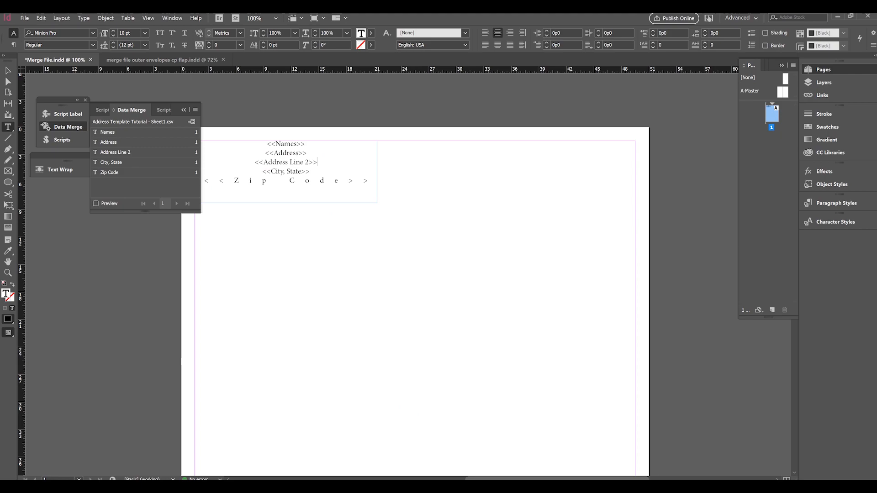
key(alt+Tab)
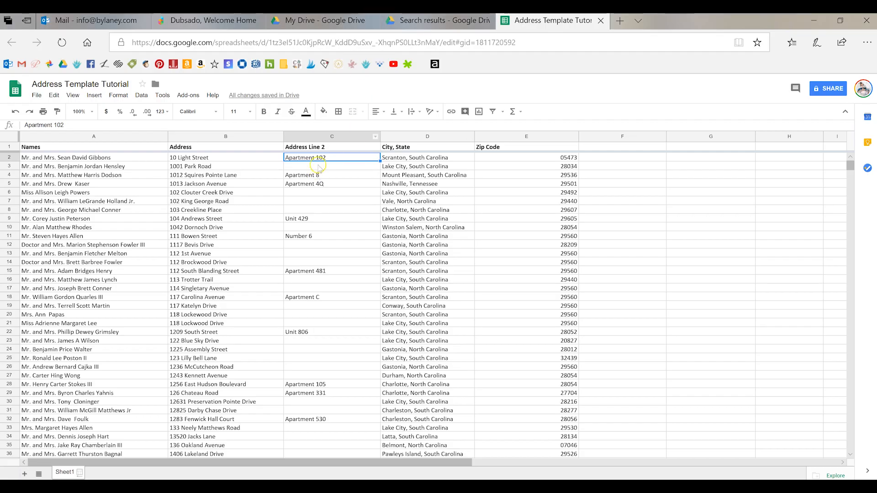
click(317, 166)
drag(318, 187, 353, 421)
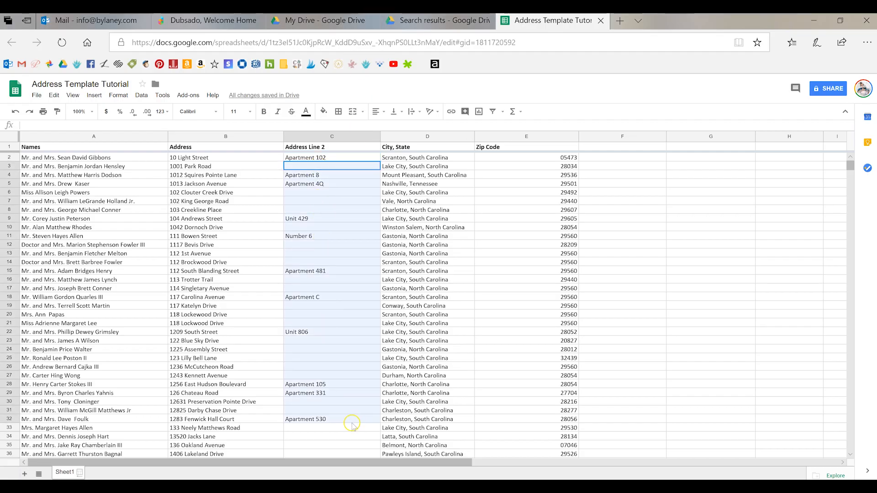
click(350, 340)
scroll(358, 305, down, 7)
scroll(357, 305, up, 7)
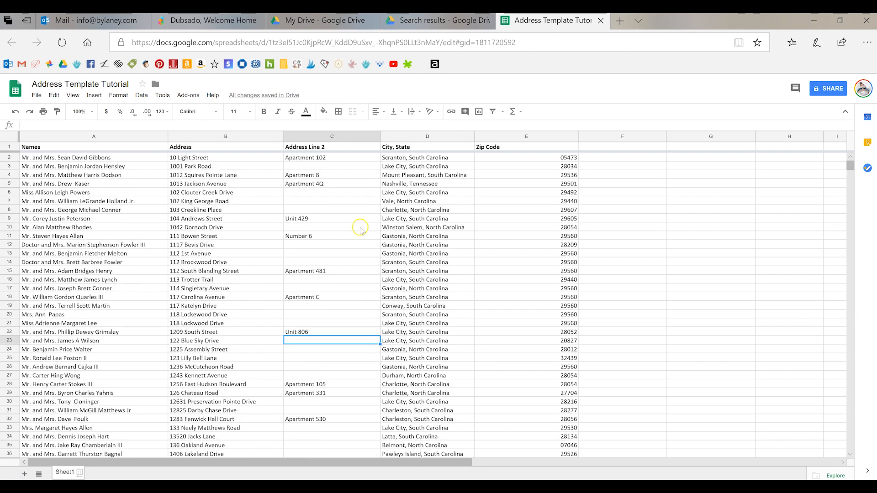
Step: Switch back to InDesign and preview the first two records to compare addresses with and without a second line
click(362, 9)
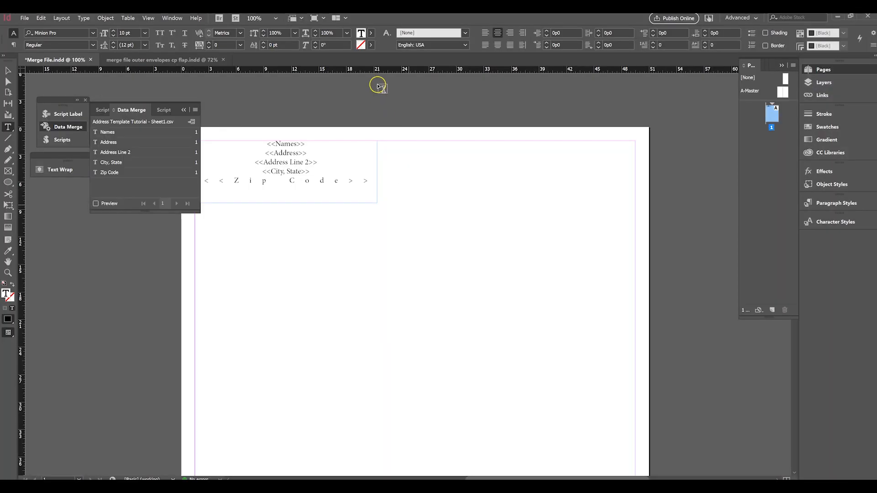
click(111, 203)
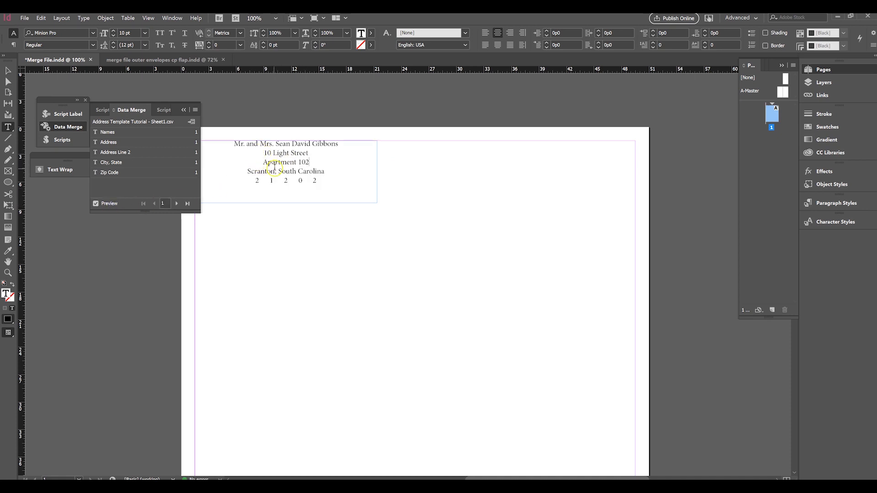
click(176, 203)
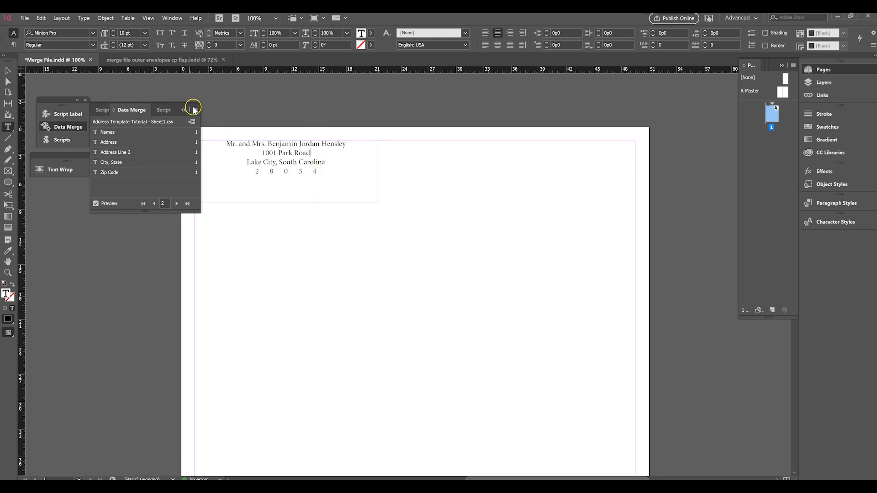
Step: Merge all records with multiple records per page, leaving blank lines for empty fields
click(194, 110)
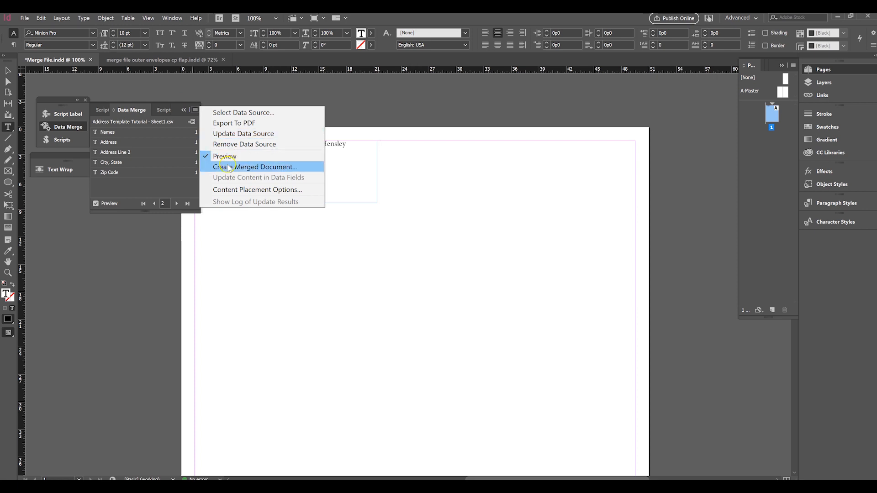
click(249, 167)
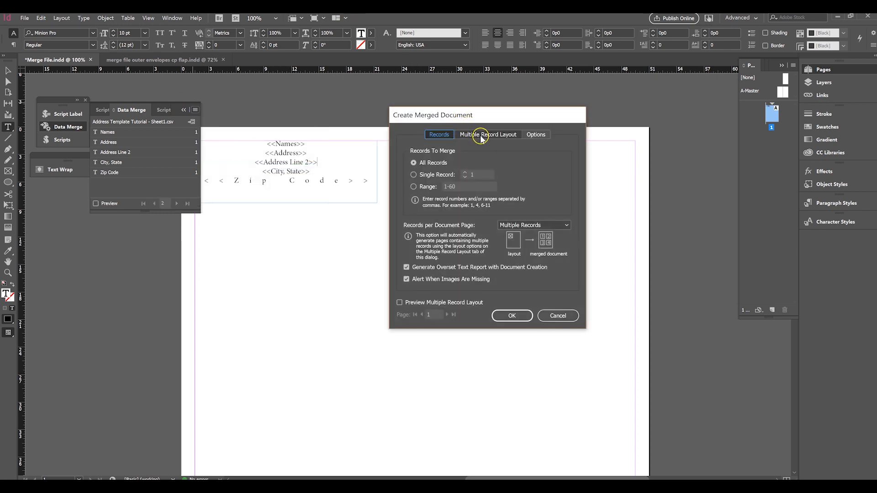
click(530, 135)
click(505, 316)
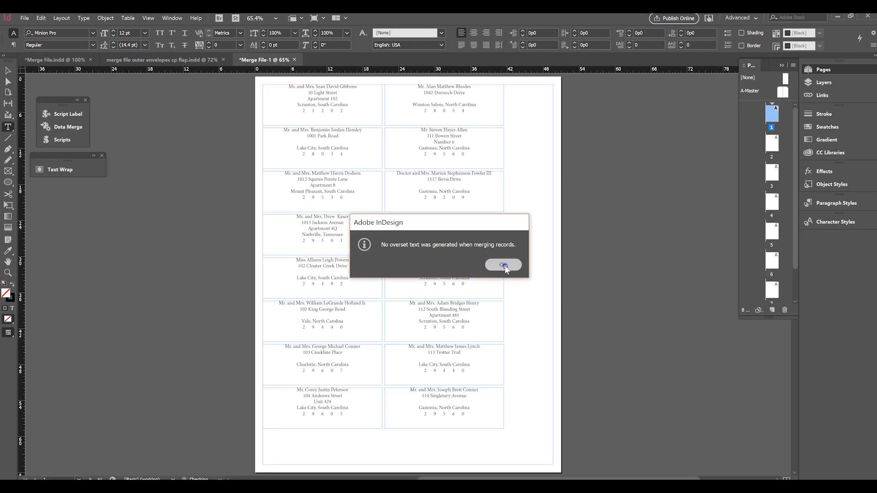
click(502, 262)
Step: Examine the empty second address line in a merged label and close the merged document without saving
drag(343, 148, 297, 148)
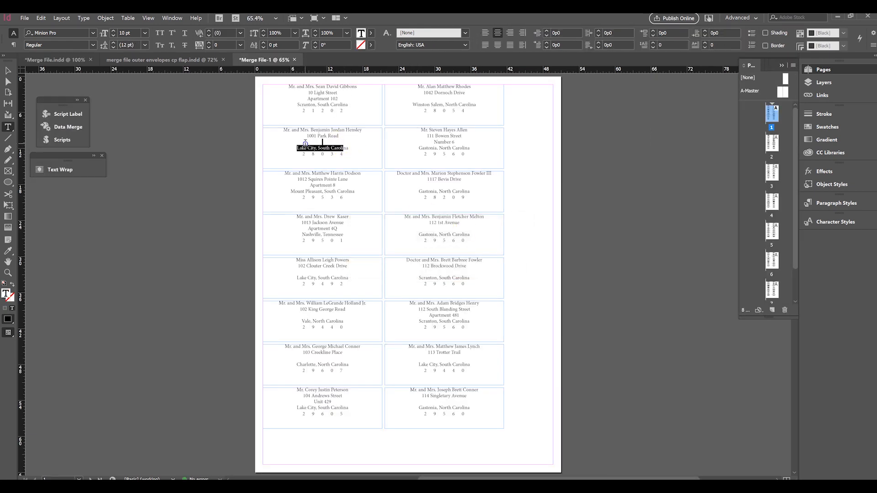
click(330, 141)
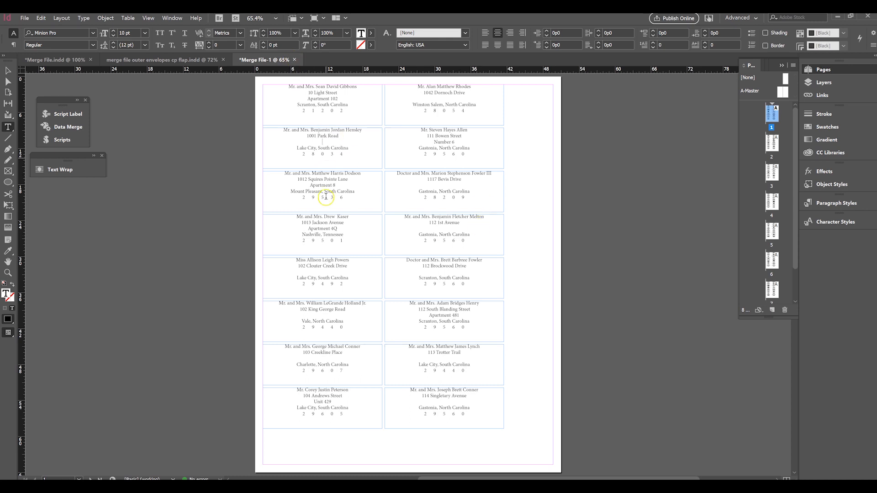
click(294, 60)
click(460, 264)
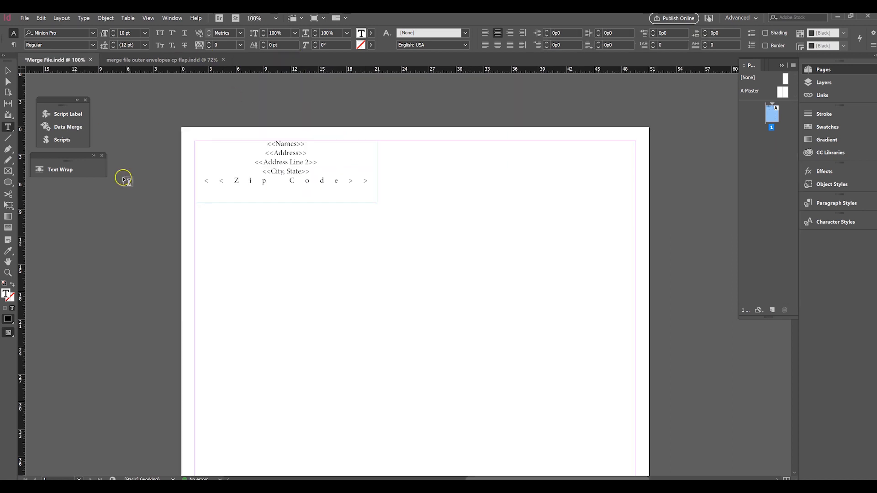
Step: Create a merged document of all records with multiple records per page and Remove Blank Lines for Empty Fields enabled
click(68, 127)
click(191, 111)
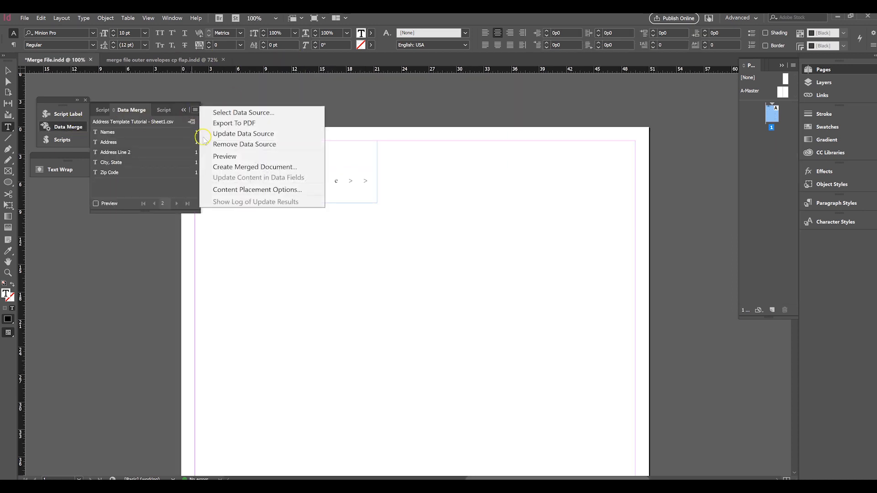
click(246, 166)
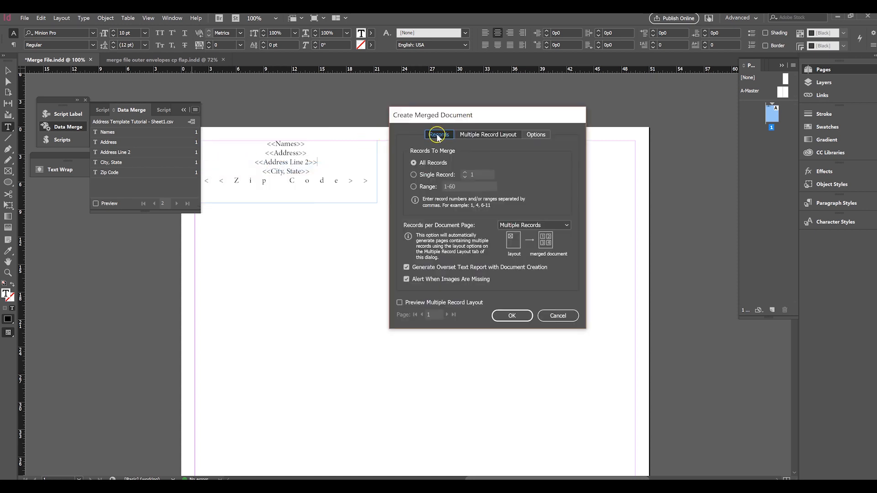
click(532, 135)
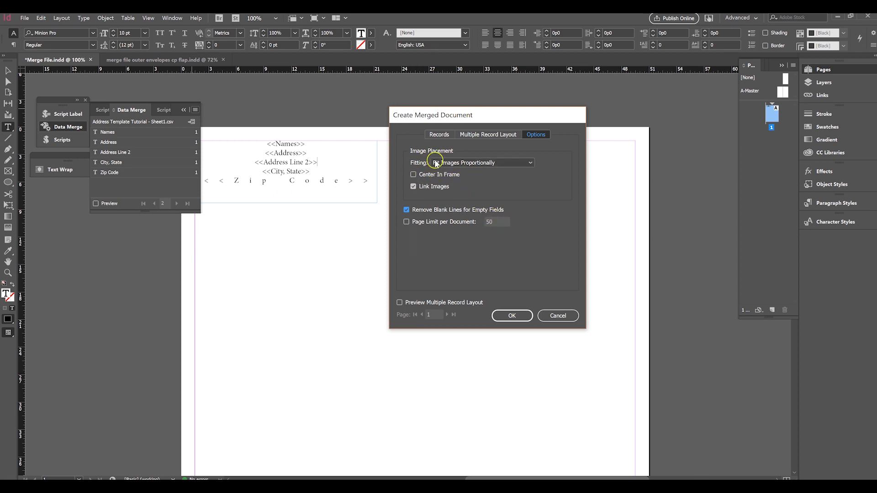
click(438, 135)
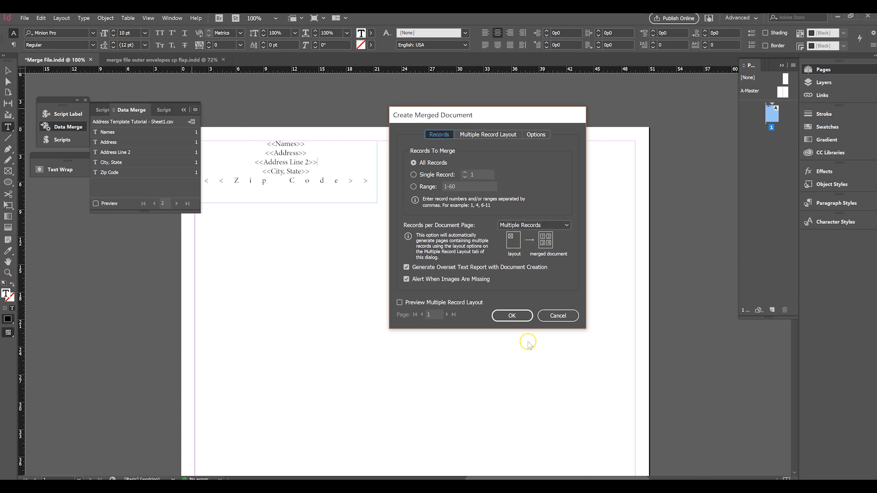
click(511, 315)
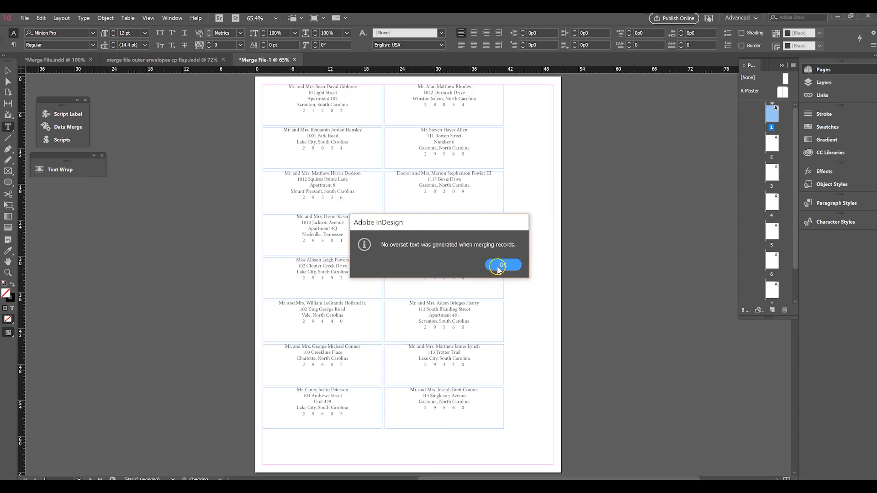
click(501, 266)
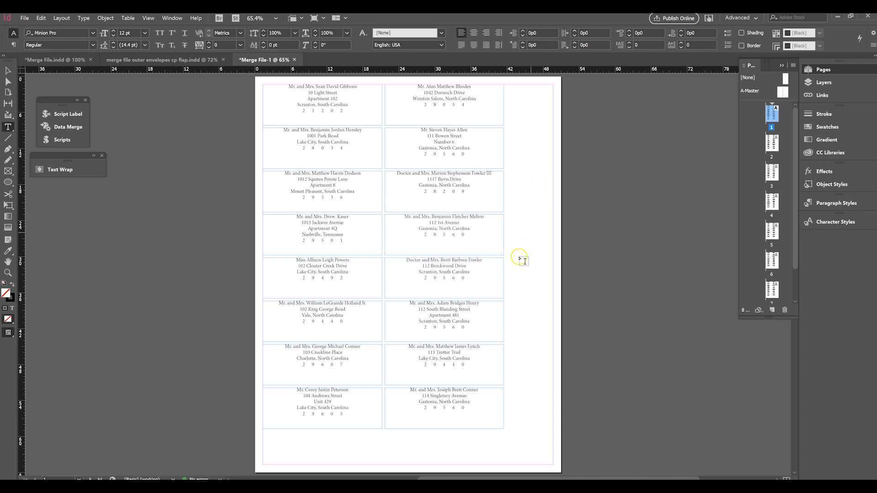
Step: Examine the merged address blocks on the first page, highlighting the longest name line to check its fit
scroll(499, 274, down, 3)
scroll(499, 273, down, 2)
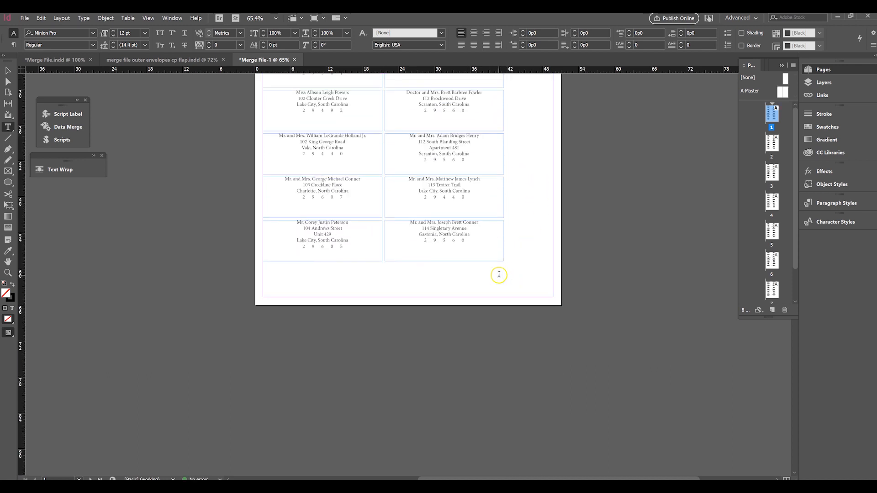
scroll(498, 274, up, 7)
click(462, 245)
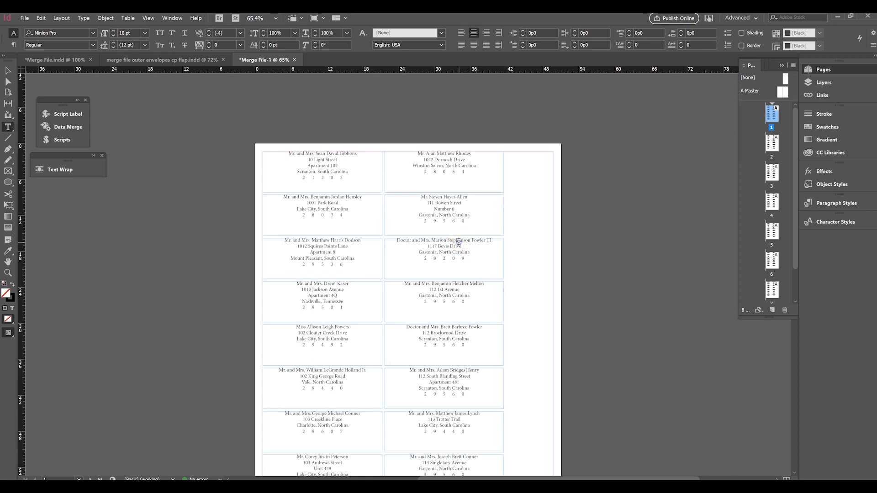
double_click(456, 241)
click(475, 261)
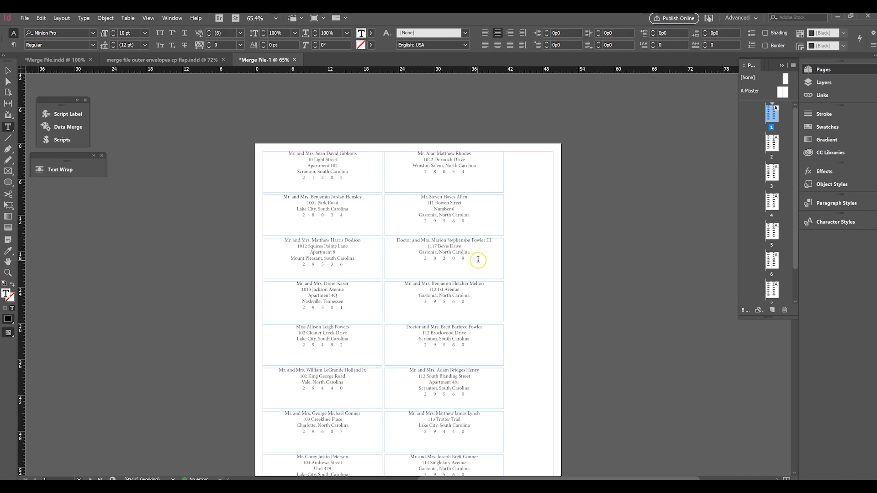
scroll(486, 250, down, 2)
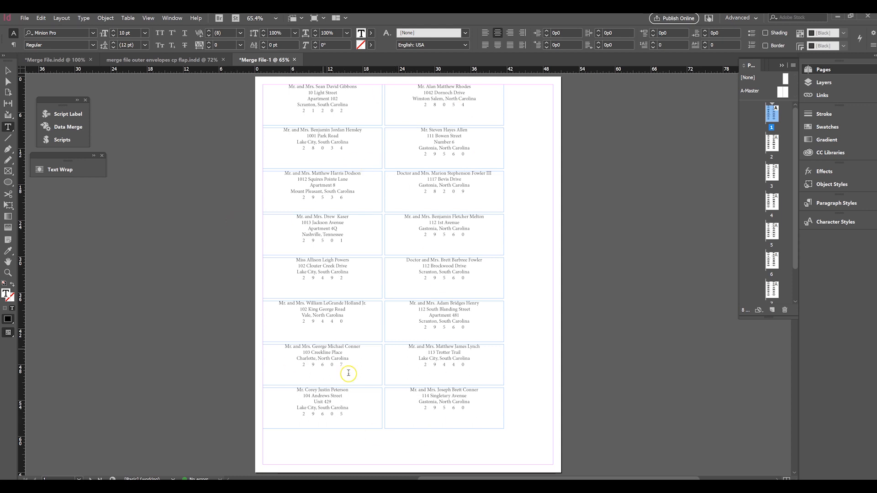
drag(395, 172, 495, 169)
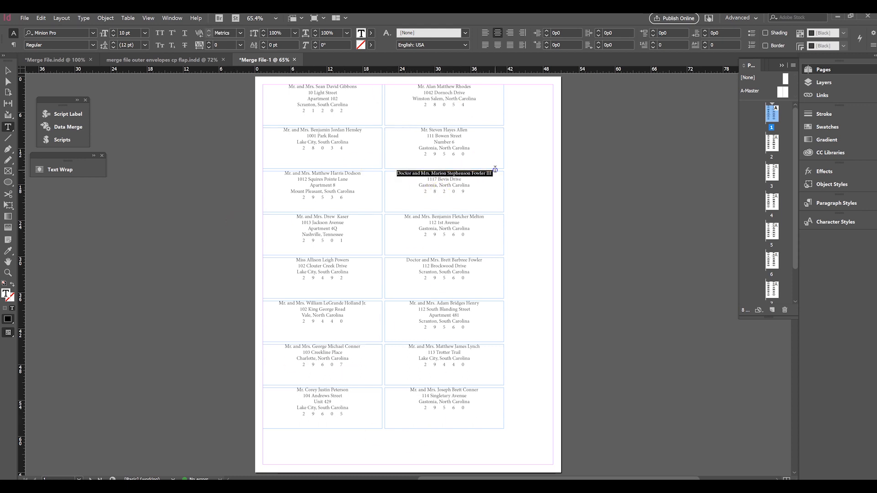
click(466, 165)
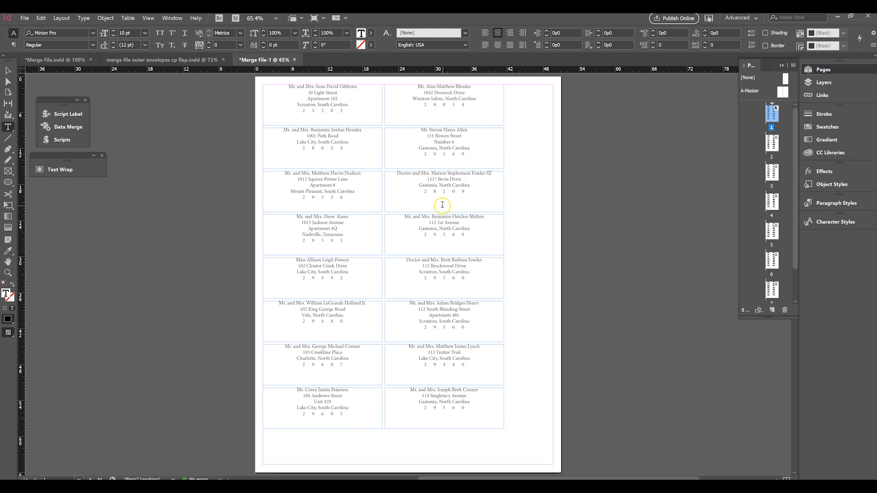
Step: Look through the pages of the merged document to check the spacing and consistency of the addresses
scroll(370, 289, up, 3)
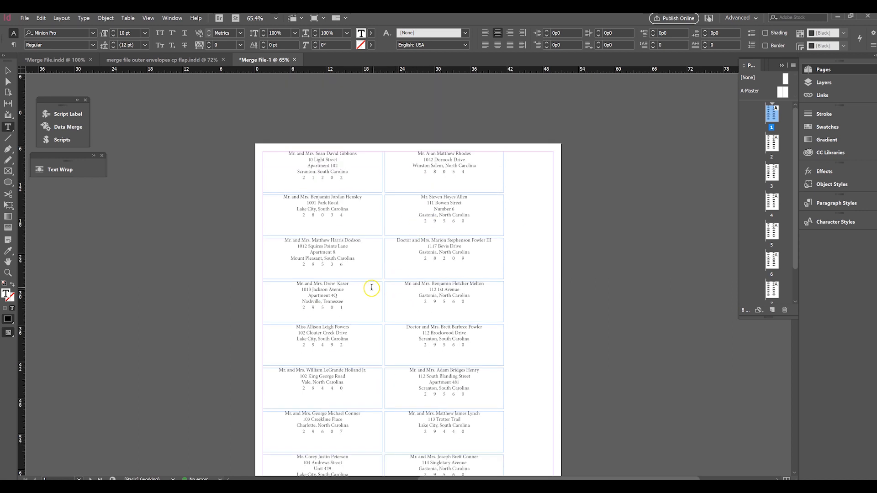
scroll(348, 186, down, 2)
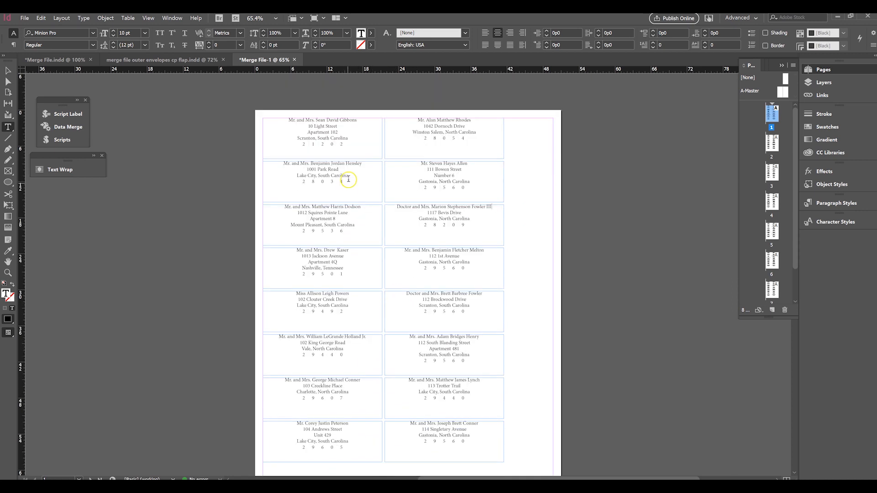
scroll(379, 142, down, 1)
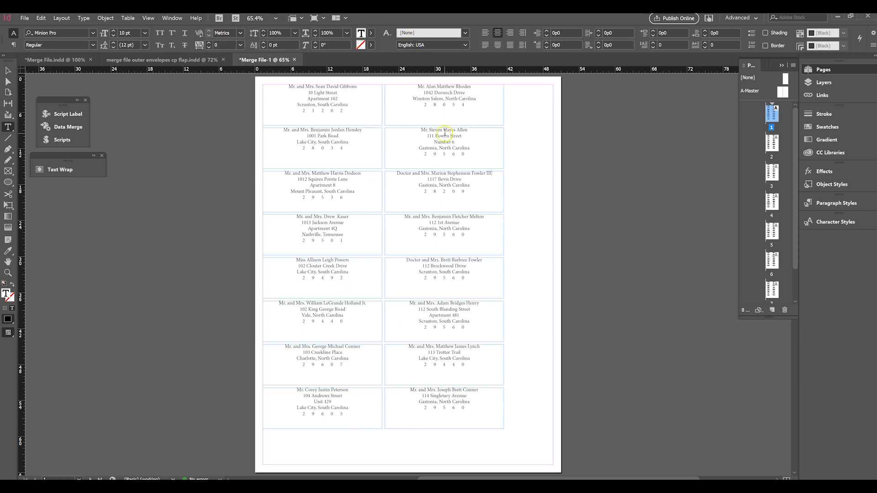
scroll(522, 253, down, 10)
scroll(498, 211, down, 15)
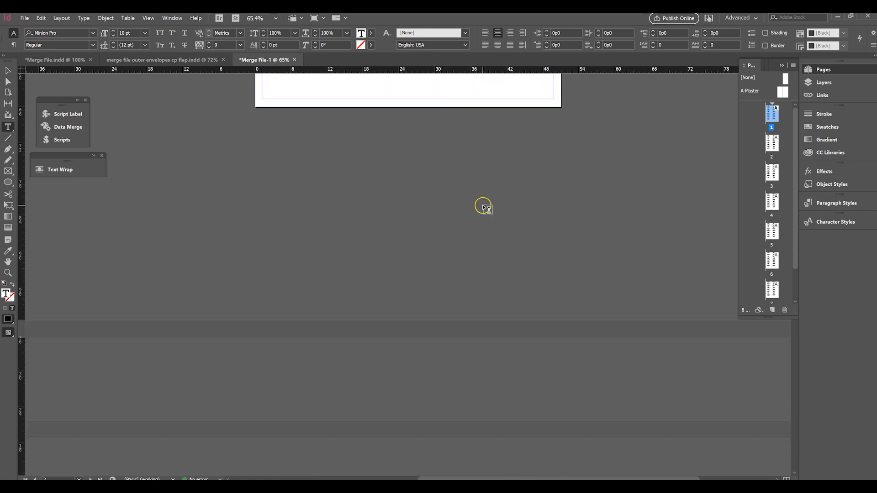
scroll(485, 208, up, 20)
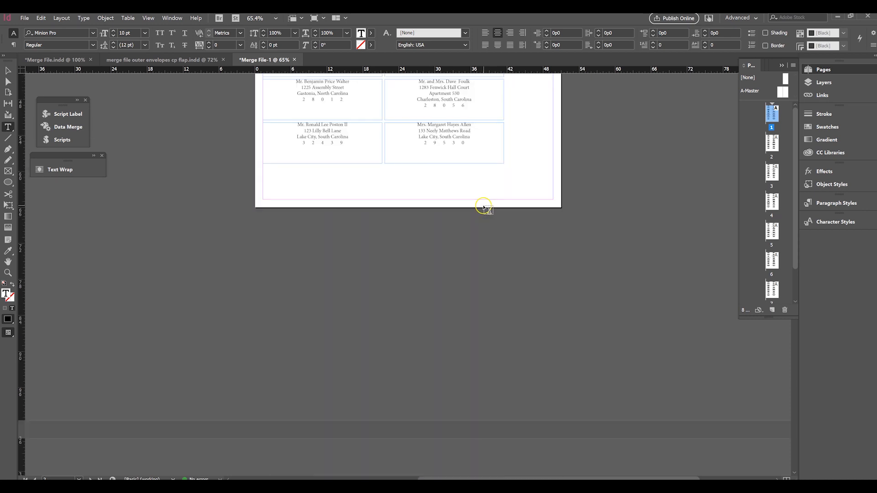
scroll(484, 209, up, 4)
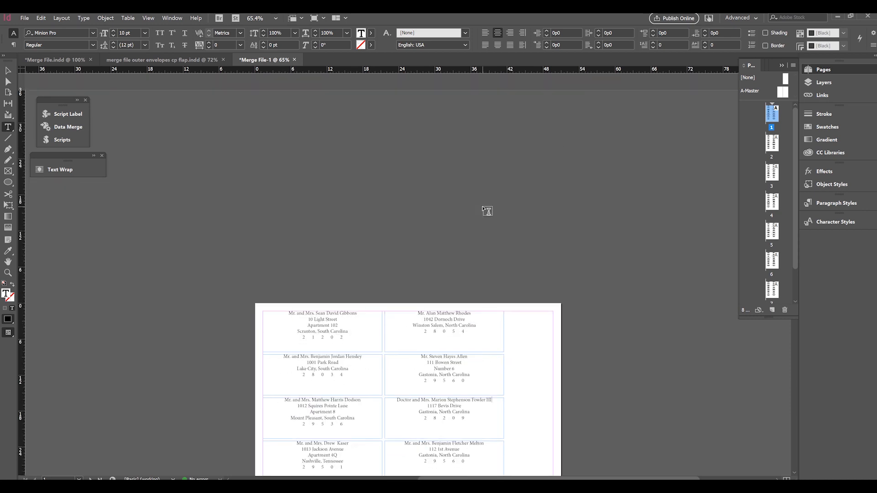
scroll(485, 209, down, 5)
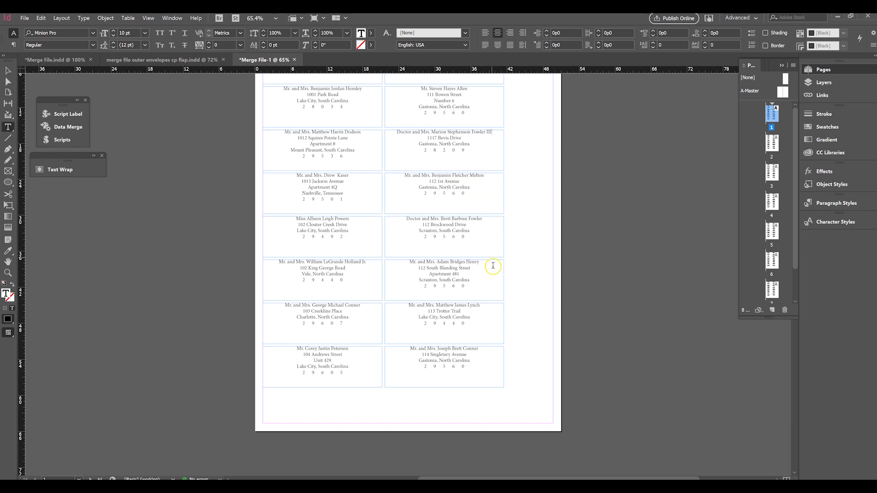
scroll(493, 251, up, 5)
scroll(502, 247, down, 3)
scroll(525, 240, down, 1)
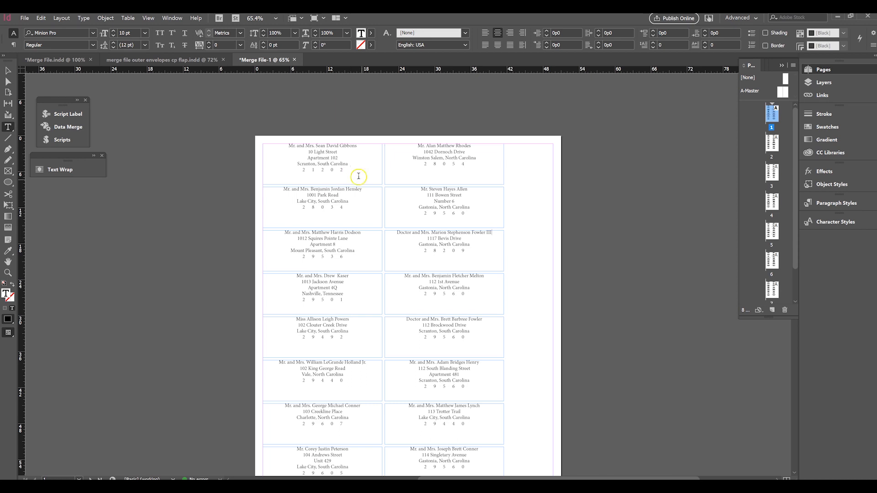
Step: Switch to Google Sheets and replace every "Street" with "St." in the Address column
key(alt+Tab)
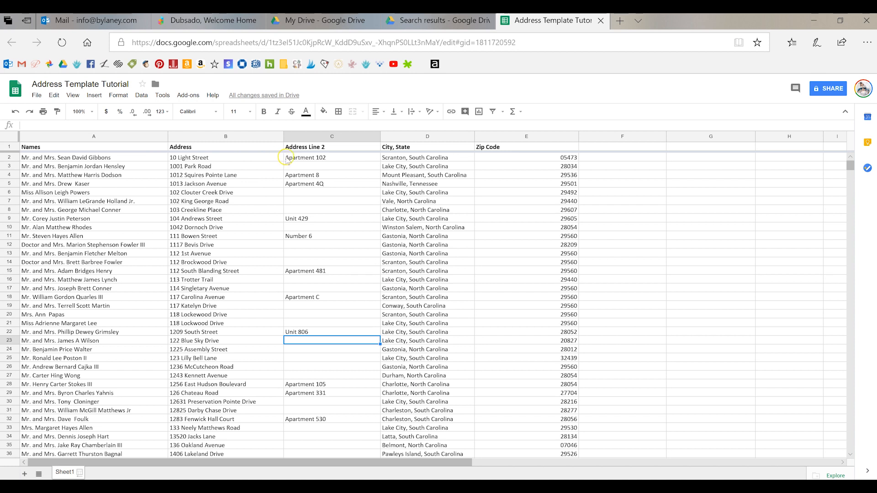
click(194, 158)
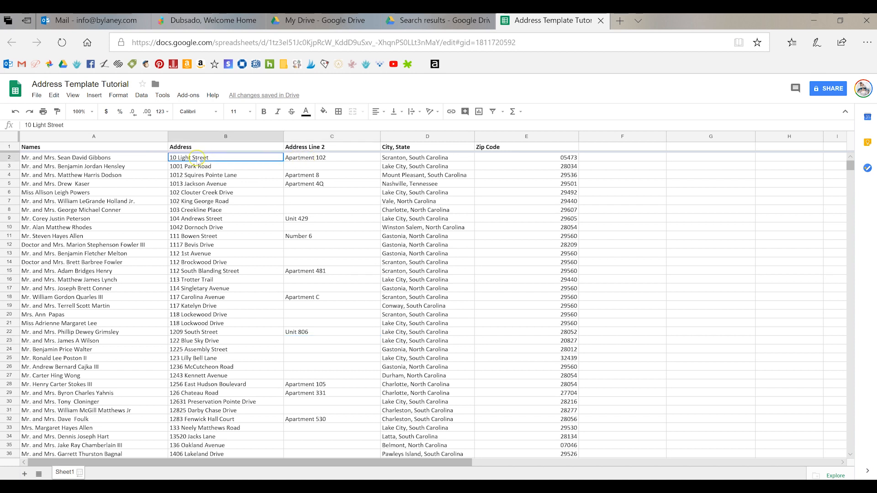
click(233, 185)
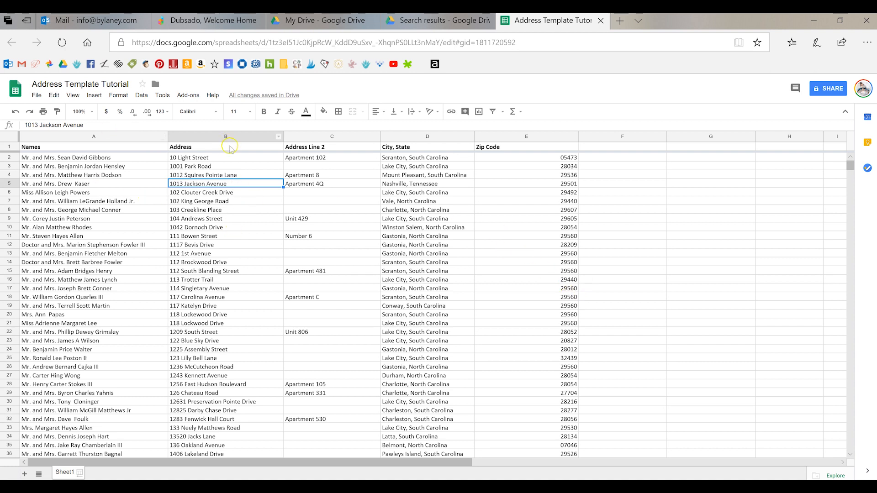
click(235, 137)
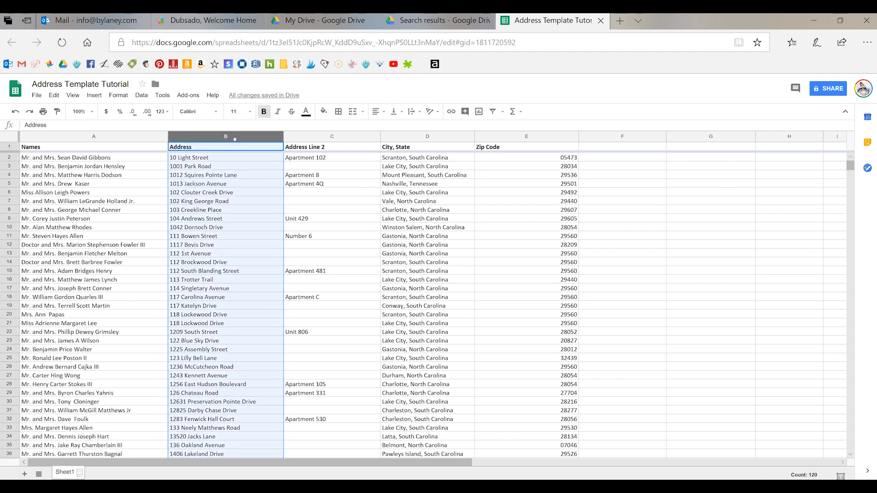
key(ctrl+f)
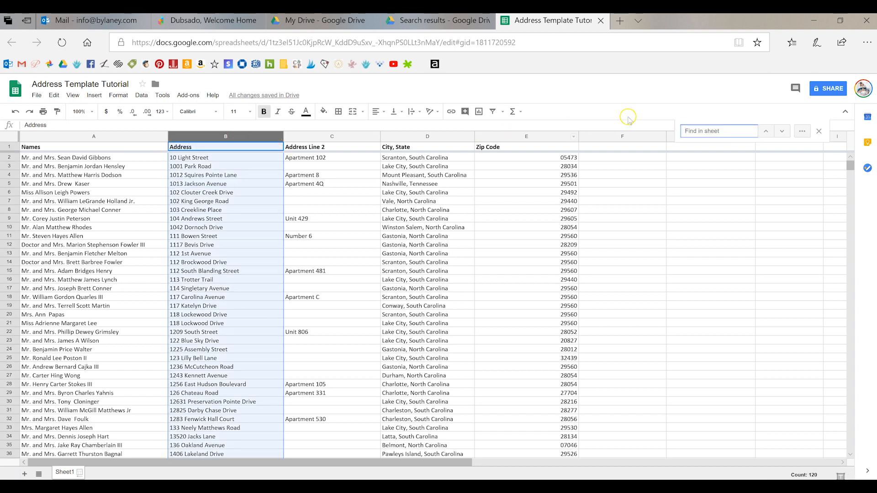
click(801, 132)
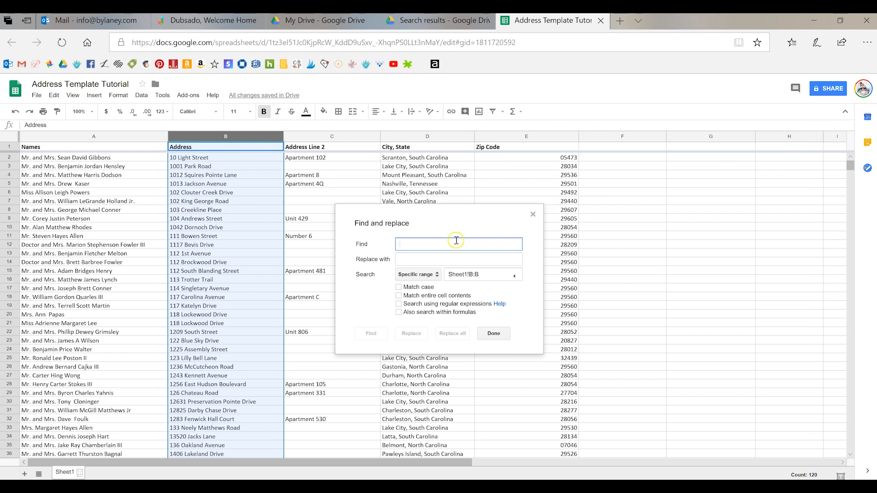
text(Street)
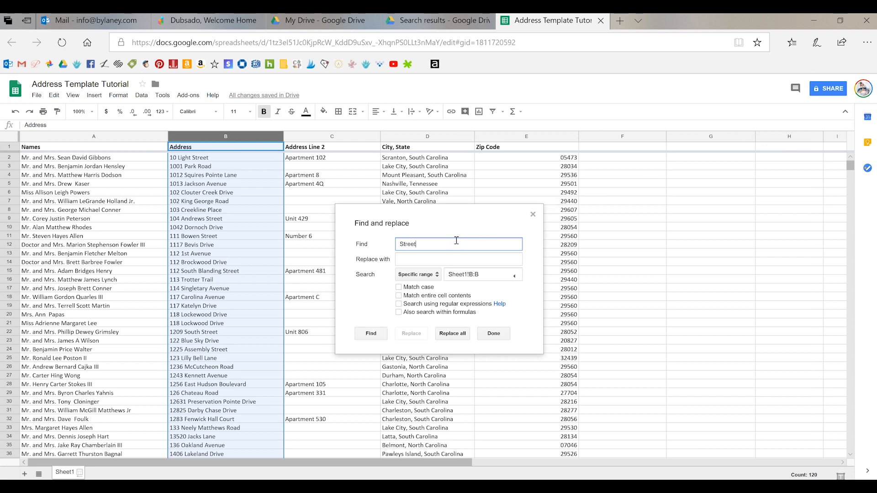
click(436, 261)
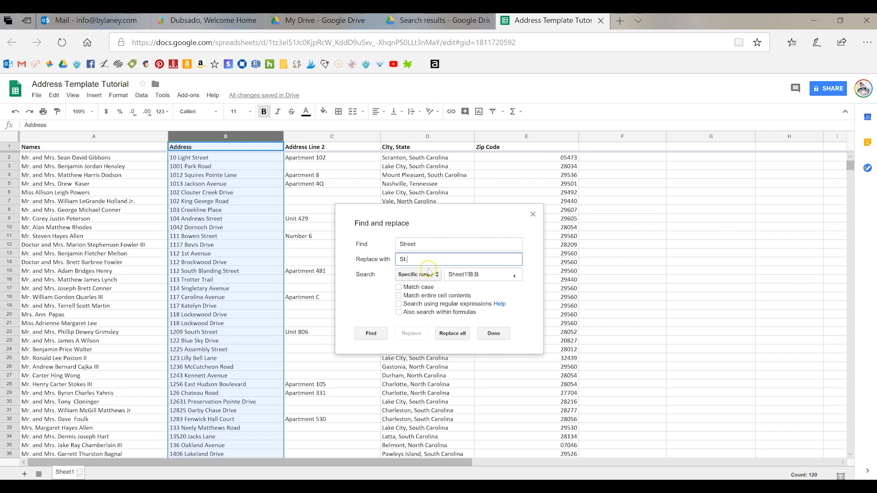
click(452, 333)
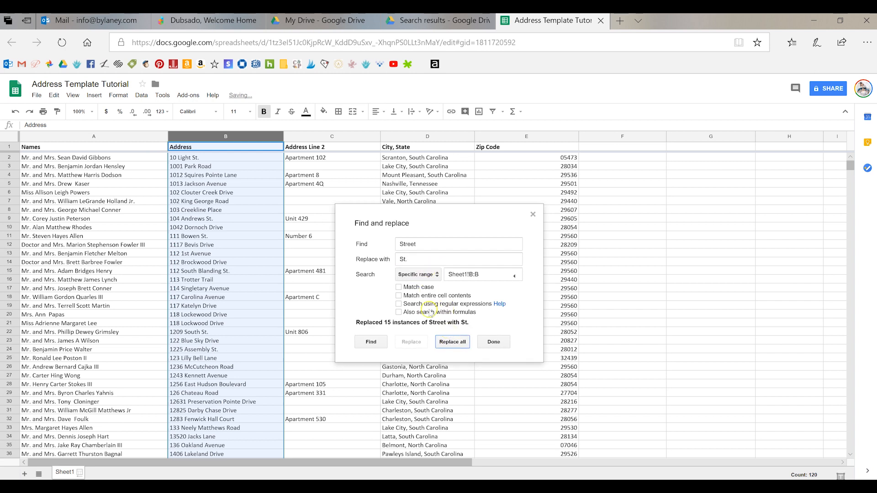
Step: Replace every "St." with "Street" in the Address column and close Find and replace
drag(423, 244, 350, 245)
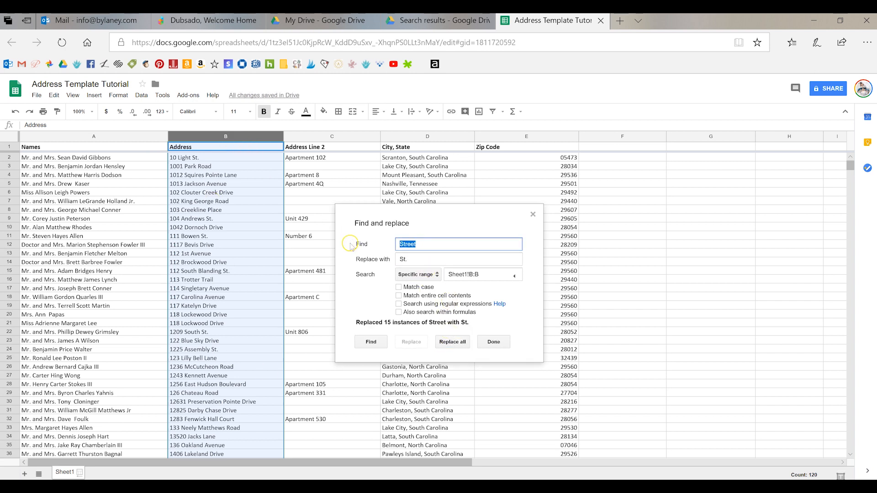
key(Tab)
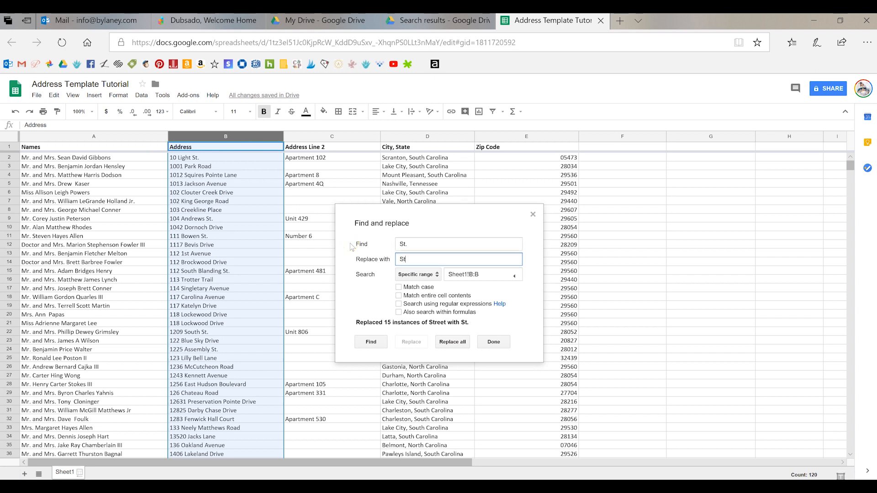
text(Street)
click(452, 342)
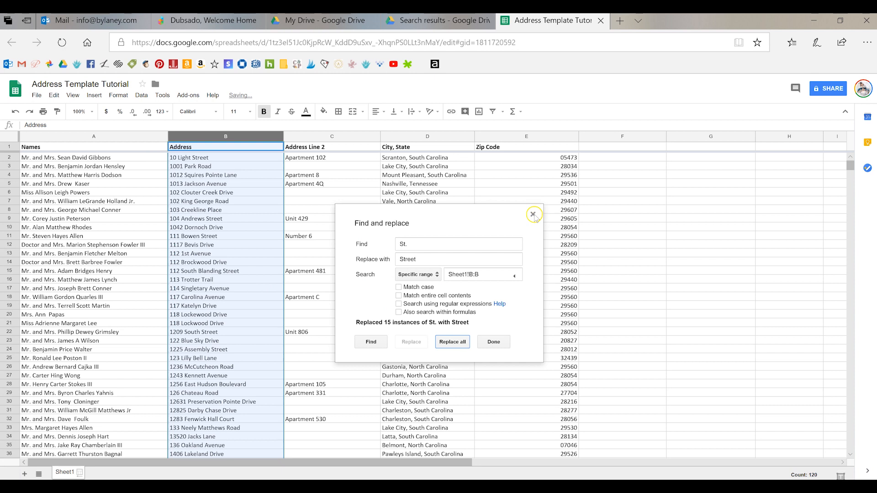
click(533, 214)
click(267, 176)
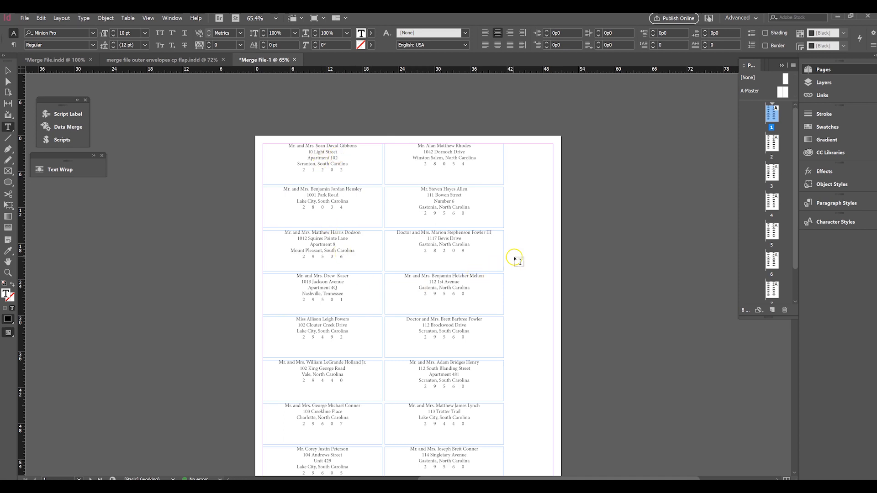
Step: Switch to InDesign, compare the merged addresses with the guest sheet, and close the Merge File-1 document without saving
scroll(468, 278, up, 5)
scroll(452, 325, up, 1)
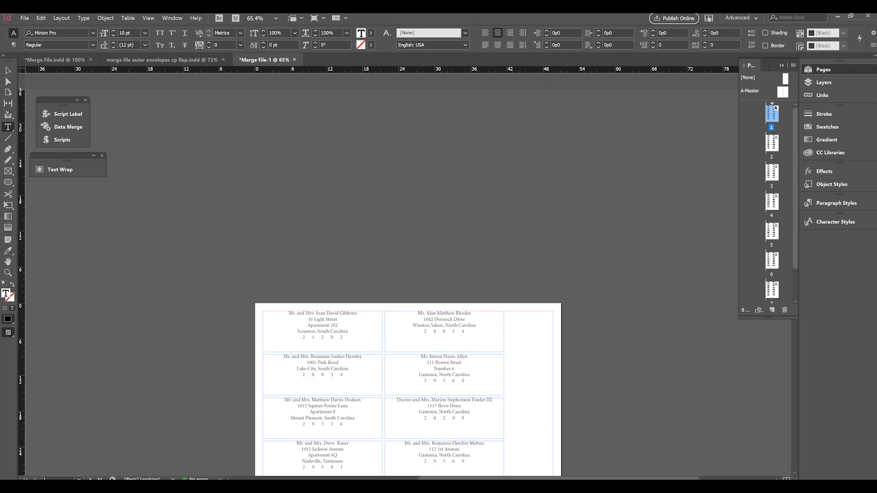
scroll(446, 333, down, 5)
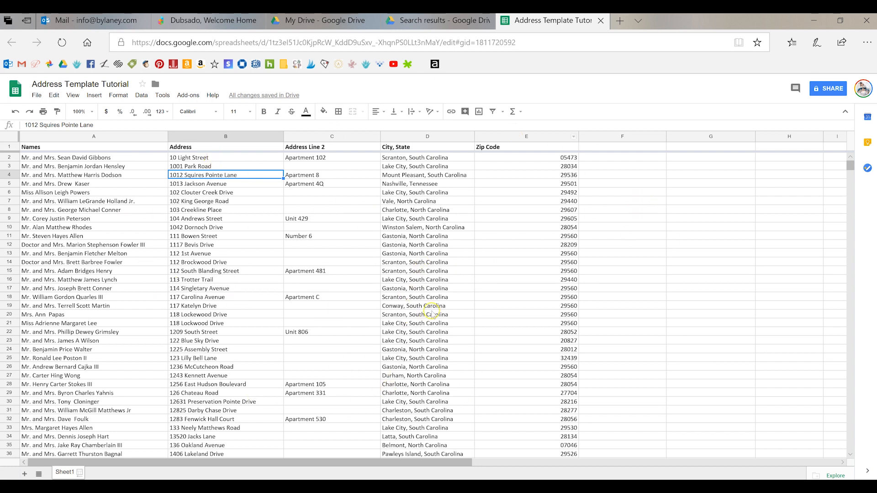
scroll(432, 312, down, 8)
scroll(432, 312, up, 8)
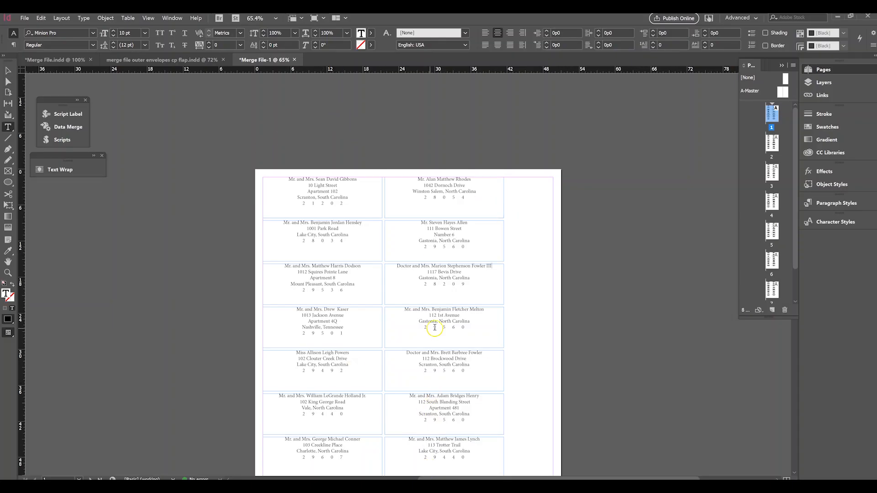
click(294, 61)
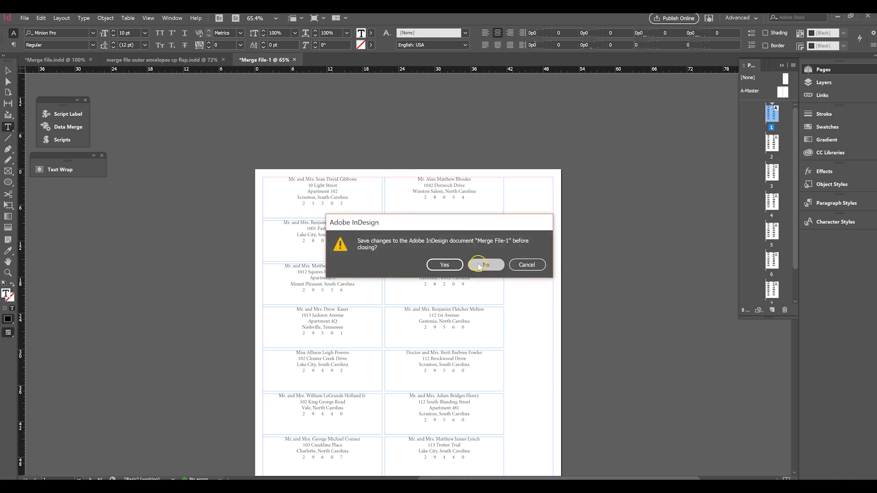
click(483, 262)
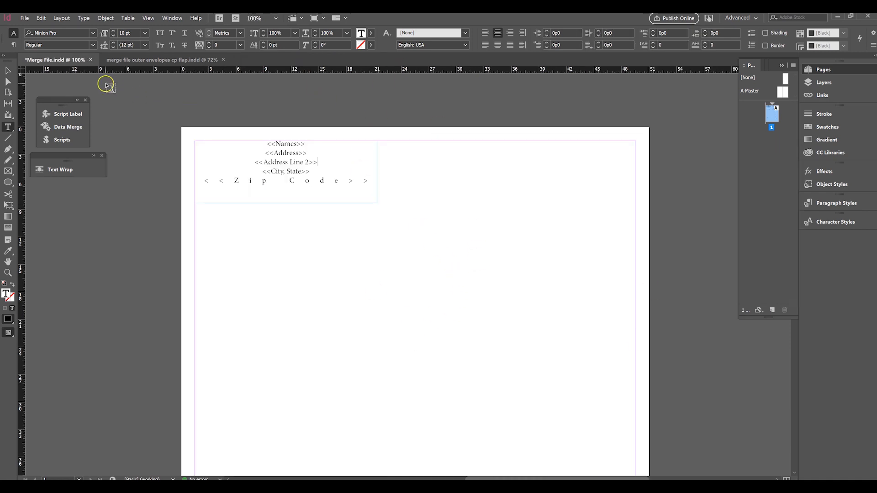
Step: Expand the floating Data Merge panel and close the Merge File document without saving changes
mouse_move(268, 143)
mouse_down()
mouse_move(369, 181)
mouse_move(327, 179)
mouse_move(267, 143)
mouse_up()
click(265, 143)
click(78, 129)
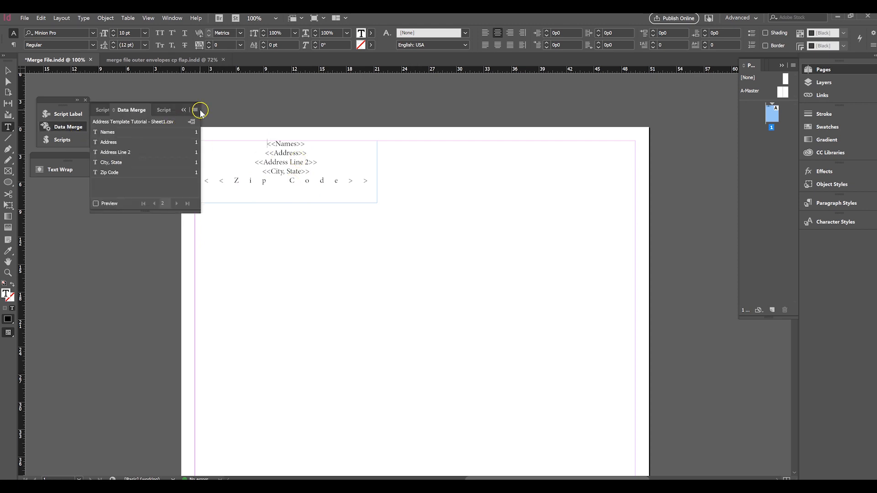
click(196, 110)
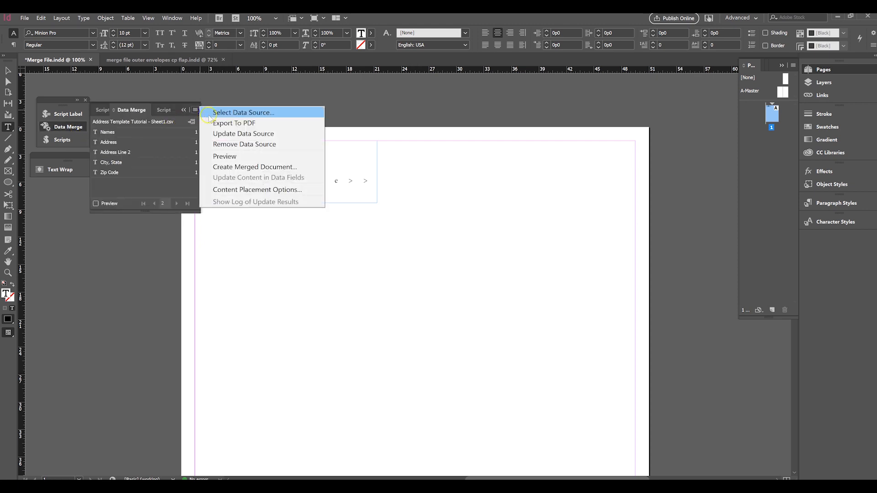
click(342, 107)
drag(123, 116, 73, 102)
click(90, 60)
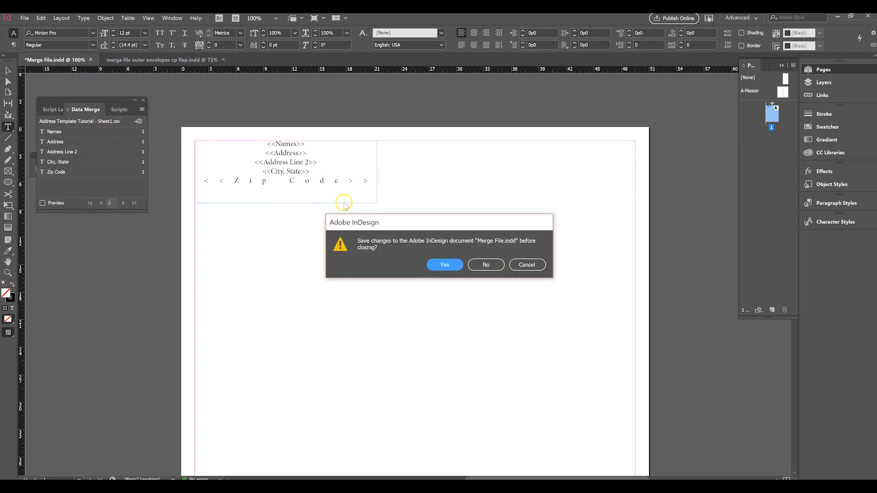
click(484, 266)
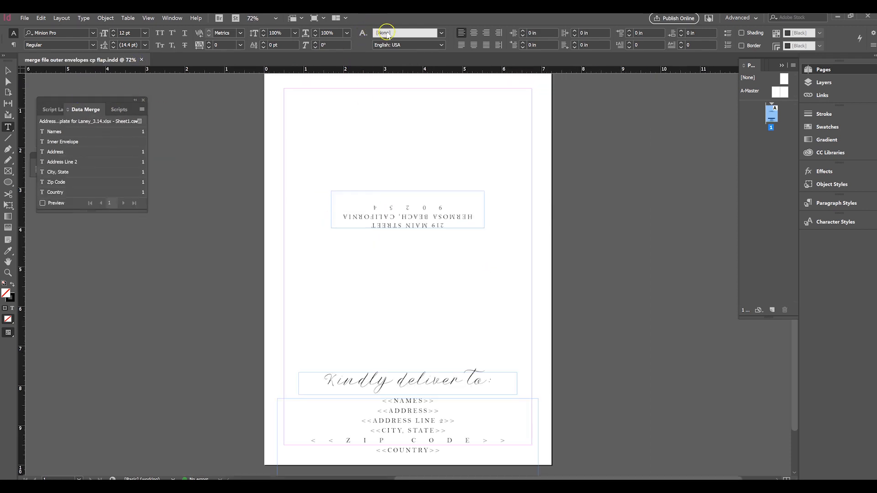
Step: Look over the outer envelope file and check the available Adobe PDF Presets and export commands
scroll(553, 175, down, 1)
scroll(551, 177, up, 2)
scroll(551, 178, down, 1)
click(41, 18)
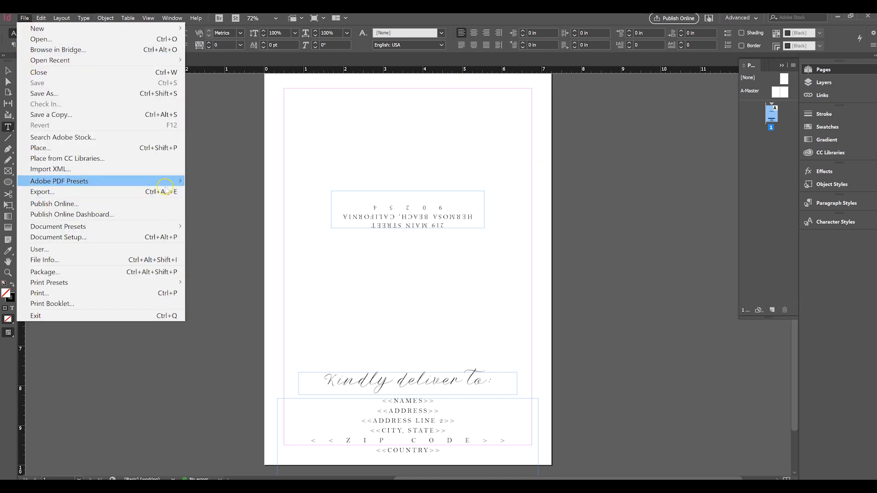
mouse_move(120, 182)
click(206, 182)
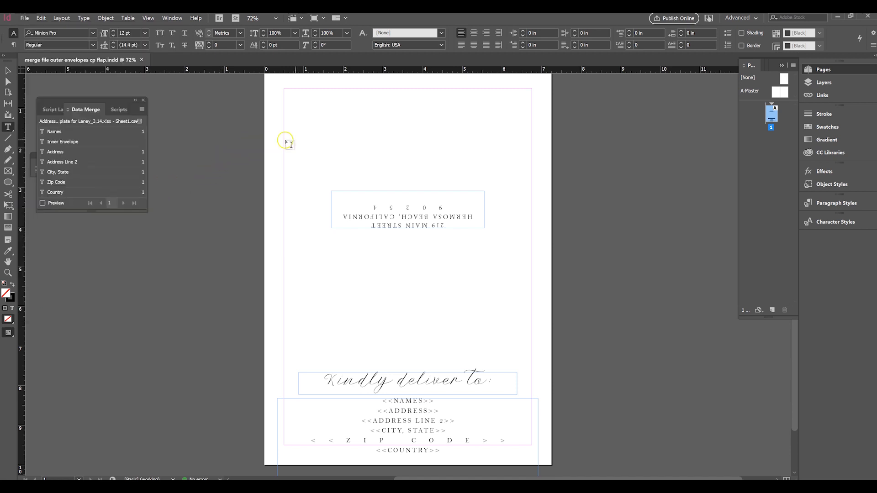
Step: Examine the envelope layout from the upside-down flap return address to the "Kindly deliver to:" line and merge fields, selecting the return address frame
scroll(571, 196, down, 3)
scroll(574, 199, up, 4)
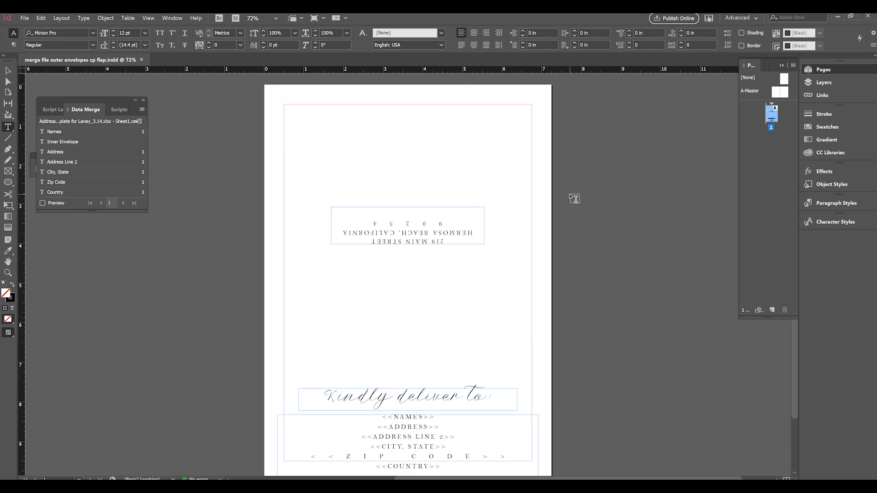
scroll(575, 198, down, 2)
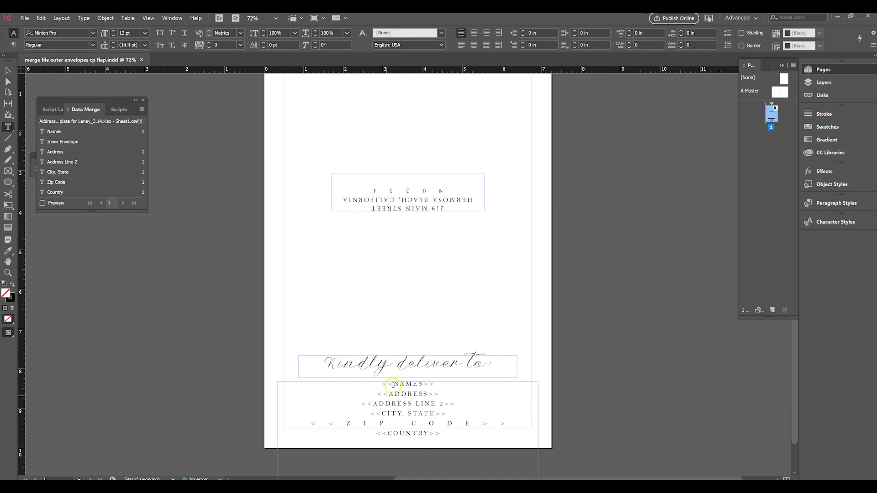
scroll(471, 215, up, 2)
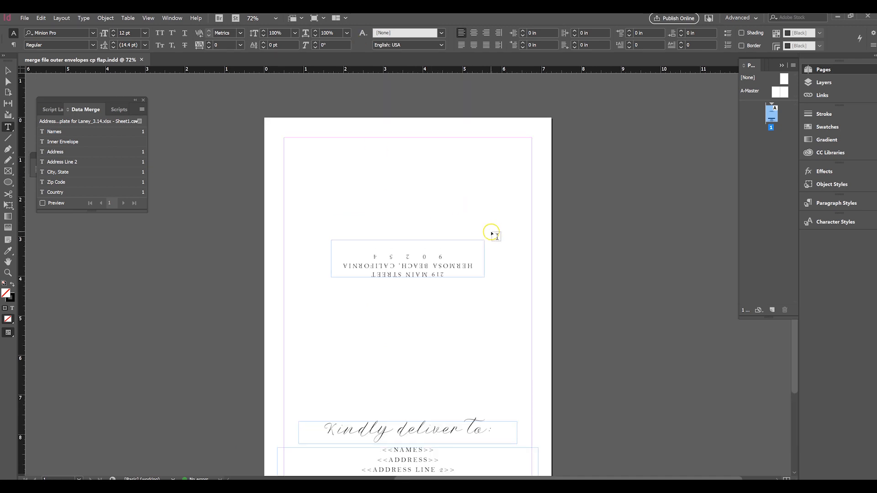
scroll(529, 209, down, 3)
scroll(530, 209, up, 2)
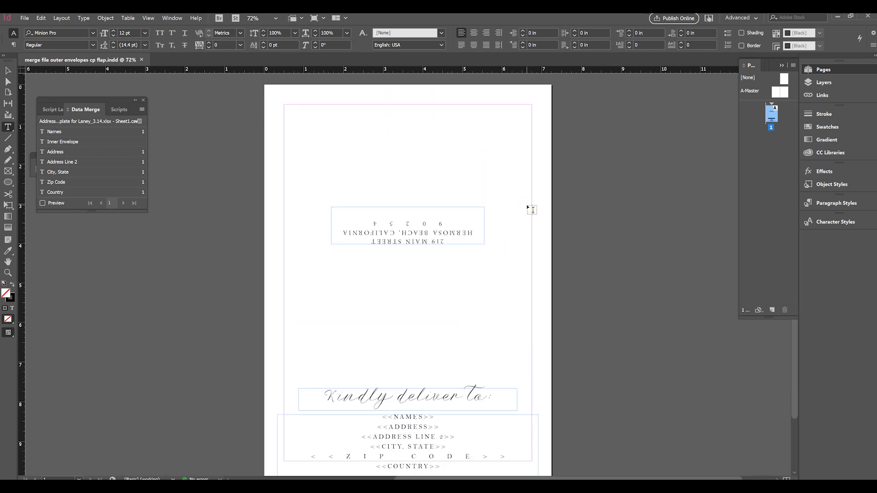
scroll(502, 197, down, 2)
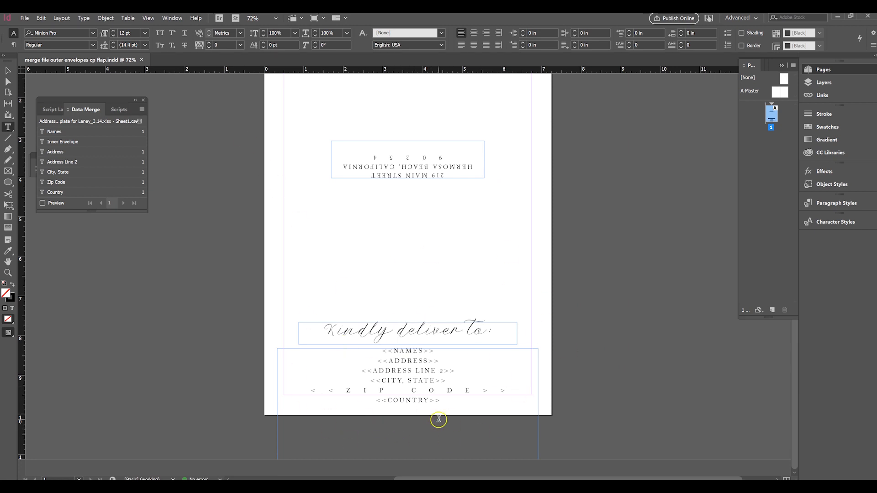
scroll(466, 418, up, 2)
click(6, 70)
scroll(503, 219, down, 2)
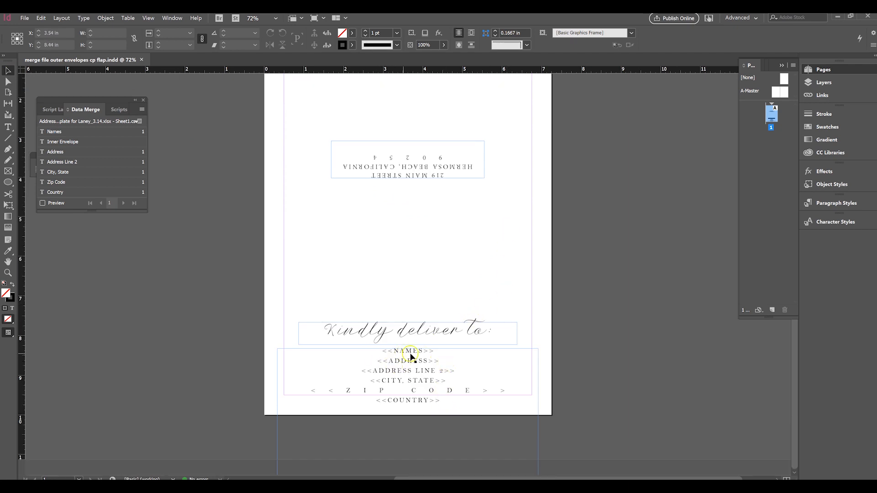
click(424, 176)
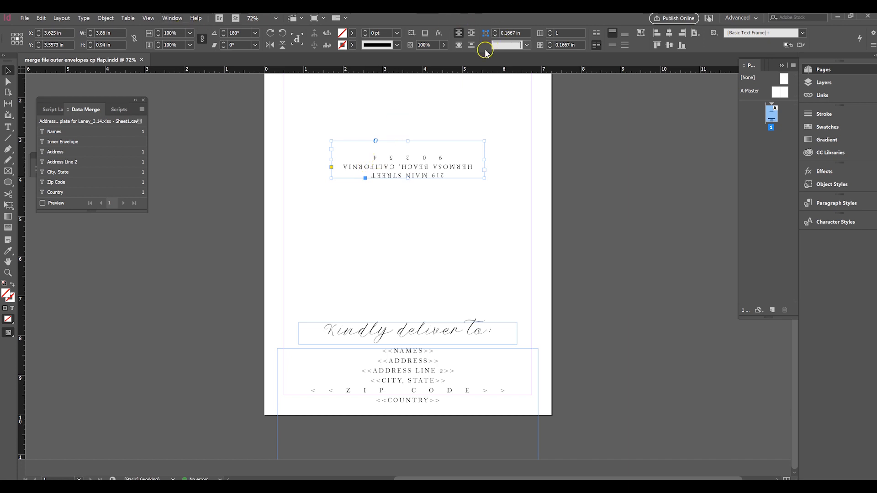
click(418, 195)
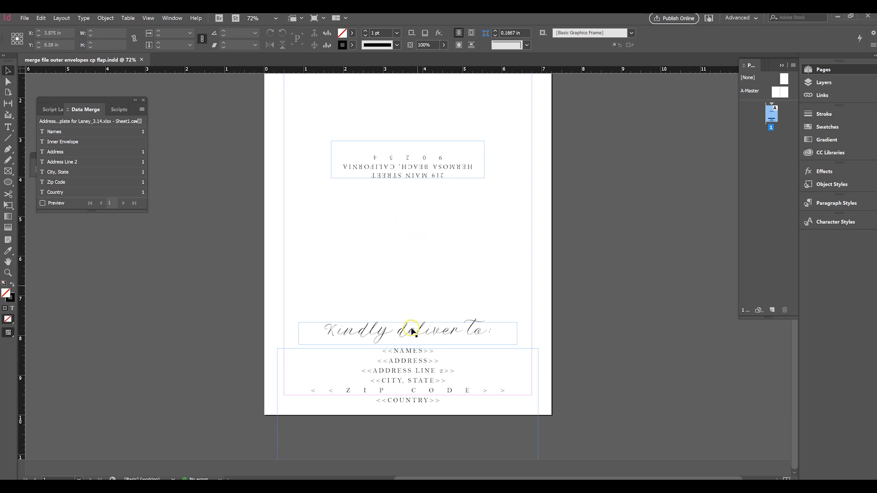
Step: Inspect the text formatting of the delivery address block, highlighting the City, State, Zip Code and Address Line 2 merge fields individually
double_click(379, 354)
drag(380, 354, 457, 405)
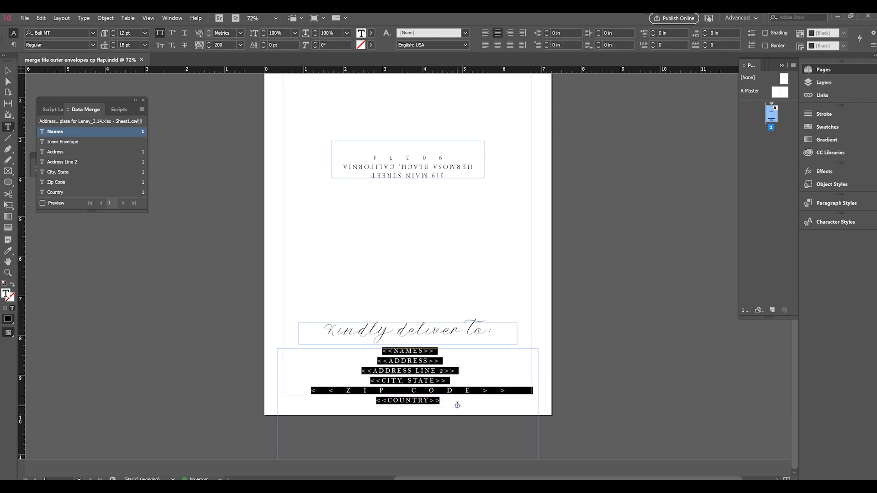
click(458, 405)
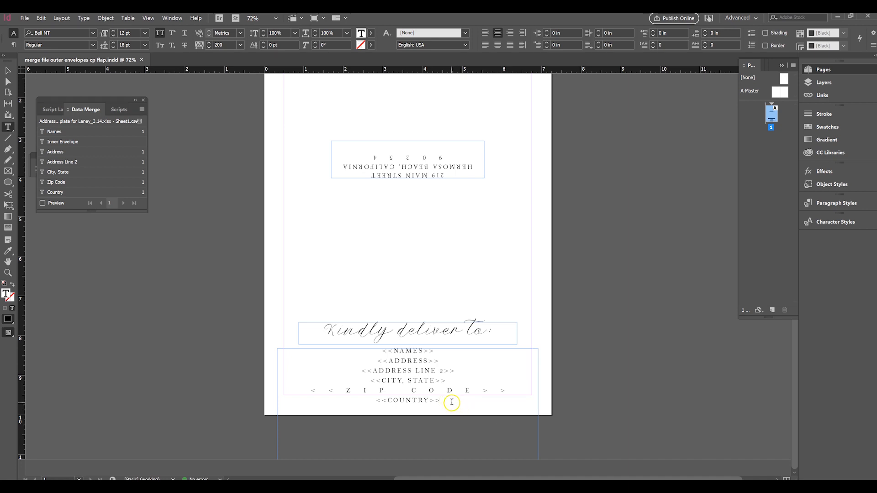
drag(386, 352, 445, 402)
click(445, 402)
triple_click(430, 382)
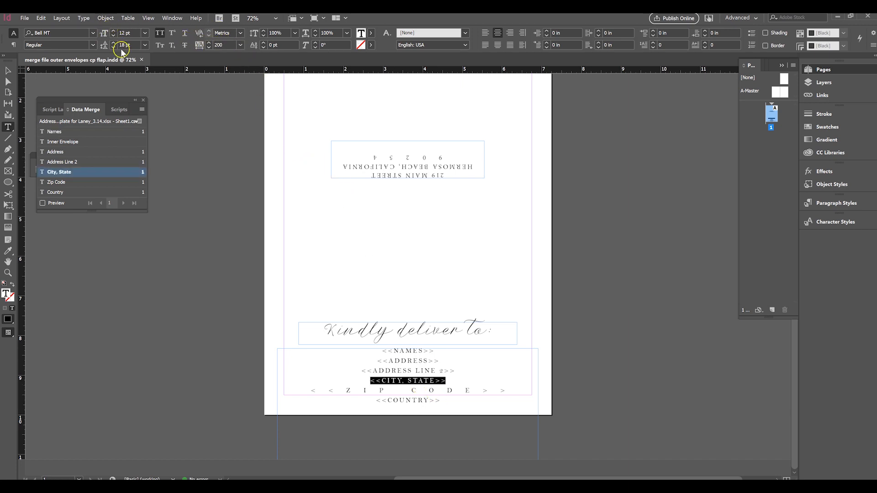
triple_click(401, 378)
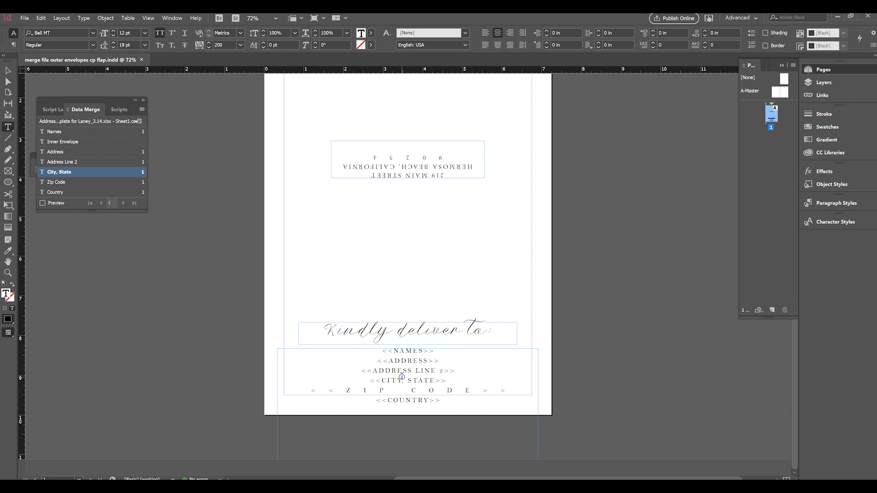
triple_click(437, 391)
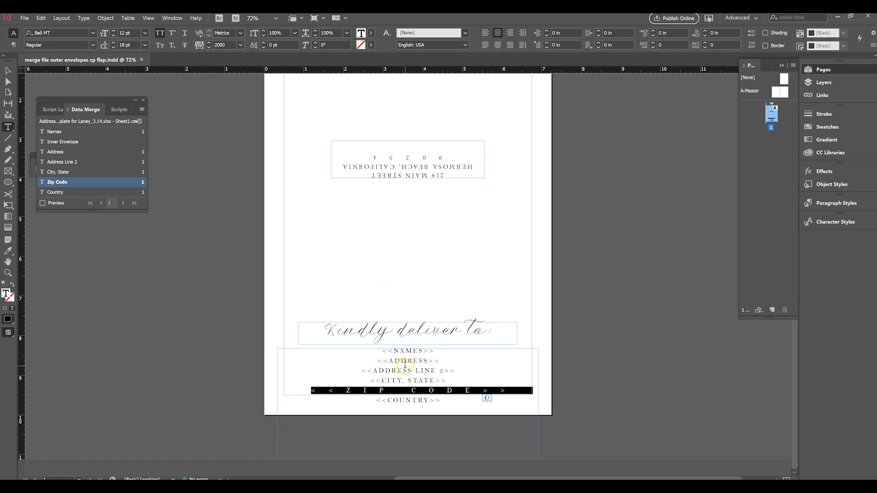
triple_click(405, 369)
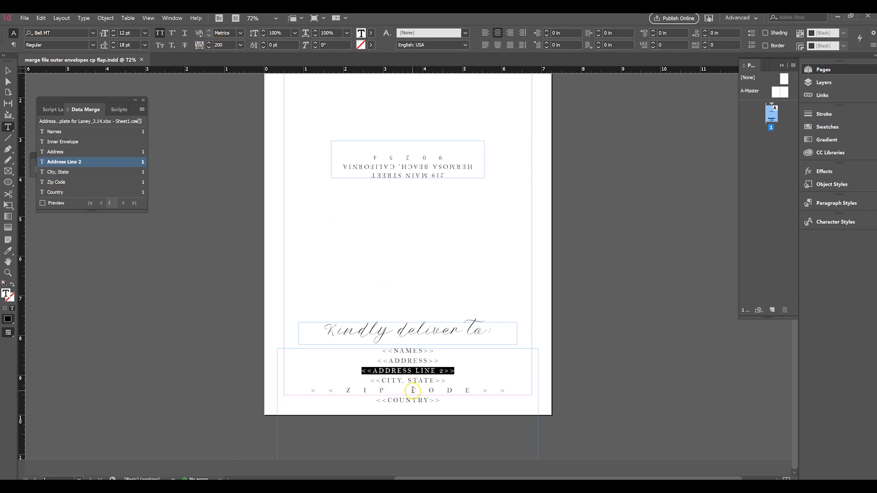
click(443, 403)
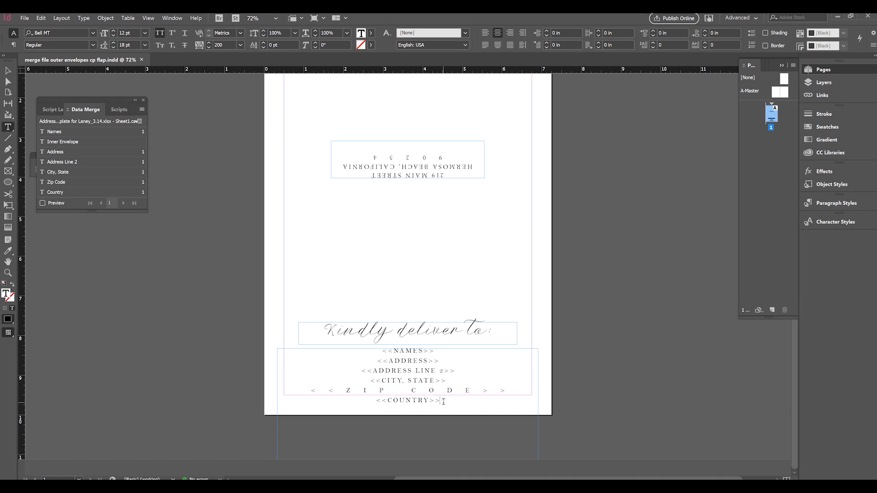
Step: Check the Create Merged Document options, including Remove Blank Lines for Empty Fields, and cancel without merging
click(141, 109)
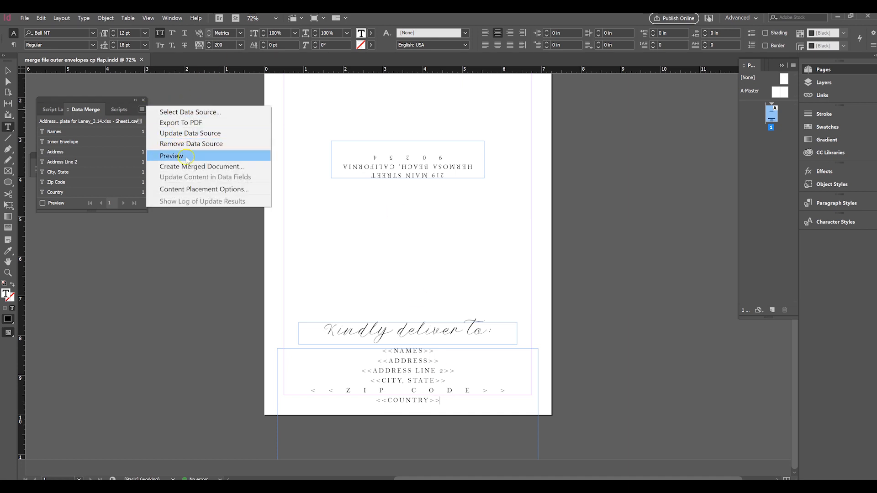
click(194, 166)
click(524, 140)
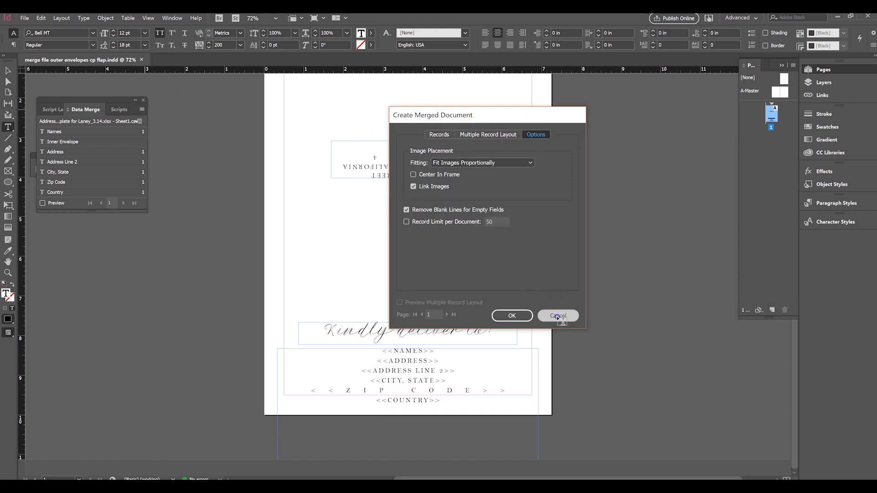
click(558, 316)
Step: Highlight the Country merge field on the last line of the delivery address block
drag(441, 401, 381, 403)
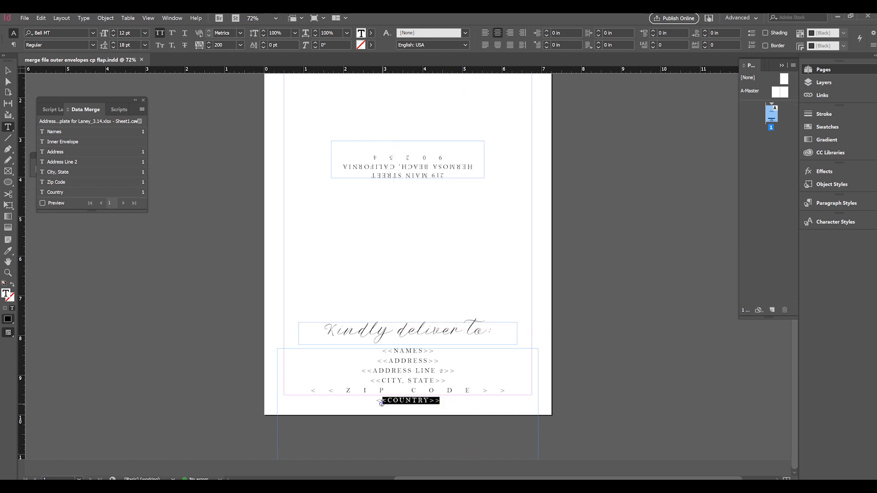
click(374, 404)
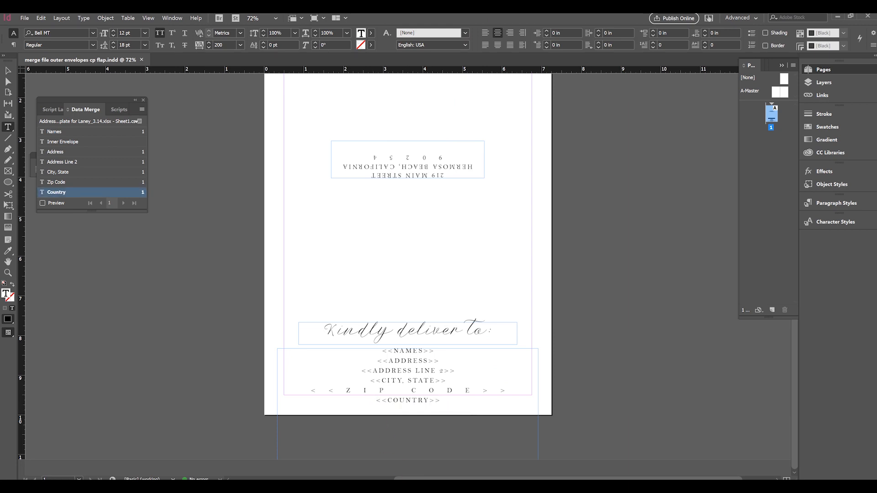
mouse_move(437, 486)
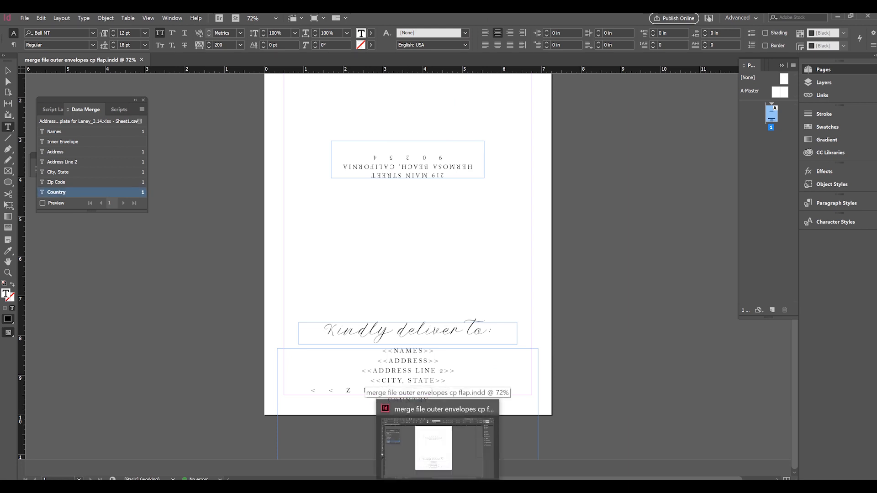
Step: Switch to the Address Template Tutorial spreadsheet and change the first guest's City, State entry to "Paris 048 HGI"
click(437, 487)
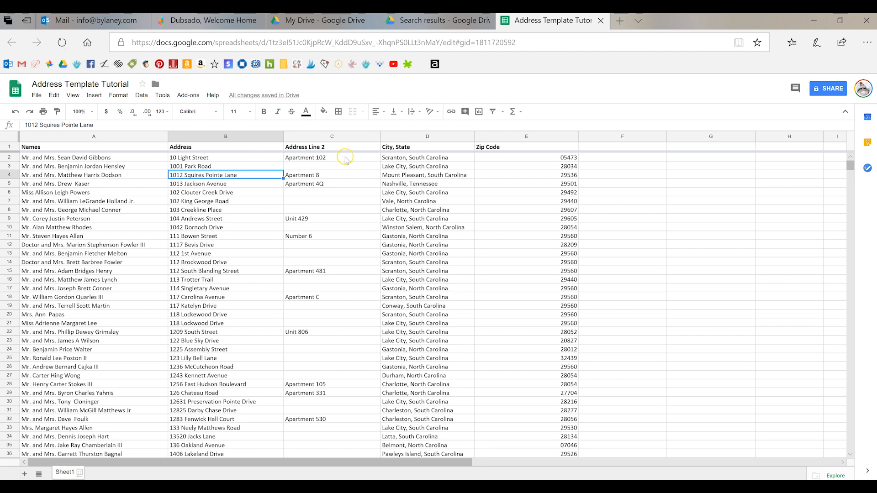
click(394, 158)
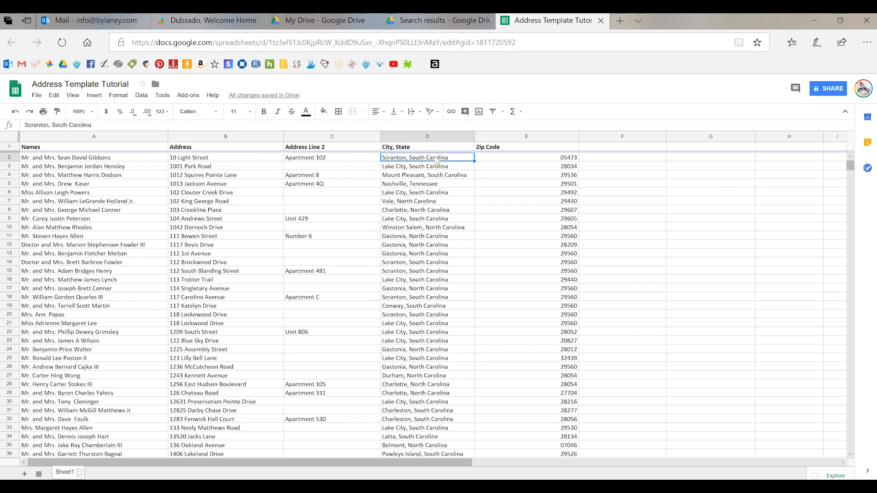
text(Paris)
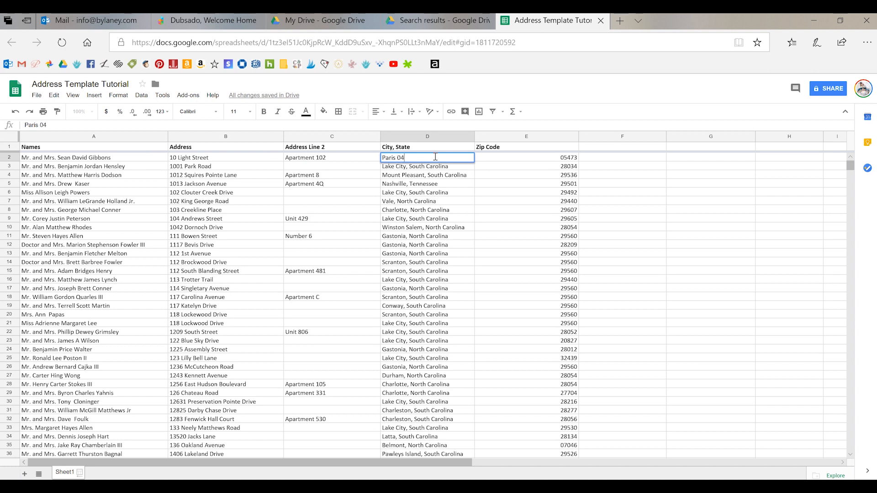
text(048 hg)
key(BackSpace)
key(BackSpace)
text(HGI)
key(Return)
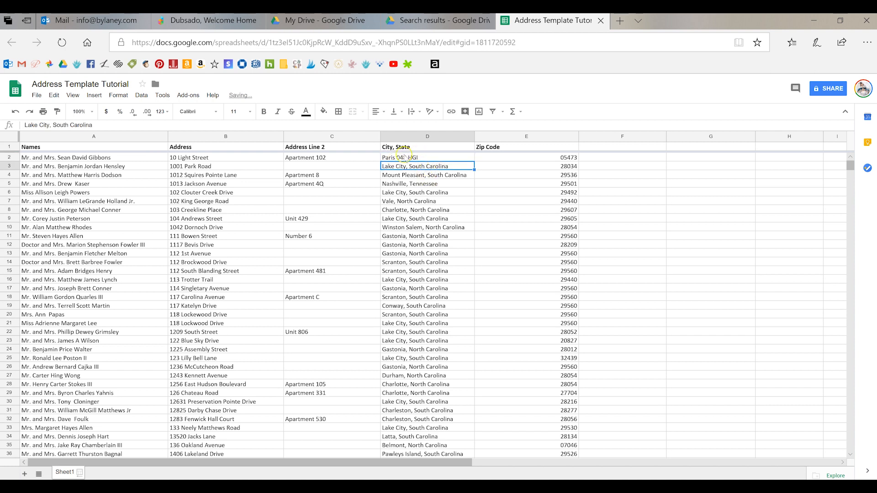
Step: Replace the first guest's Zip Code entry with "France" and check it alongside the City, State cell
click(479, 158)
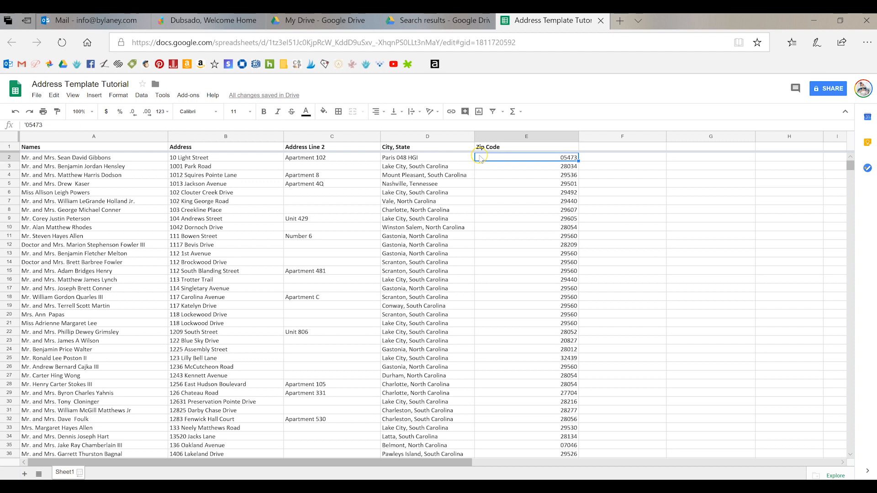
text(Fran)
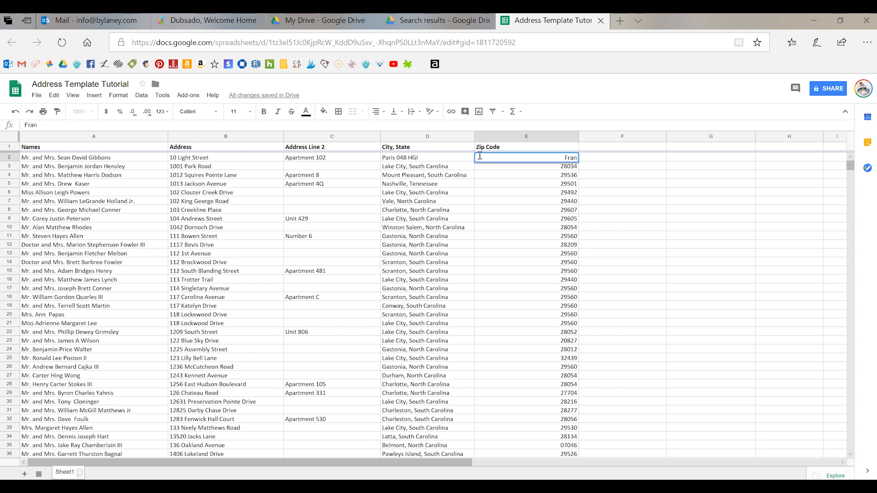
text(ce)
click(543, 179)
click(553, 158)
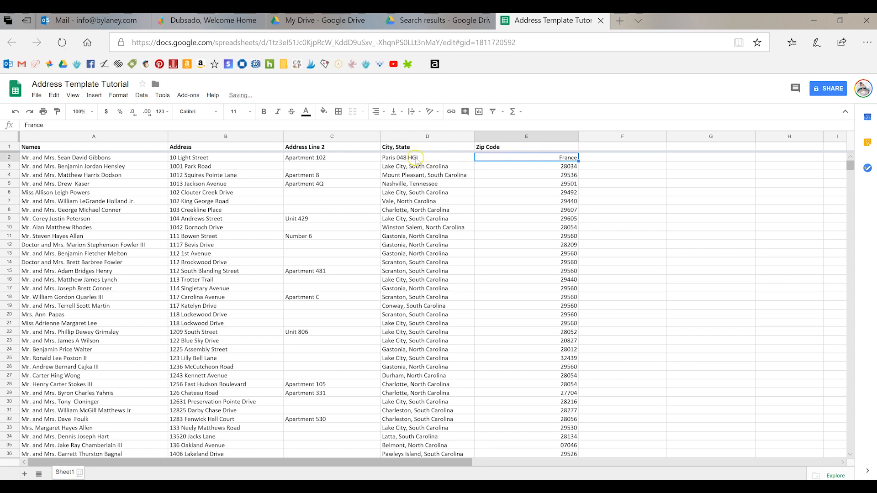
click(402, 158)
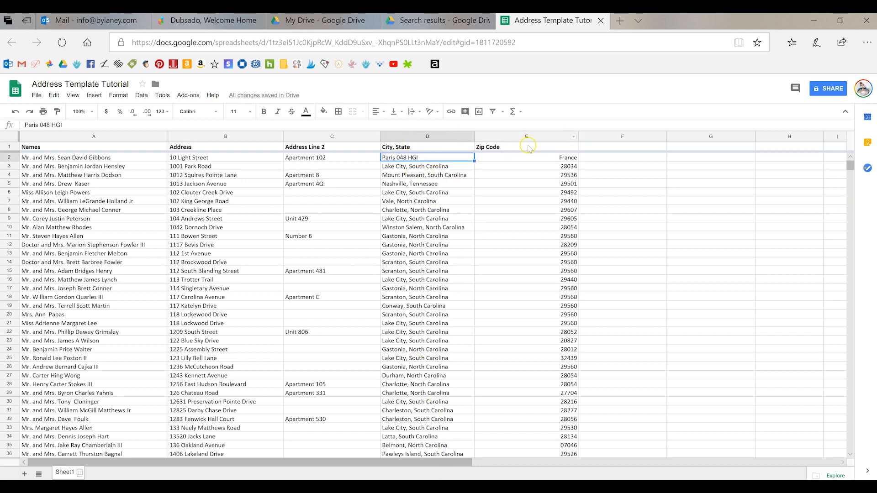
click(566, 157)
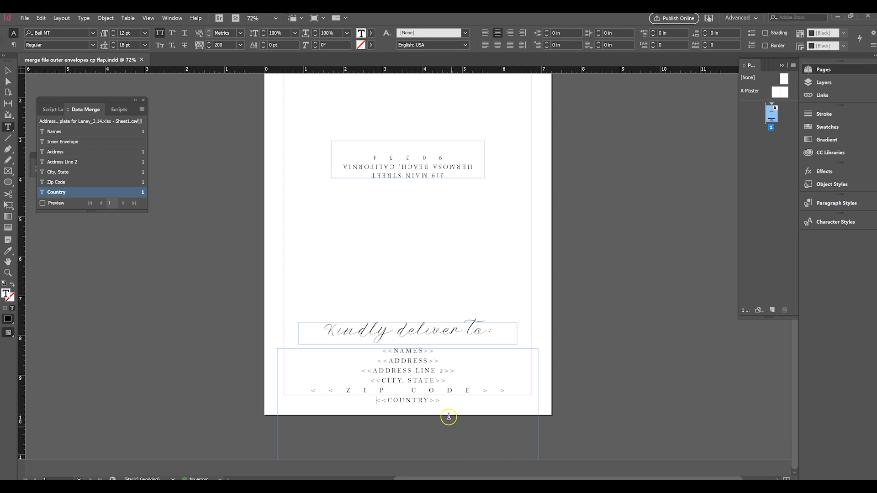
Step: Return to the envelope template in InDesign, review the Remove Blank Lines for Empty Fields merge option, and cancel without merging
drag(431, 404, 378, 361)
click(143, 110)
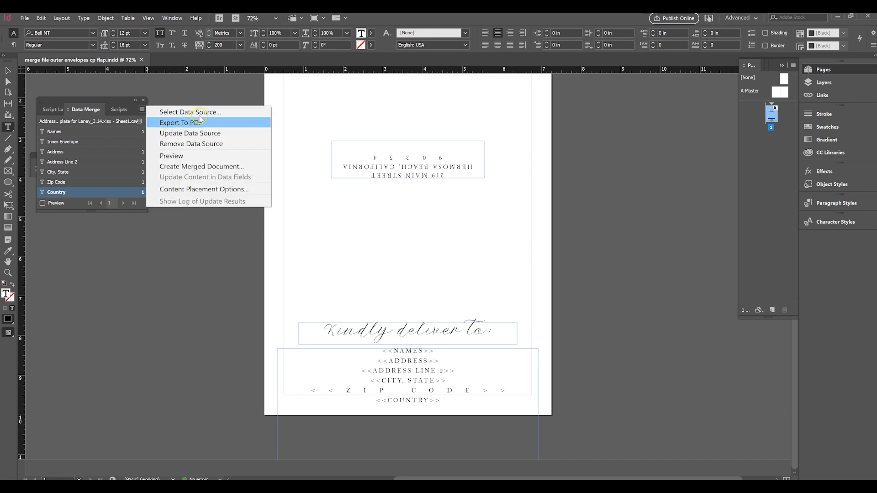
click(208, 167)
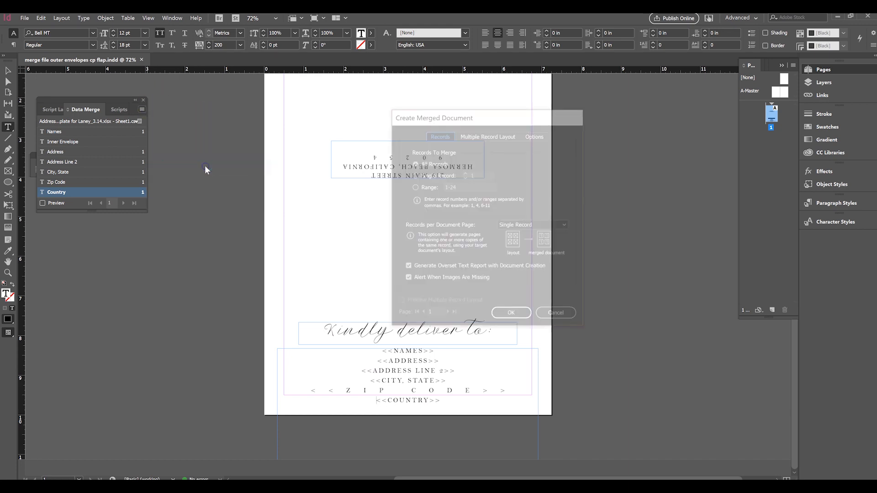
click(534, 134)
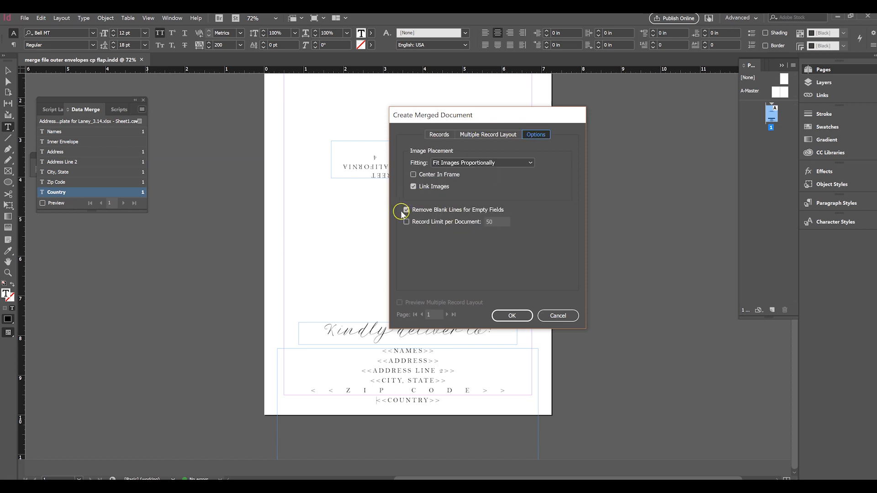
click(557, 319)
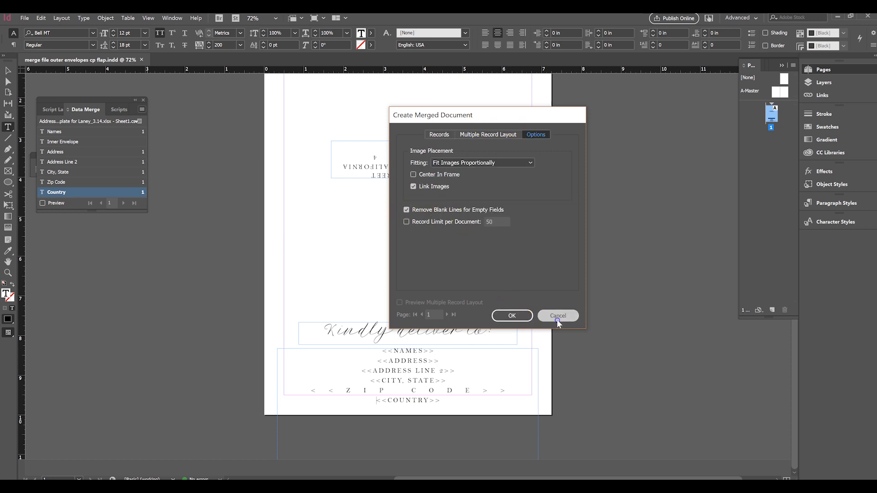
click(452, 401)
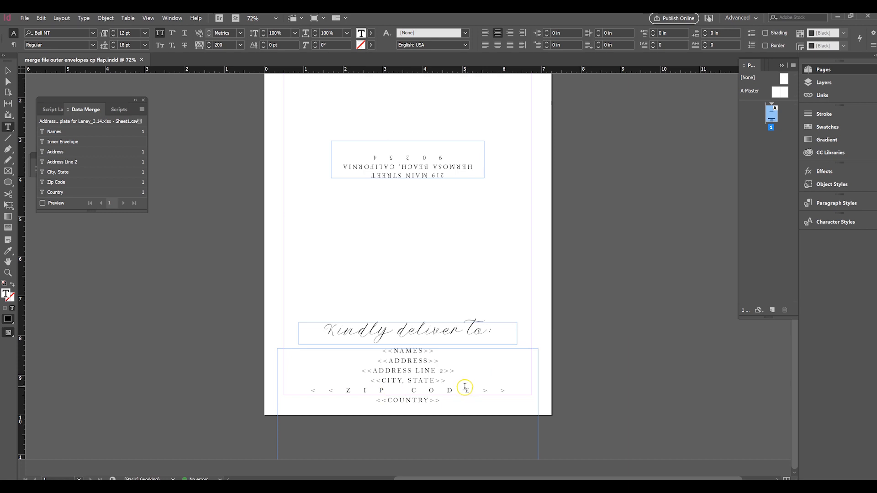
Step: Move the floral graphic from the pasteboard onto the envelope beside "Kindly deliver to:" and rotate it to 149°
click(8, 71)
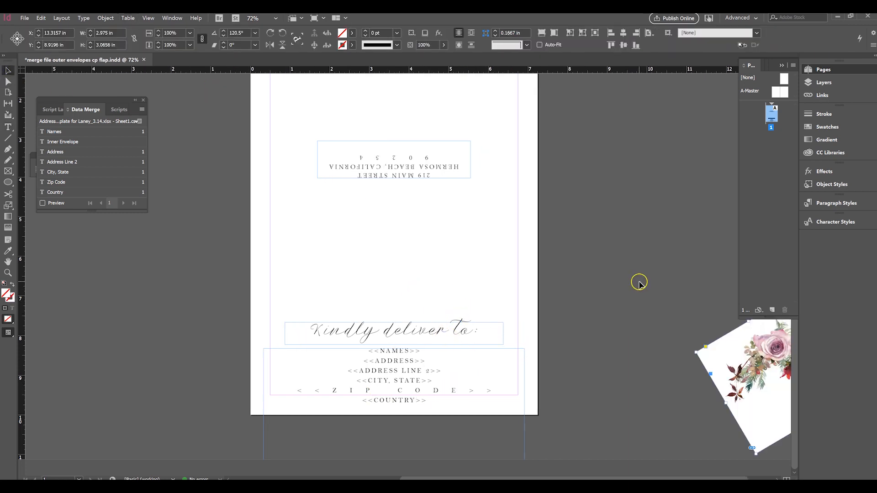
drag(639, 282, 305, 289)
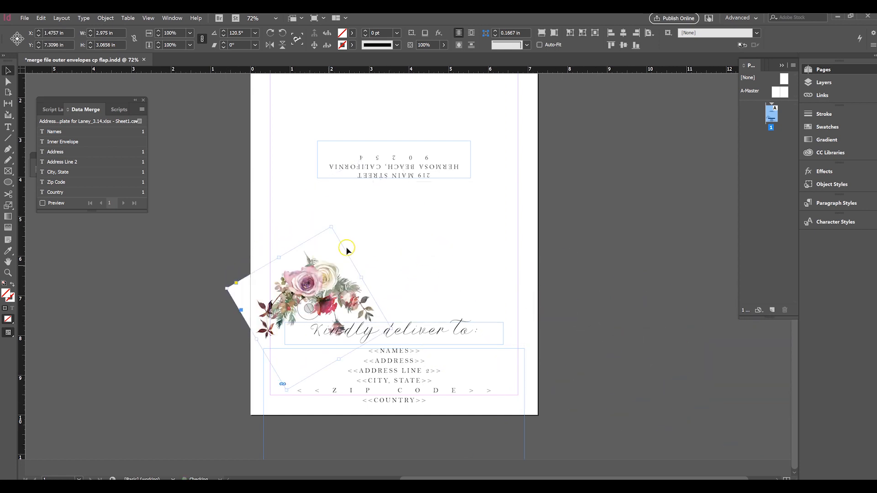
drag(335, 221, 286, 219)
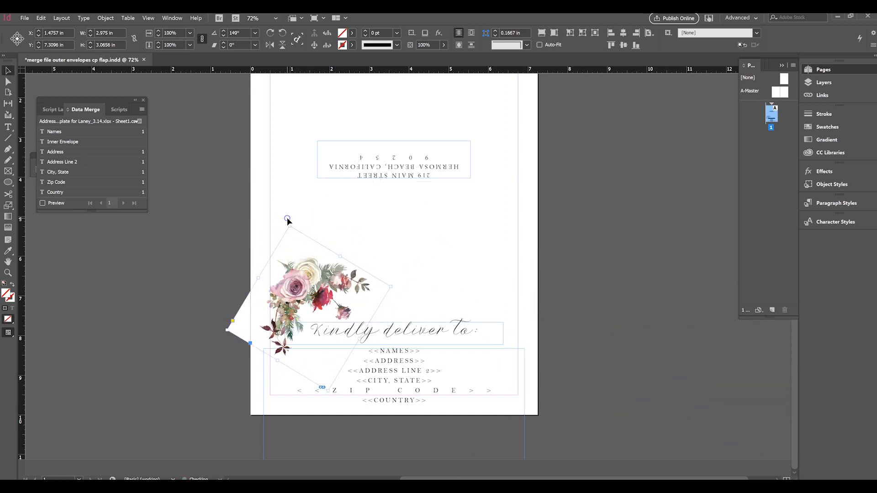
click(601, 256)
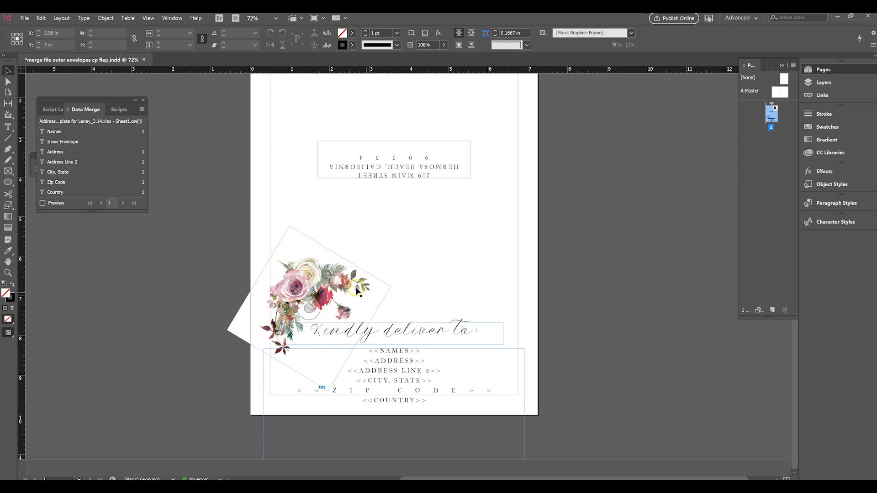
Step: Create a merged document from all records with a single record per page, and dismiss the overset text report
click(143, 110)
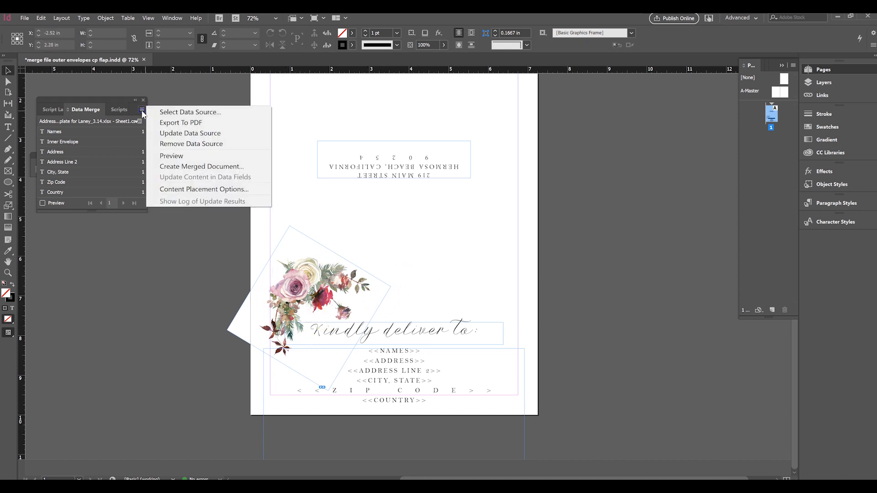
click(178, 165)
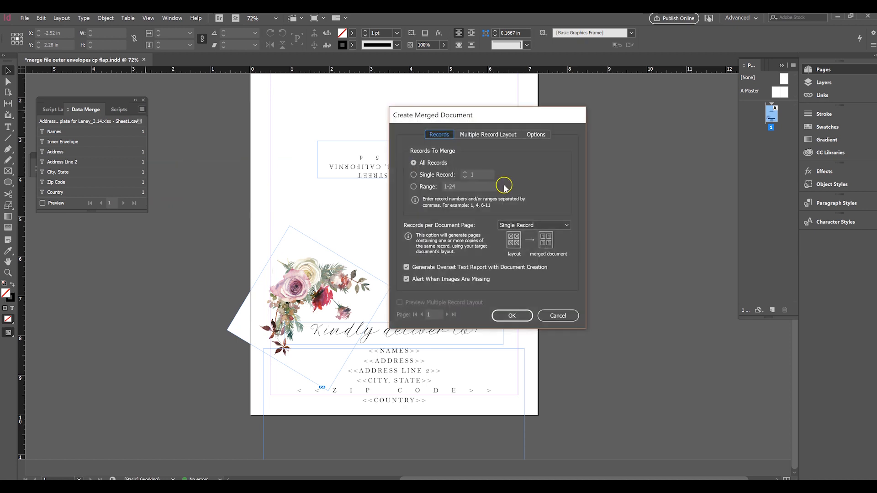
click(511, 315)
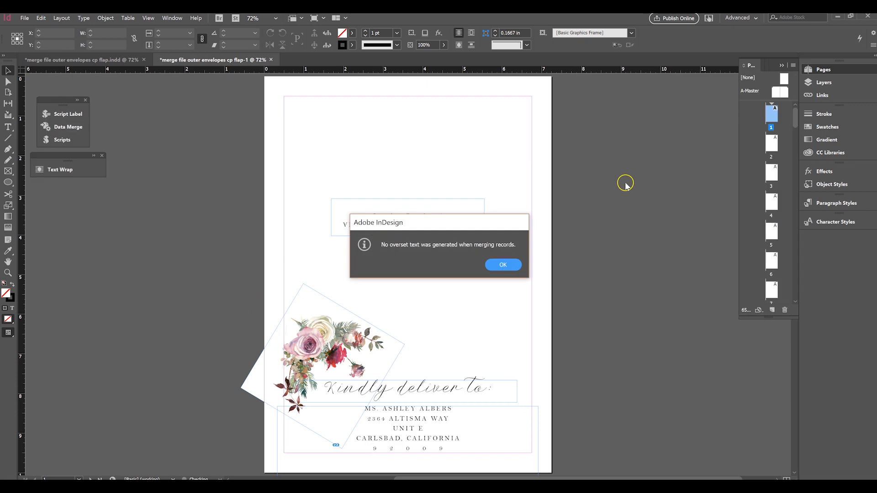
click(503, 264)
Step: Examine the first few merged envelopes for the floral graphic, heading and each guest's delivery address
scroll(587, 220, down, 15)
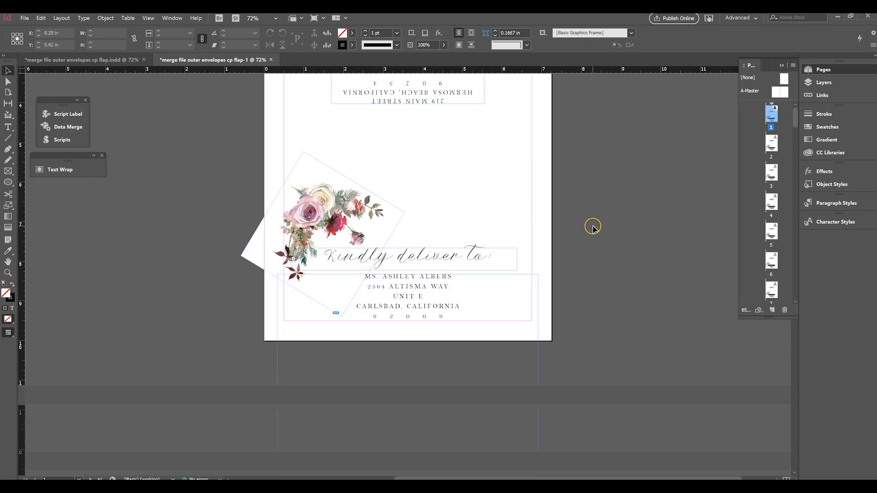
scroll(593, 226, down, 15)
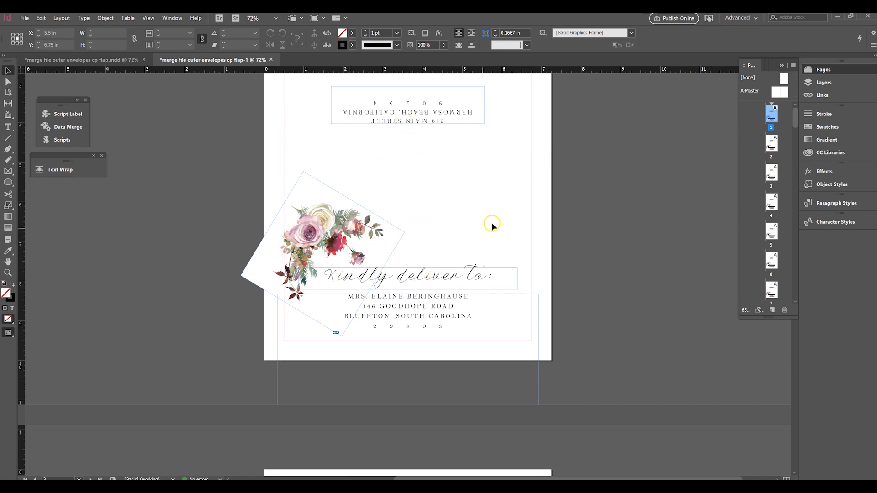
scroll(535, 210, down, 10)
scroll(536, 208, down, 6)
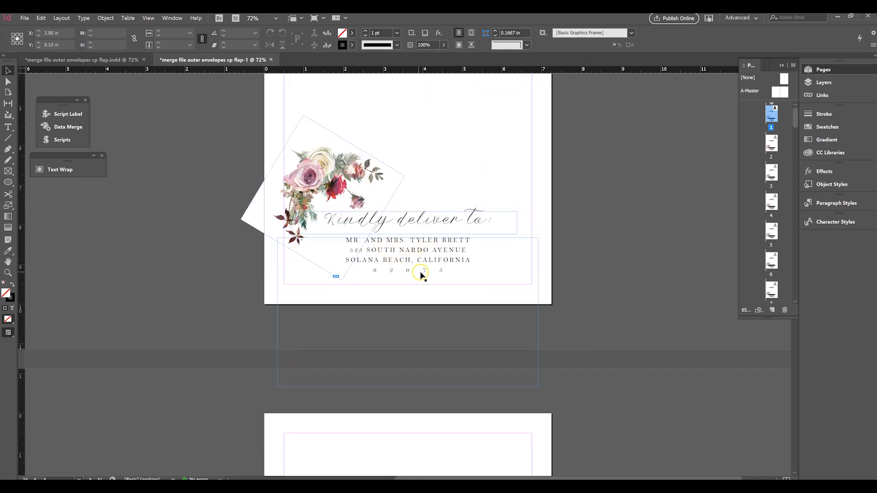
scroll(431, 270, up, 15)
scroll(461, 260, up, 17)
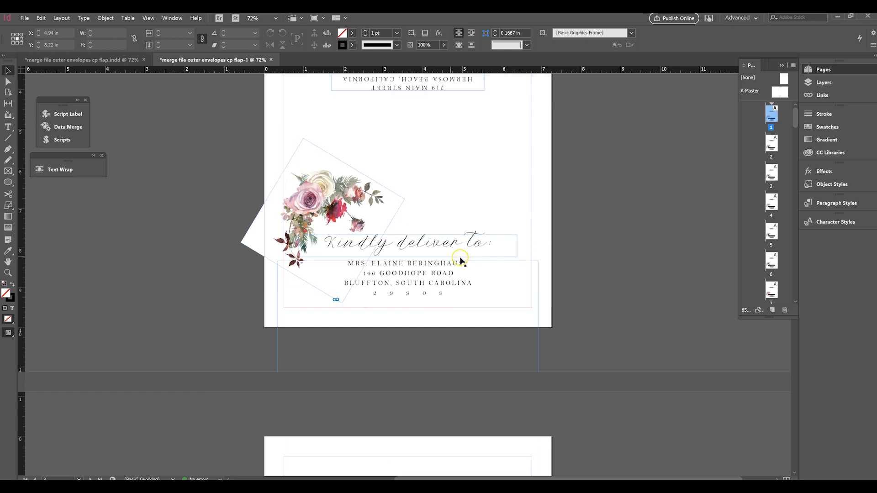
Step: Compare the first envelope's address block, which includes a unit line, with the second envelope's, selecting the first envelope's address frame
scroll(491, 290, up, 16)
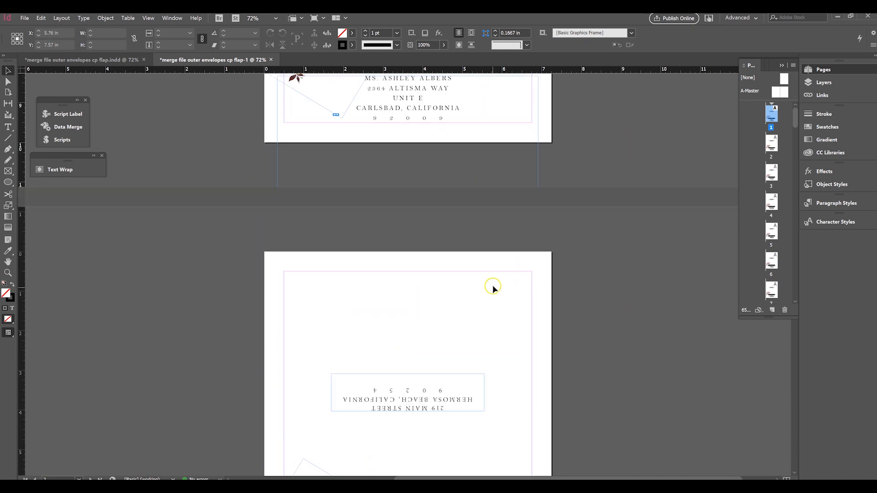
scroll(432, 251, up, 8)
scroll(434, 253, down, 6)
scroll(436, 253, up, 2)
scroll(443, 257, down, 4)
mouse_move(429, 288)
mouse_down()
mouse_move(400, 290)
mouse_move(425, 289)
mouse_up()
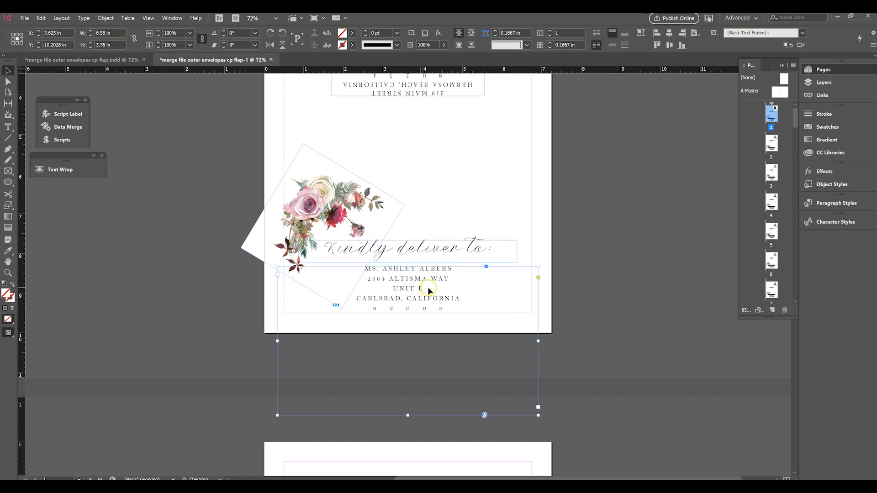
scroll(454, 286, down, 10)
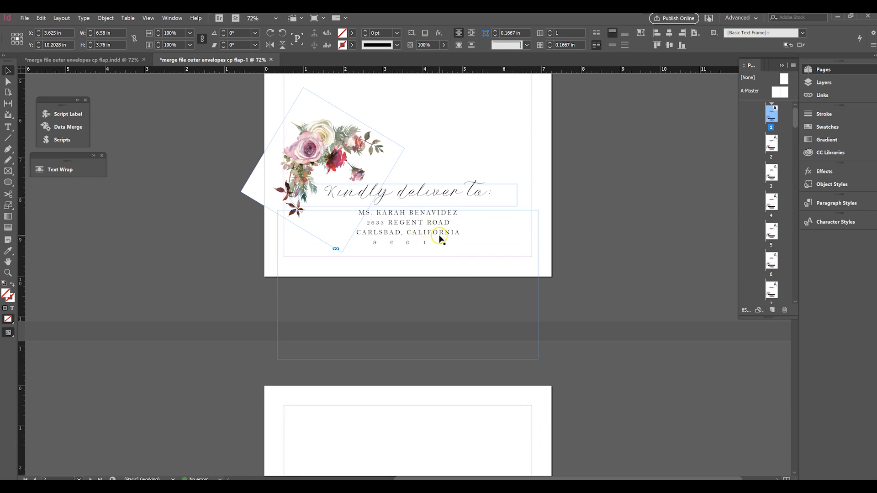
scroll(440, 238, up, 10)
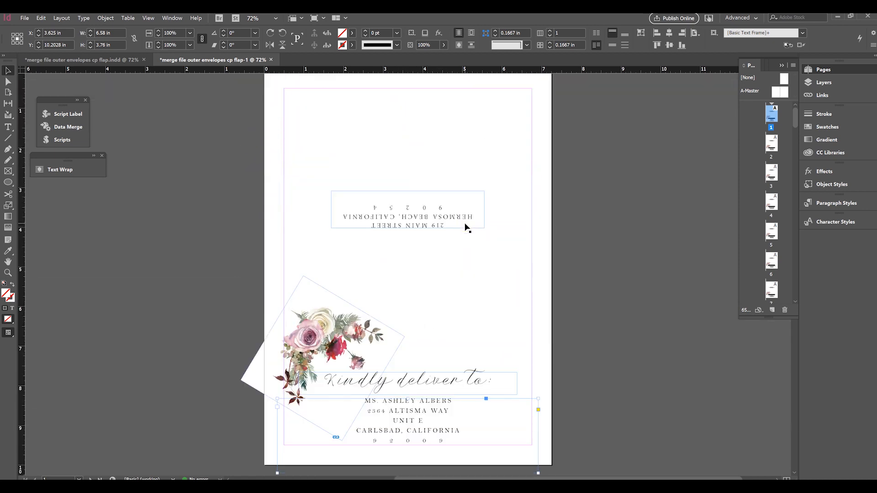
Step: Close the merged document without saving and delete the floral graphic from the envelope template
click(271, 60)
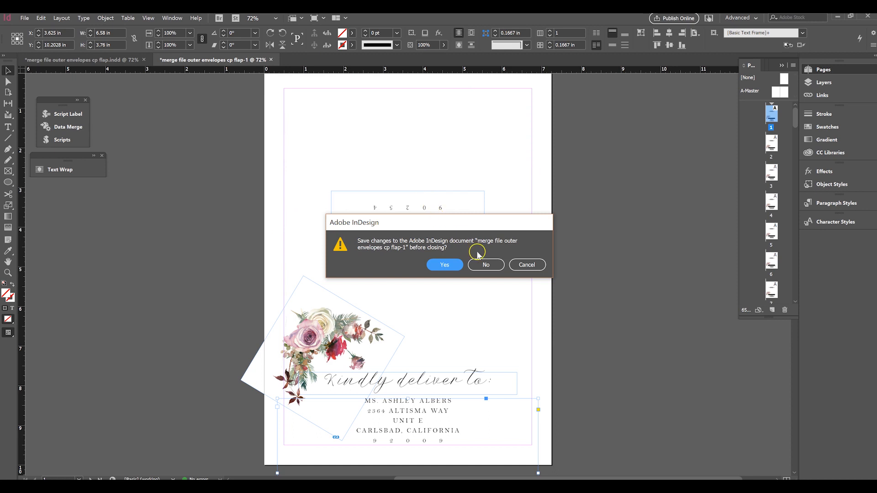
click(485, 265)
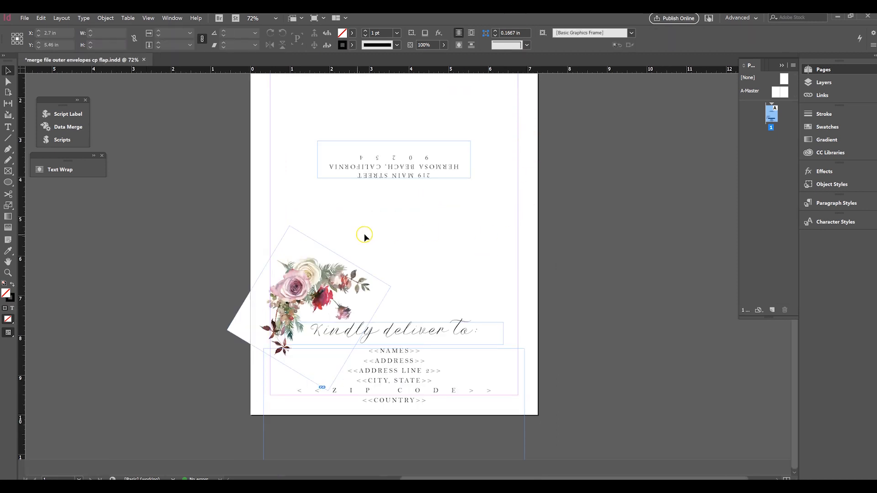
click(349, 270)
key(Delete)
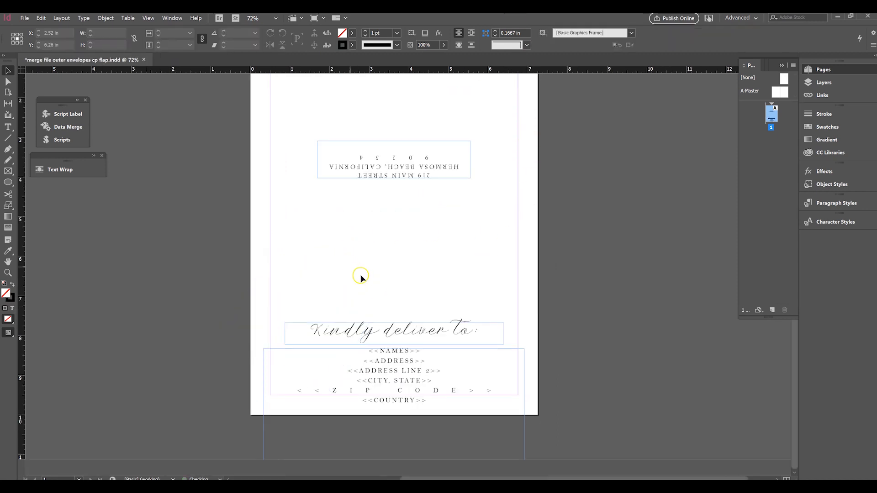
Step: Replace the "Kindly deliver to:" text with the Names merge field, keeping the script heading font
double_click(396, 336)
key(ctrl+a)
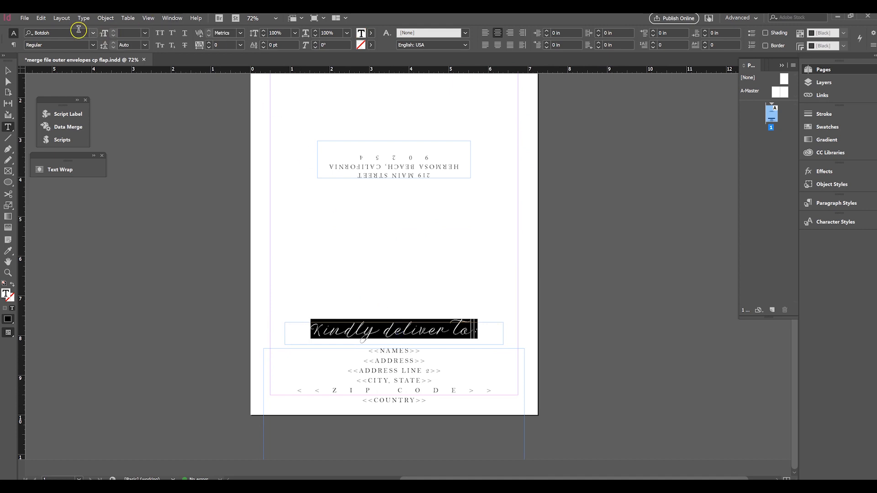
click(73, 128)
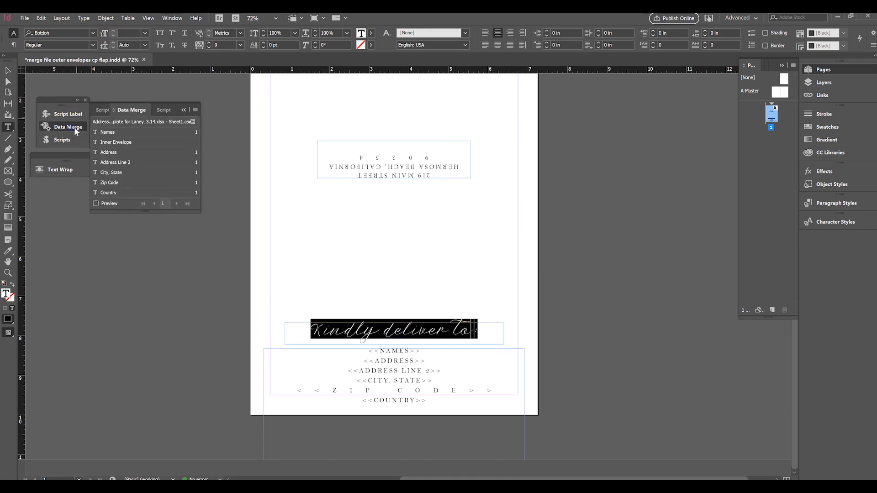
click(133, 132)
click(387, 340)
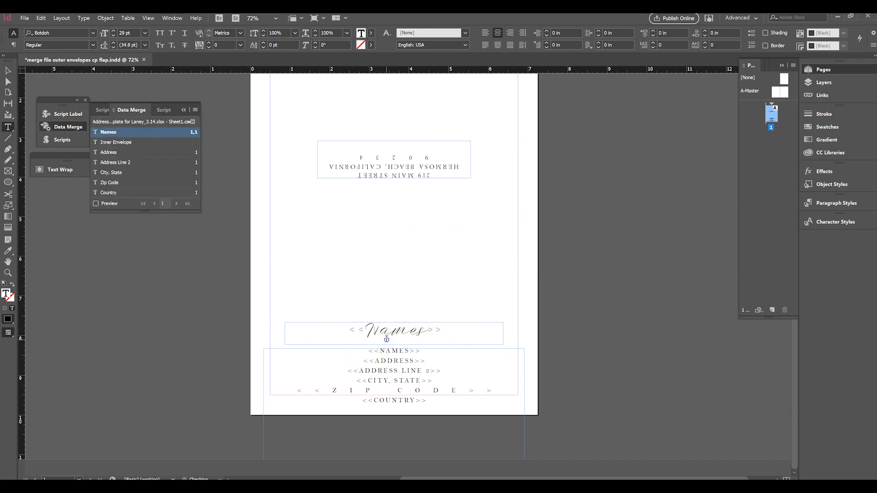
Step: Delete the Names field from the address block, merge all records into a new document and close the overset text report
triple_click(364, 352)
key(BackSpace)
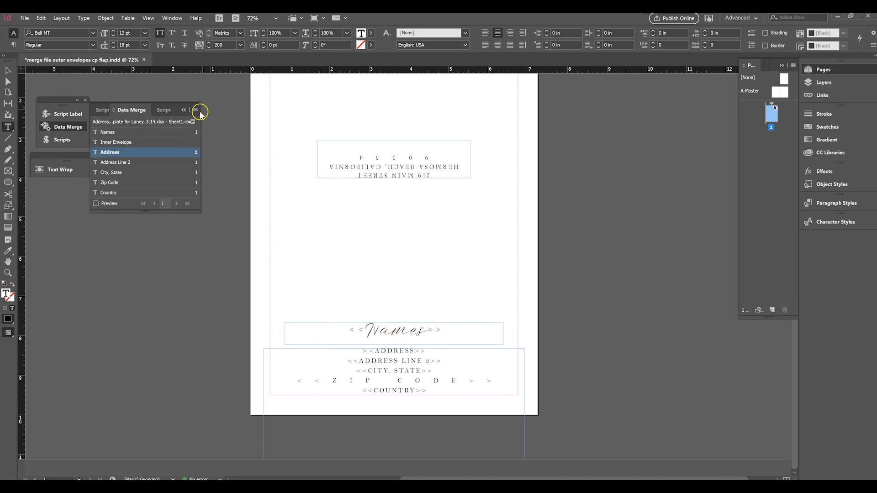
click(196, 110)
click(243, 166)
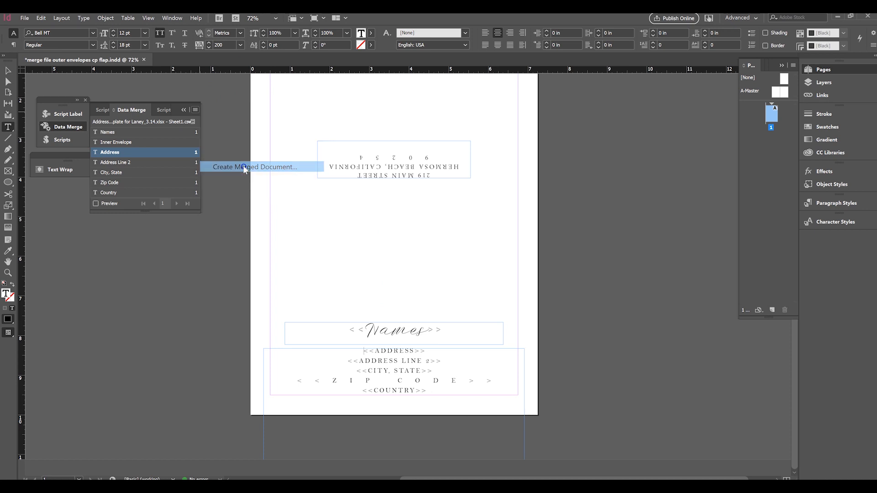
click(511, 315)
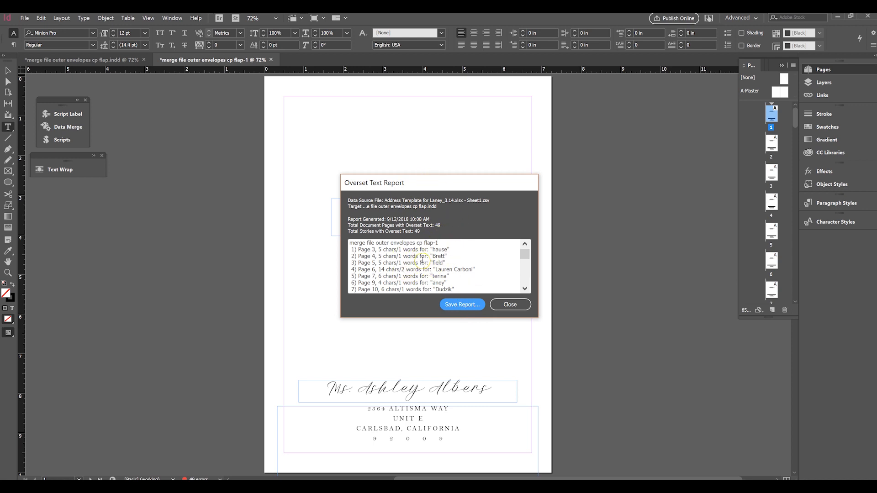
click(510, 304)
Step: Examine the first three merged envelopes for the script guest name above the address lines and for names that are cut off
scroll(554, 218, down, 3)
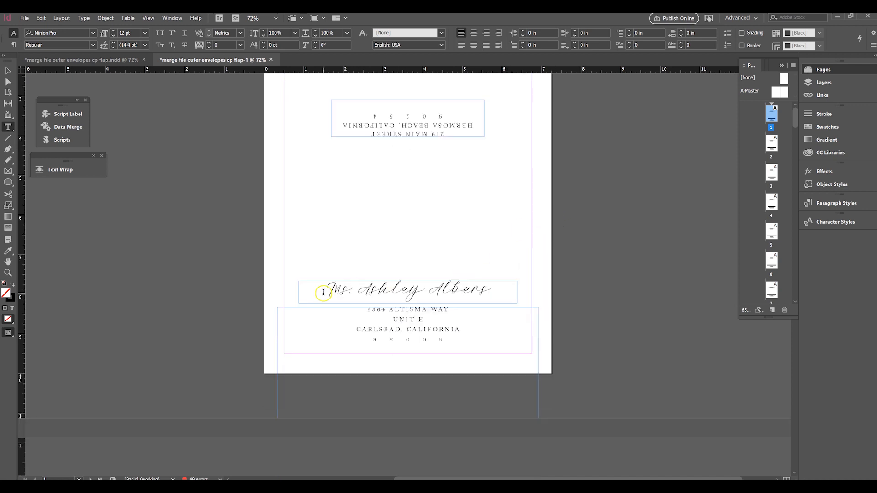
drag(319, 290, 501, 291)
click(504, 291)
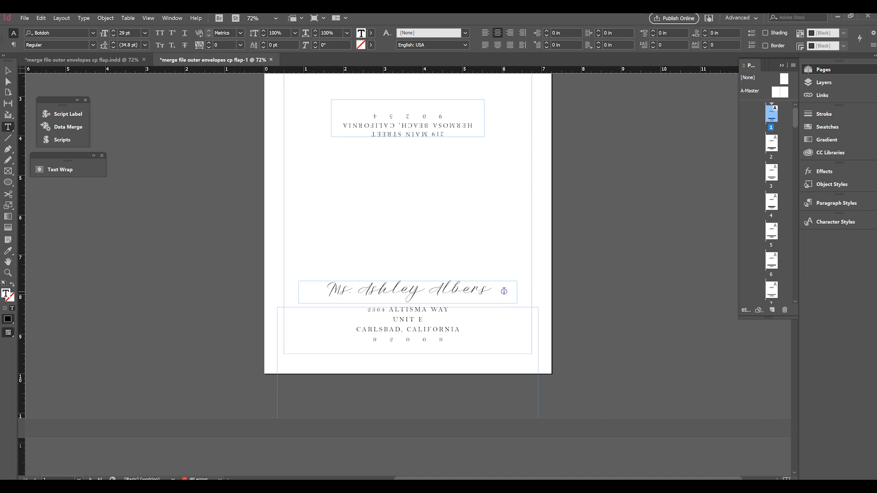
drag(370, 313, 453, 345)
click(446, 344)
scroll(555, 287, down, 10)
scroll(551, 273, down, 4)
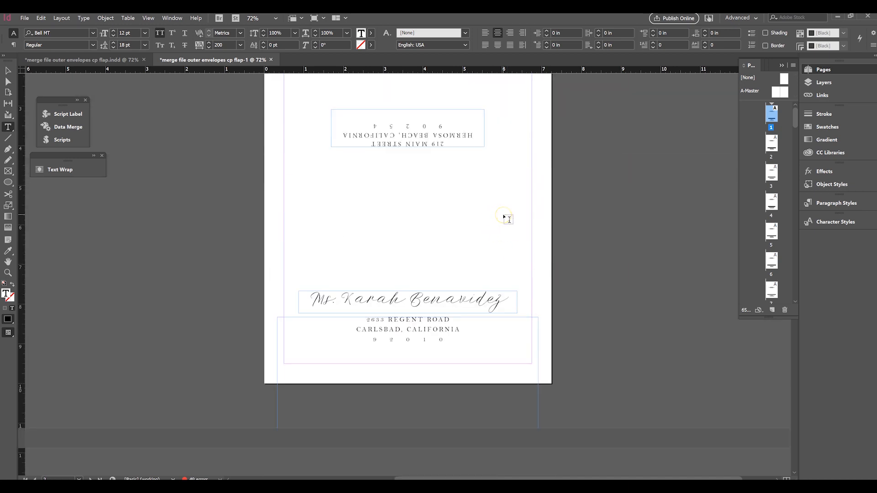
scroll(504, 217, down, 10)
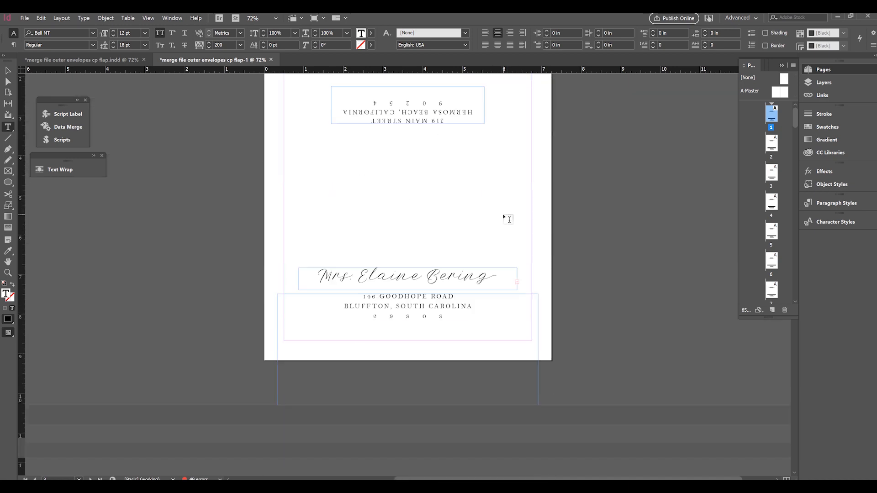
Step: Widen the guest name frame on the third envelope on both sides to 6.58 in, matching the address frame below it
click(443, 275)
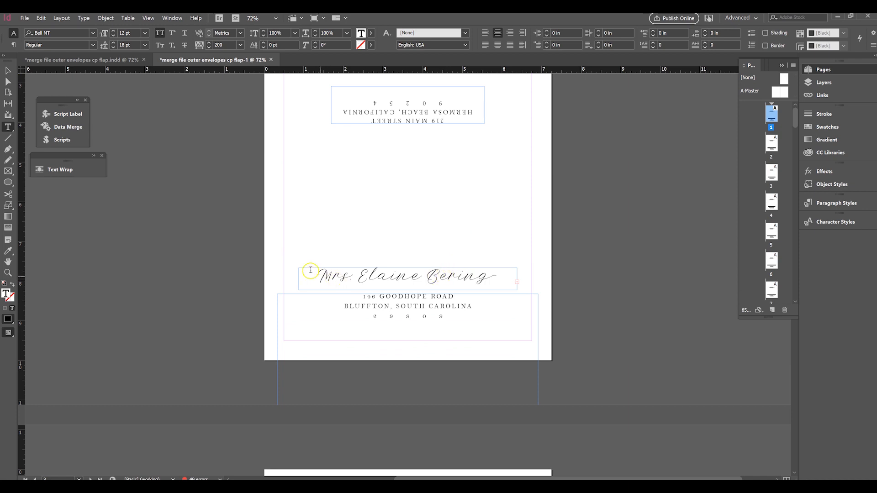
click(8, 71)
click(370, 274)
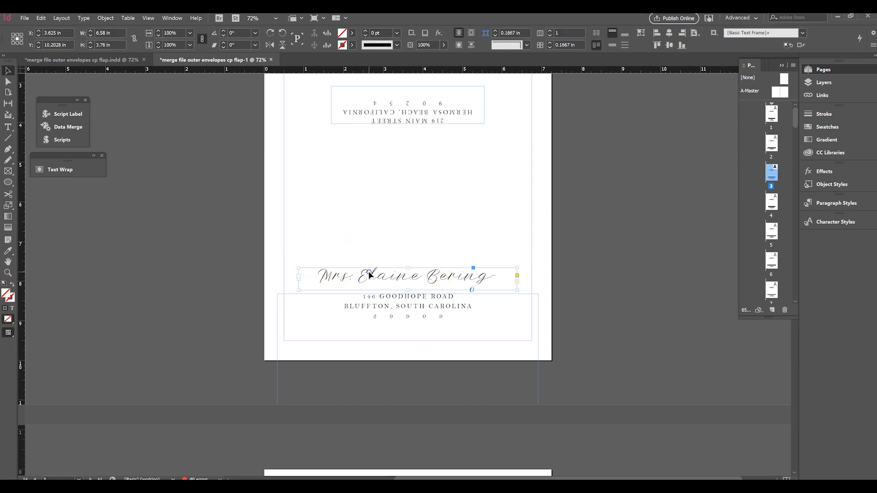
click(490, 275)
drag(298, 279, 278, 281)
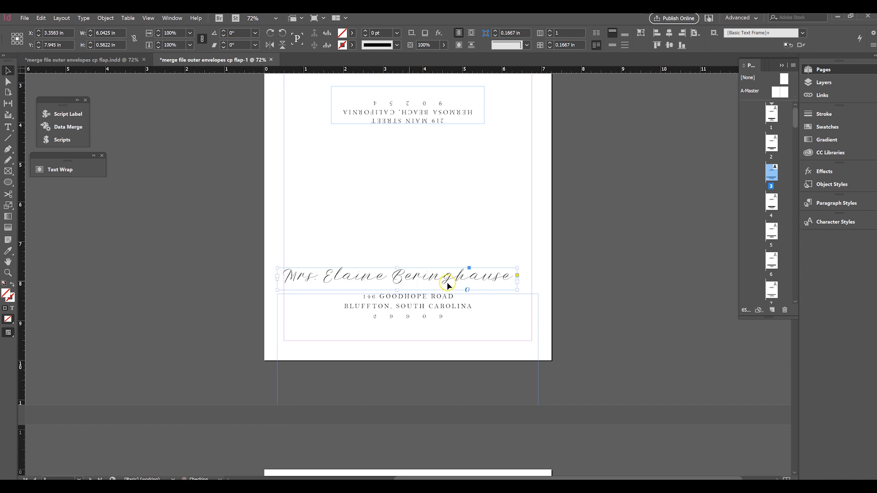
drag(516, 277, 537, 279)
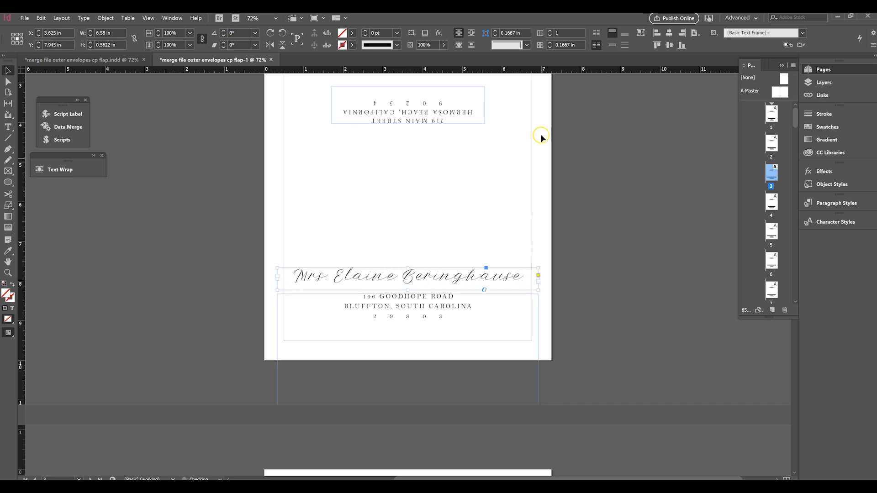
Step: Reduce the guest name on the third envelope to 26 pt and compare it with the neighbouring envelope
click(452, 286)
triple_click(452, 274)
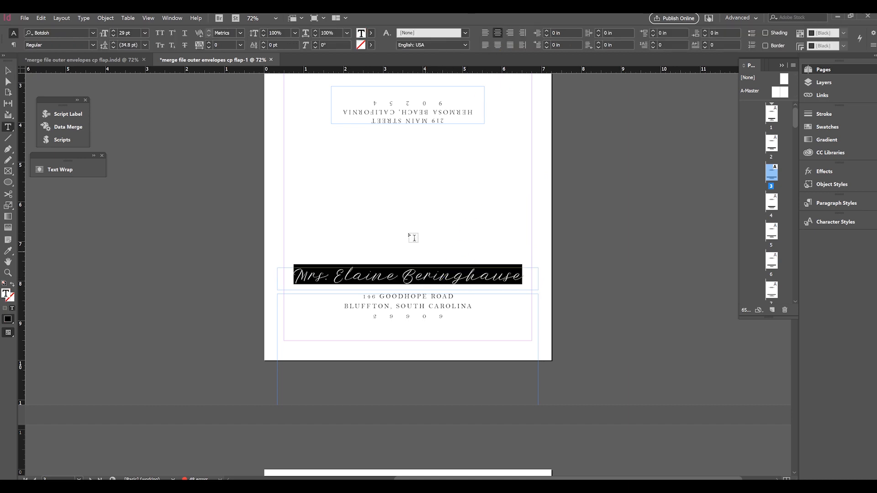
click(114, 36)
click(114, 35)
click(114, 36)
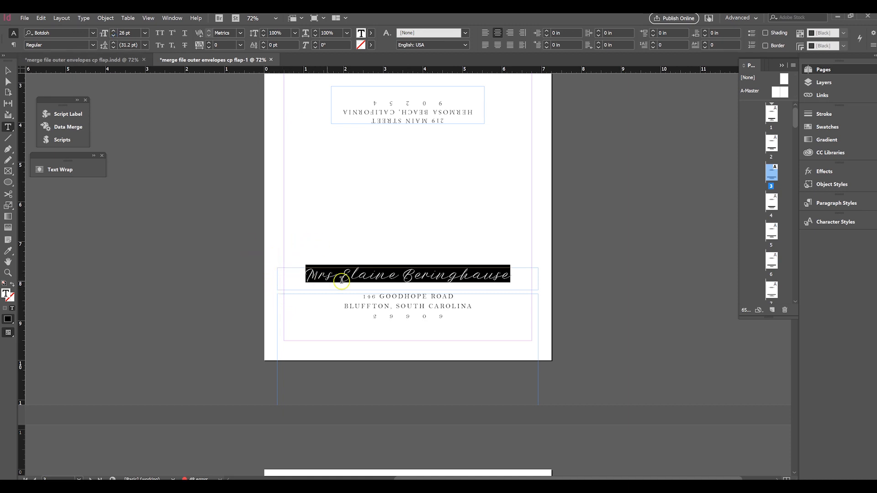
click(448, 273)
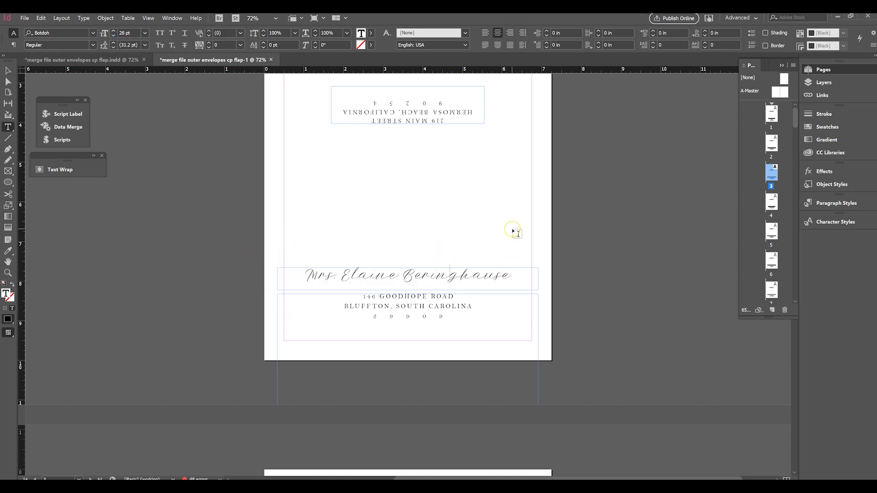
scroll(513, 234, down, 10)
scroll(512, 233, up, 10)
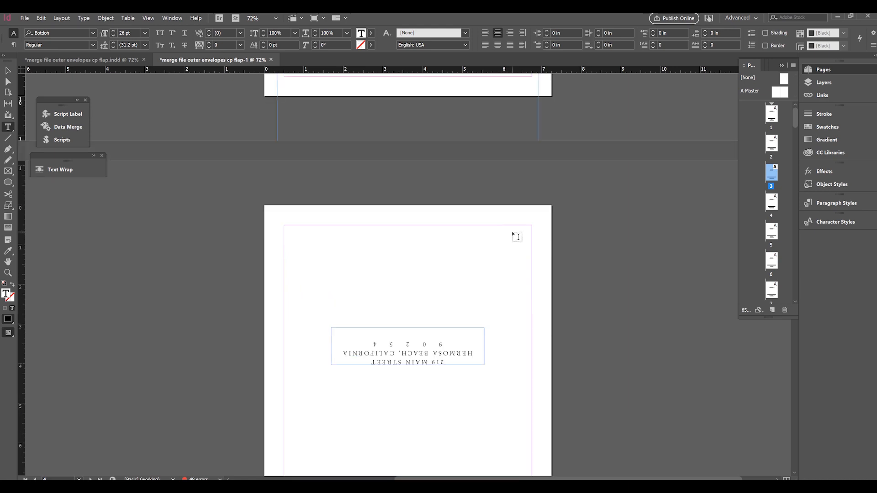
scroll(515, 235, down, 6)
scroll(514, 235, up, 6)
click(442, 243)
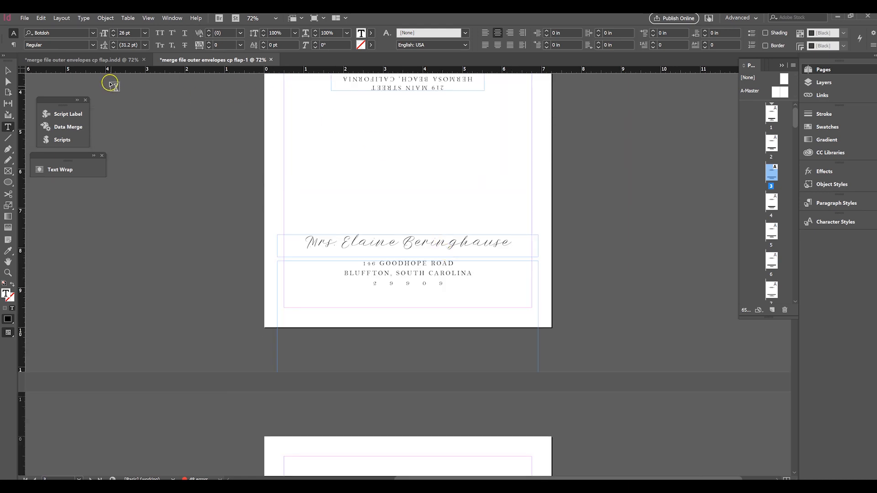
Step: Close the merged document without saving and widen the template's Names frame on both sides to 6.58 in
click(271, 60)
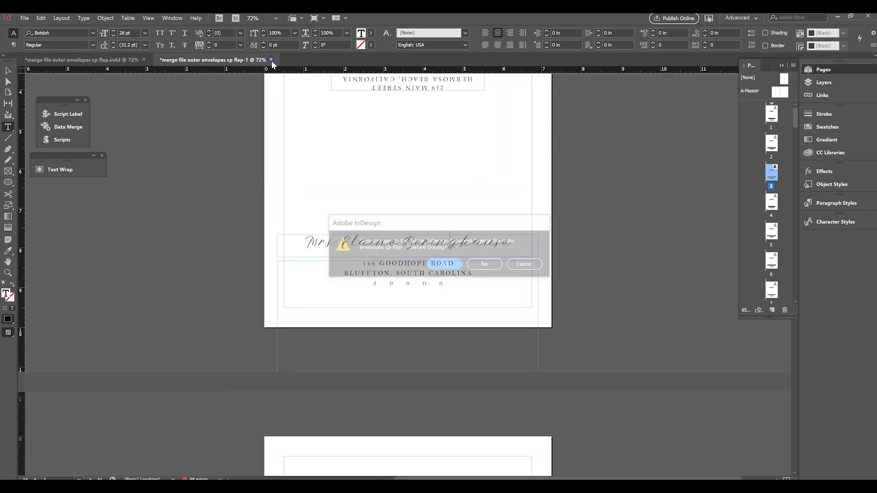
click(483, 262)
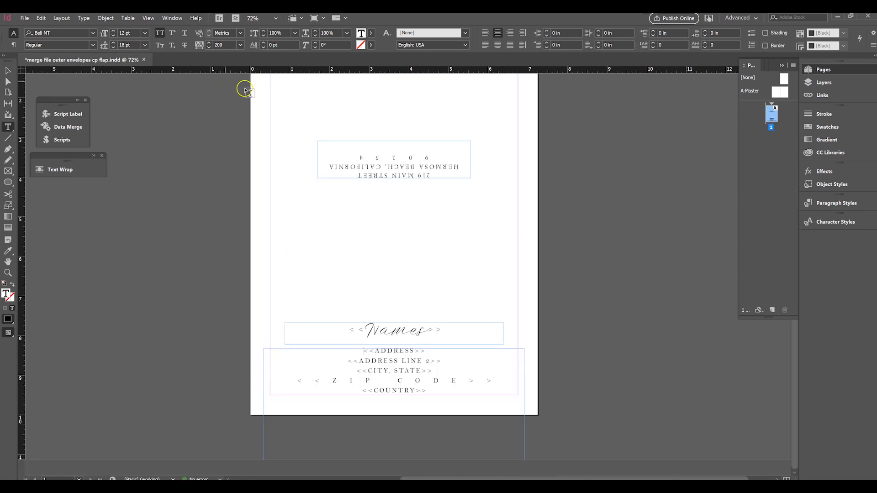
click(8, 70)
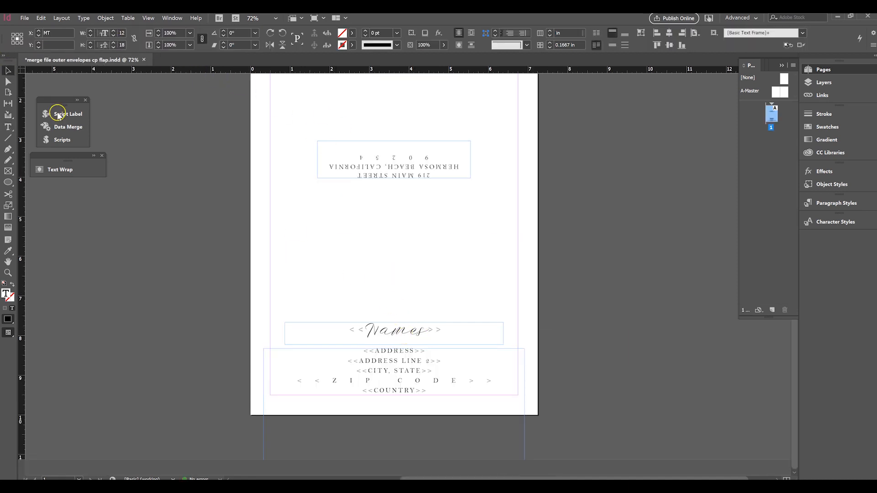
click(356, 329)
drag(285, 334, 263, 335)
Step: Merge all records, one per page, into a new document and review the overset text report through its last entries
click(68, 126)
click(195, 110)
click(255, 165)
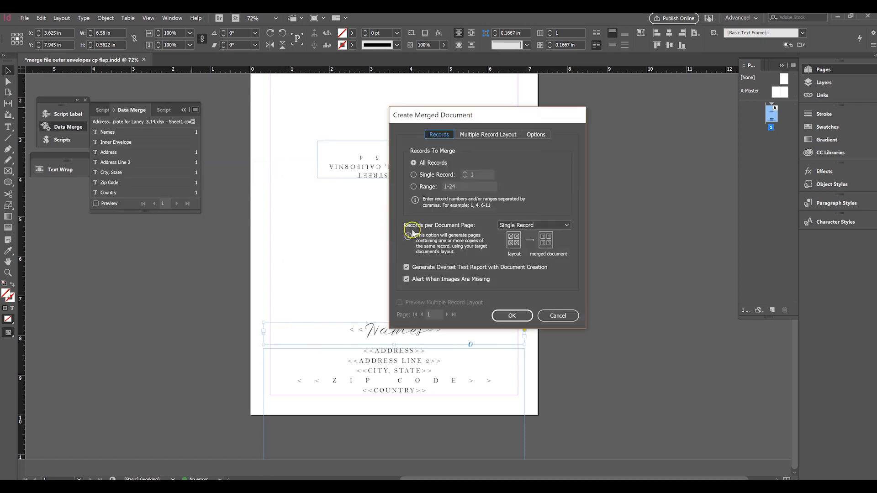
click(511, 315)
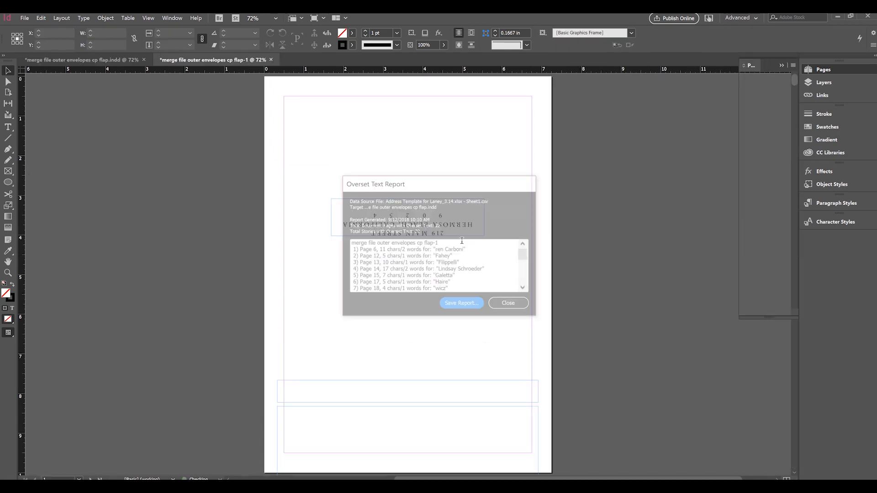
scroll(468, 268, down, 5)
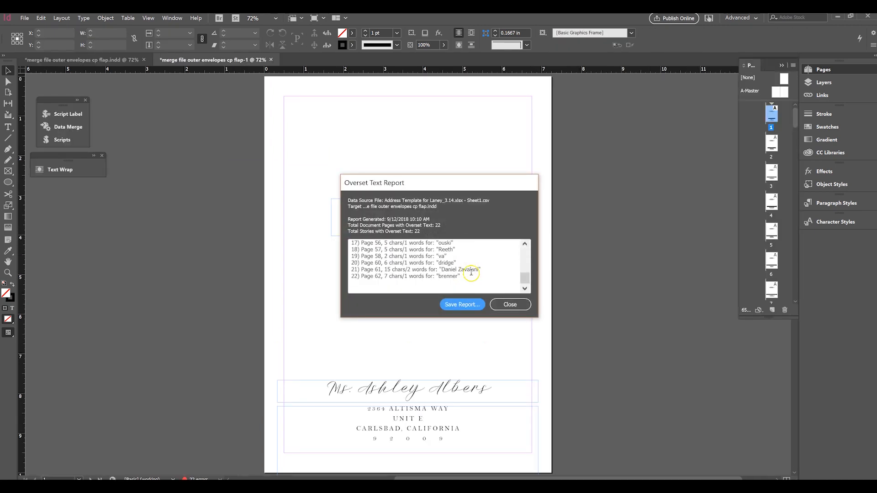
click(510, 304)
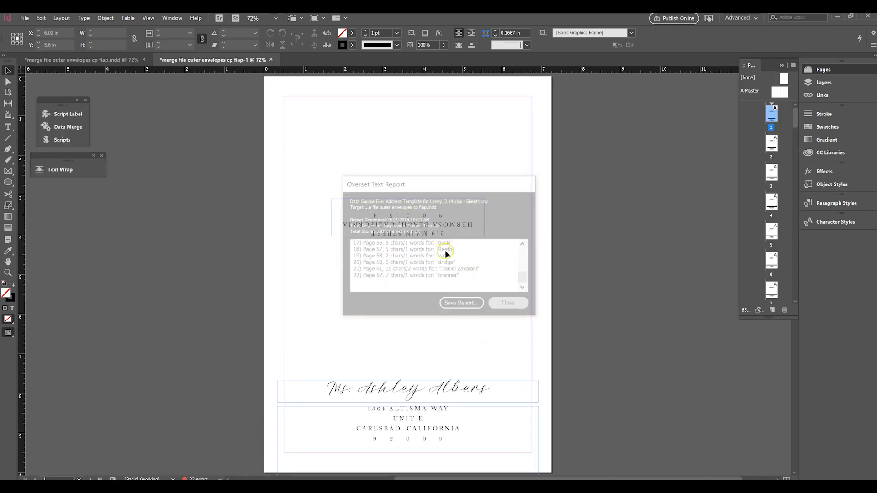
Step: Close the merged document without saving and set the template's Names field to 27 pt
click(271, 60)
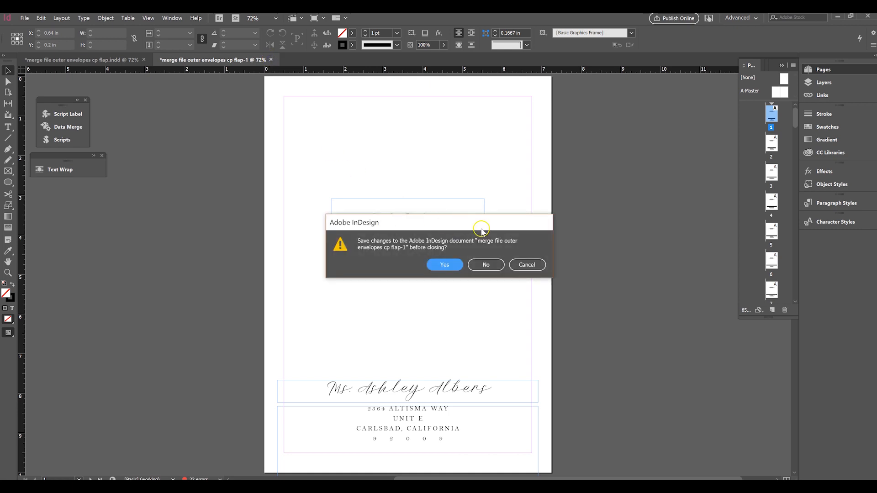
click(487, 262)
triple_click(404, 332)
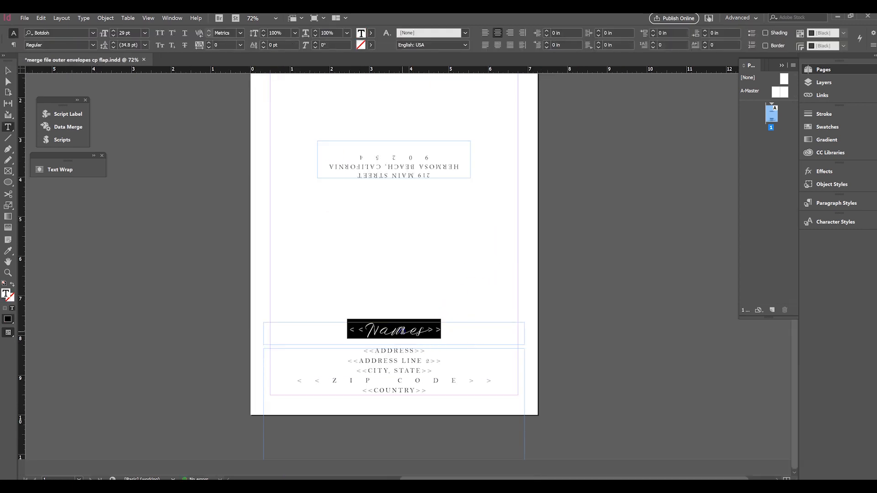
click(111, 36)
click(111, 36)
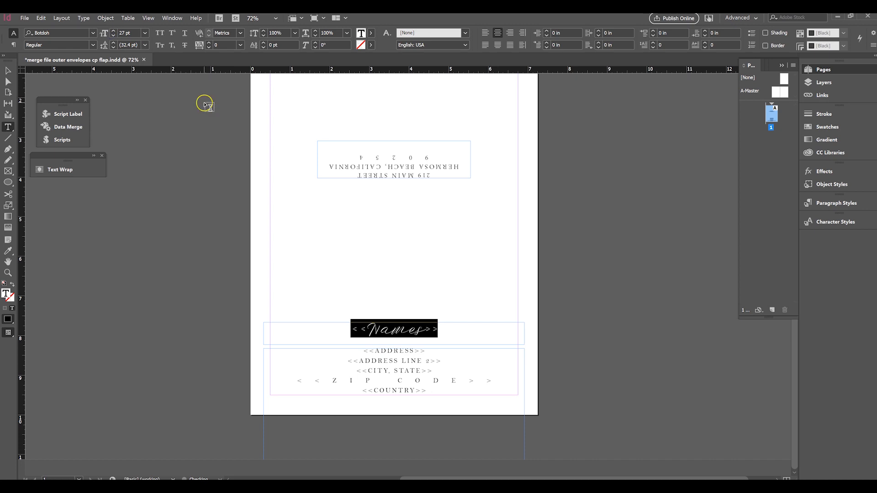
Step: Create a merged document from all records with the smaller Names text, then read and close the overset text report
click(84, 126)
click(195, 110)
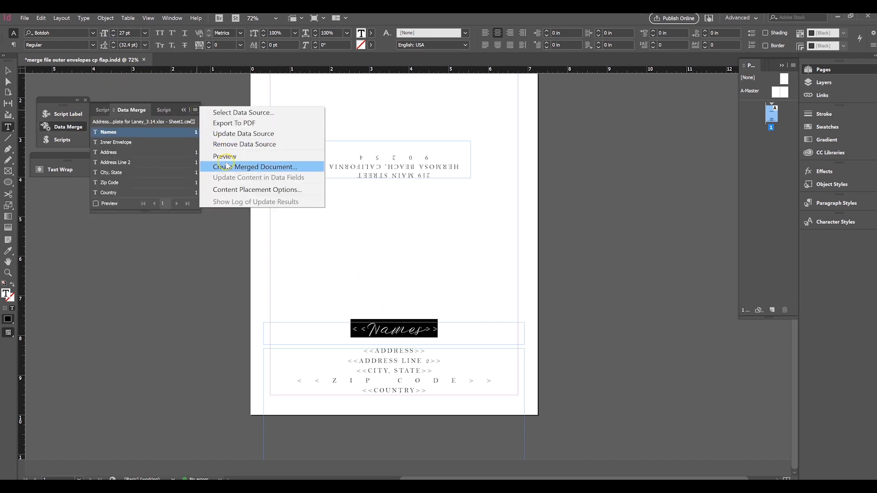
click(230, 167)
click(519, 315)
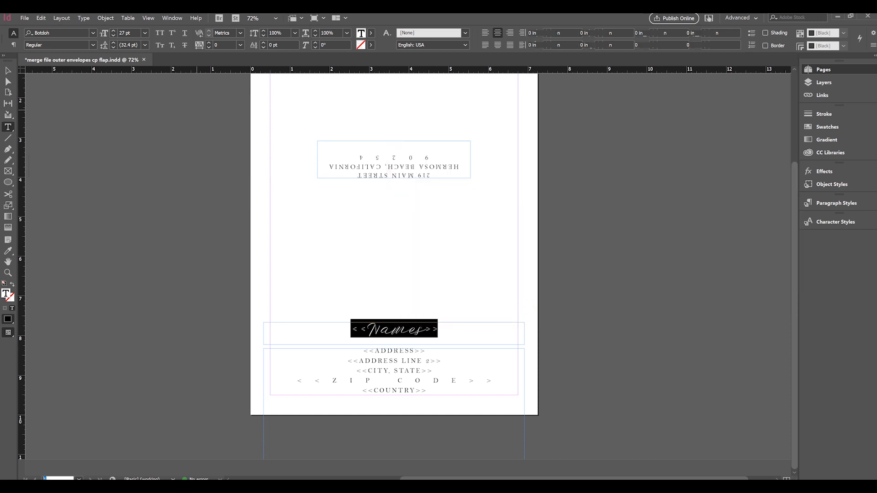
scroll(483, 268, down, 3)
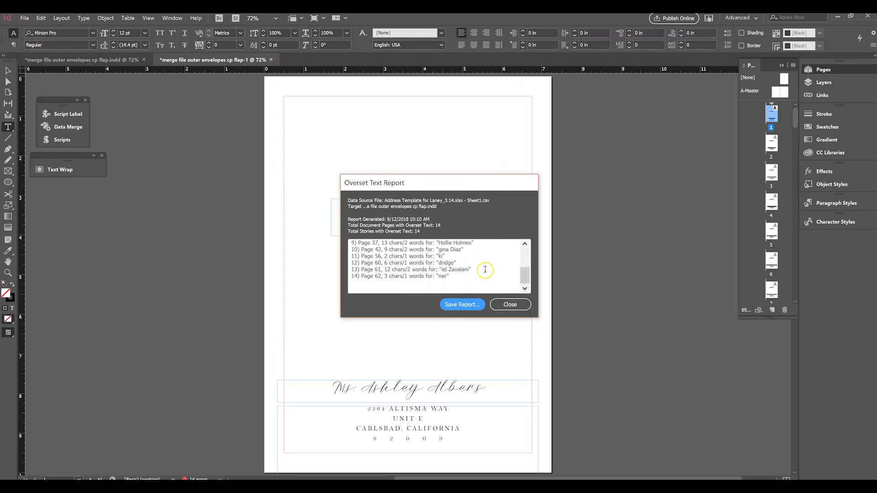
click(509, 304)
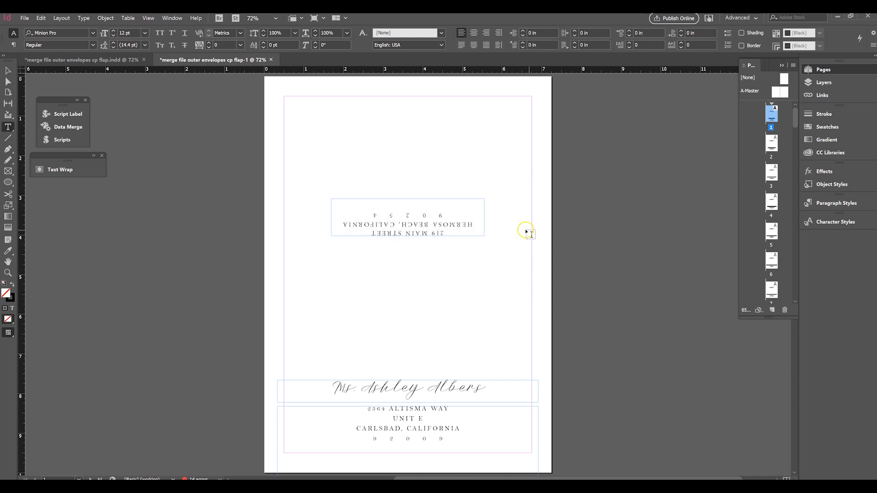
Step: Reduce the overset guest name on page 6 of the merged document to 20 pt so the whole name fits
scroll(502, 224, down, 5)
scroll(502, 225, down, 3)
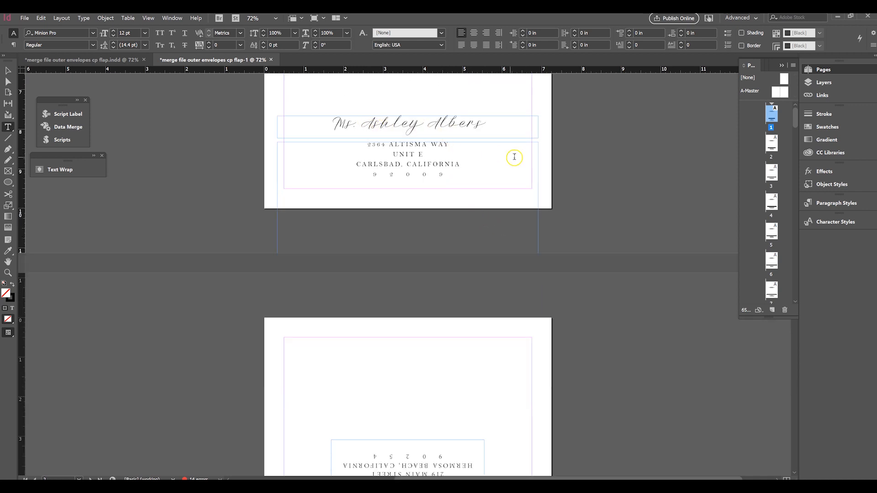
scroll(549, 190, down, 20)
scroll(548, 200, down, 12)
scroll(507, 256, down, 7)
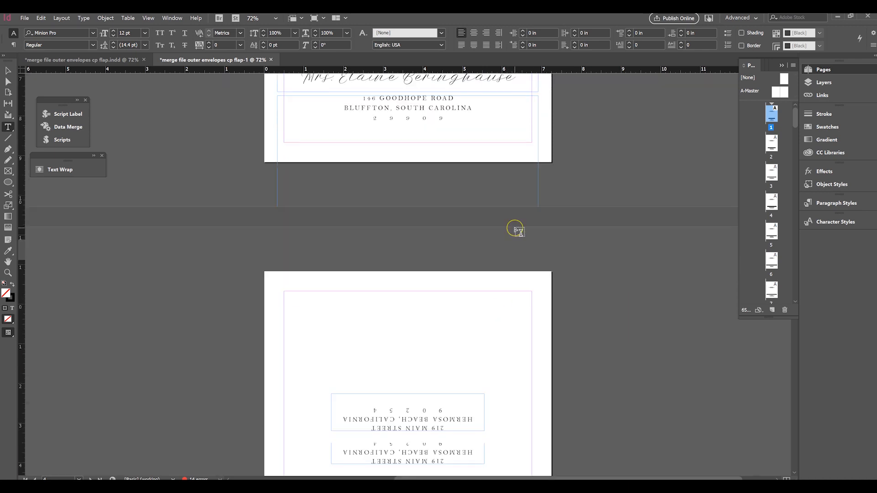
scroll(516, 230, down, 20)
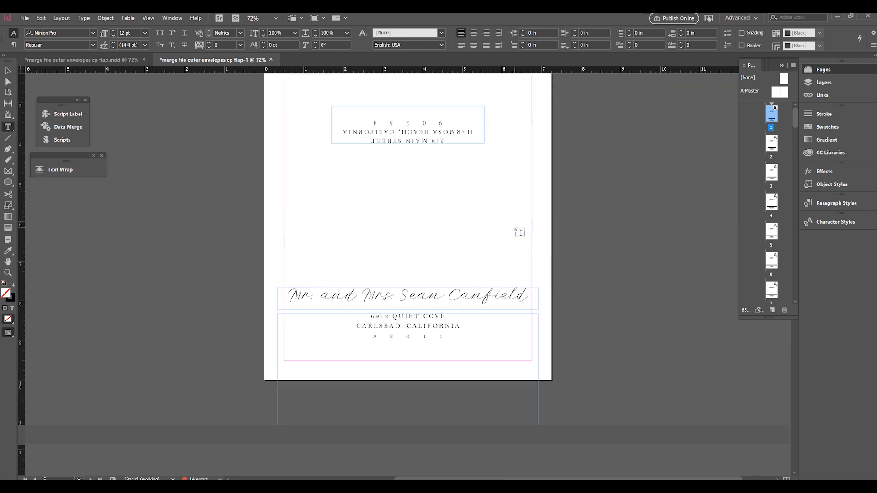
scroll(519, 233, down, 18)
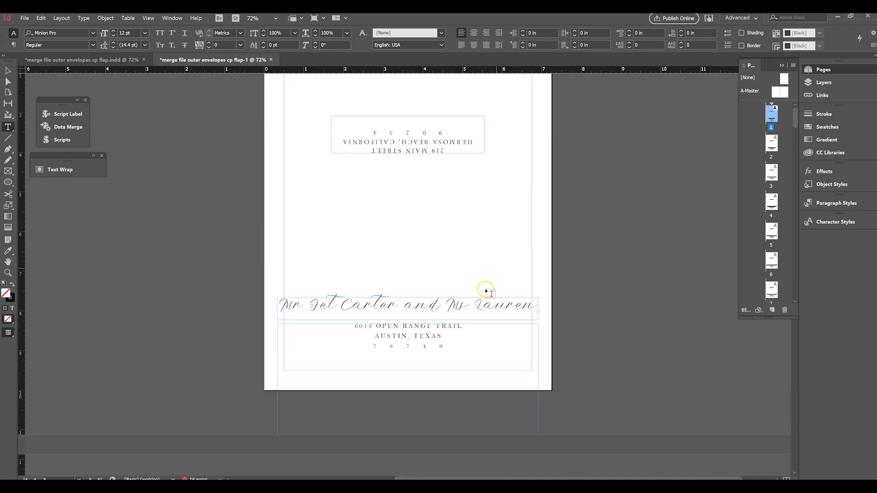
triple_click(413, 310)
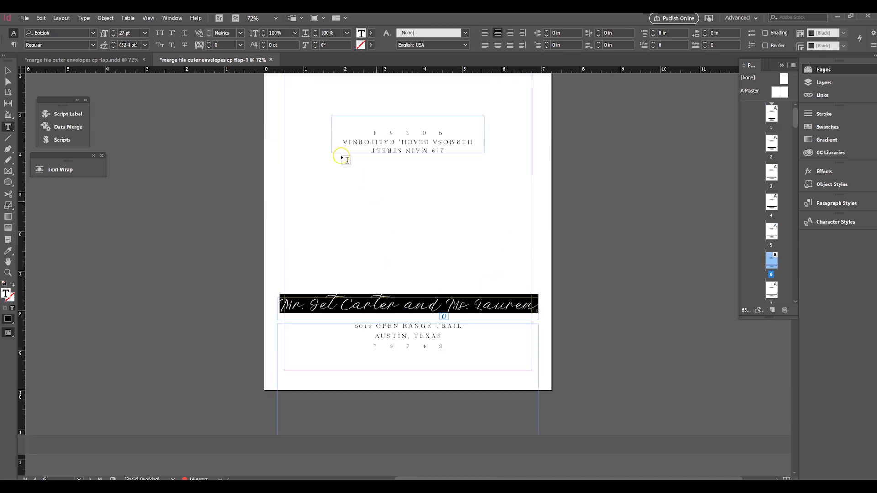
click(113, 35)
click(113, 35)
click(113, 35)
click(113, 36)
click(113, 36)
click(113, 36)
click(112, 36)
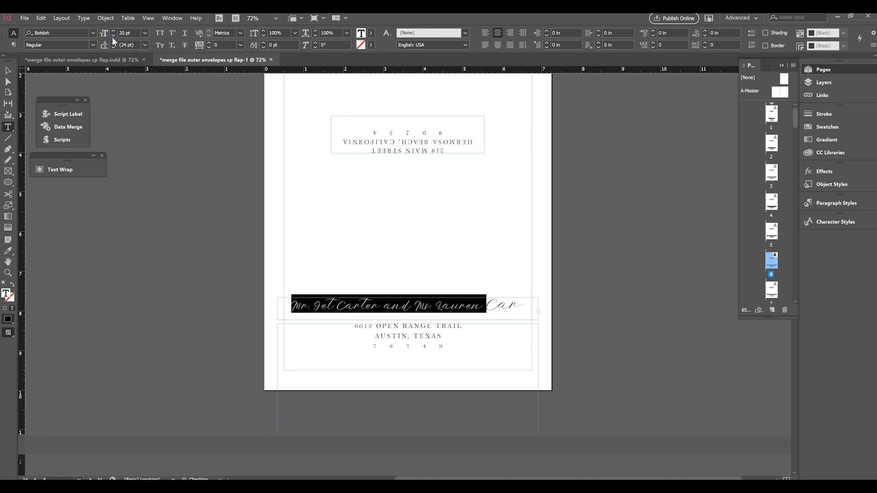
click(145, 33)
click(137, 128)
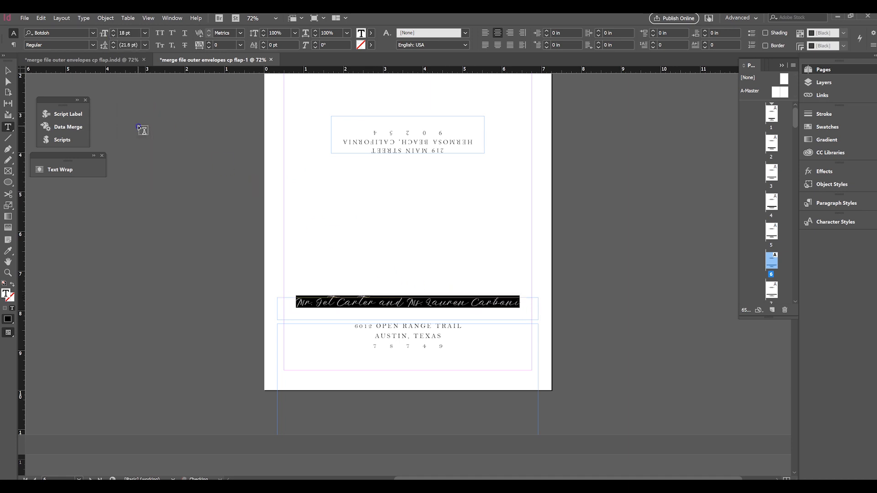
click(113, 31)
click(113, 31)
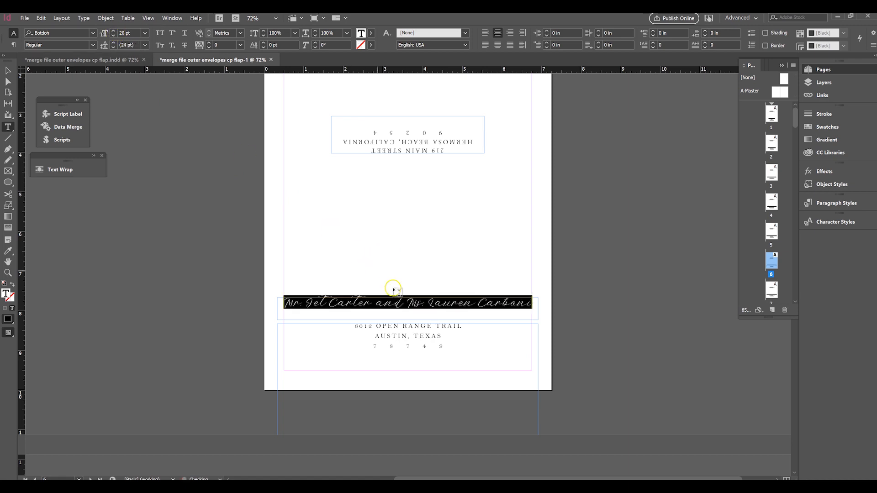
Step: Break the guest names on page 6 onto two lines after "and"
click(409, 307)
click(415, 305)
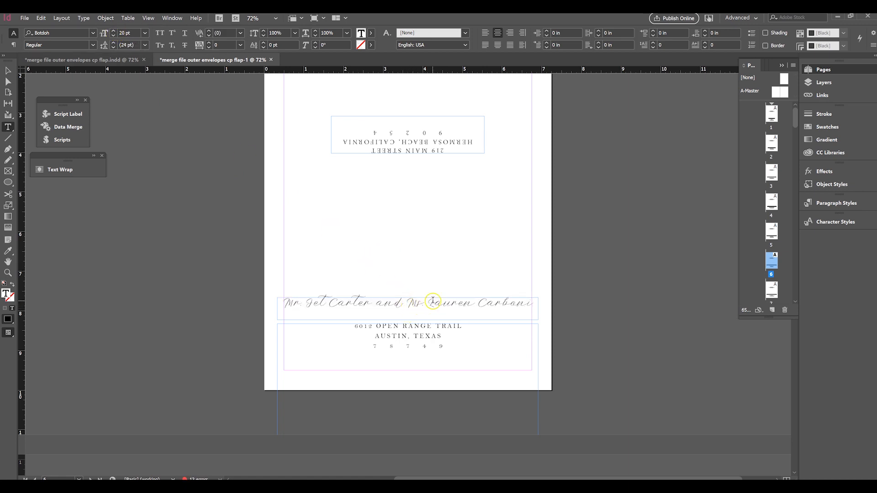
key(Return)
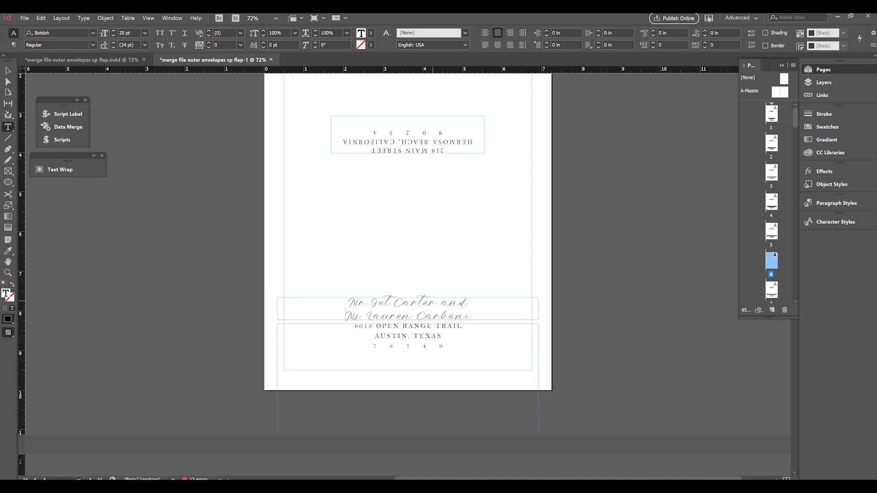
scroll(456, 276, up, 1)
scroll(456, 276, down, 2)
scroll(457, 254, up, 1)
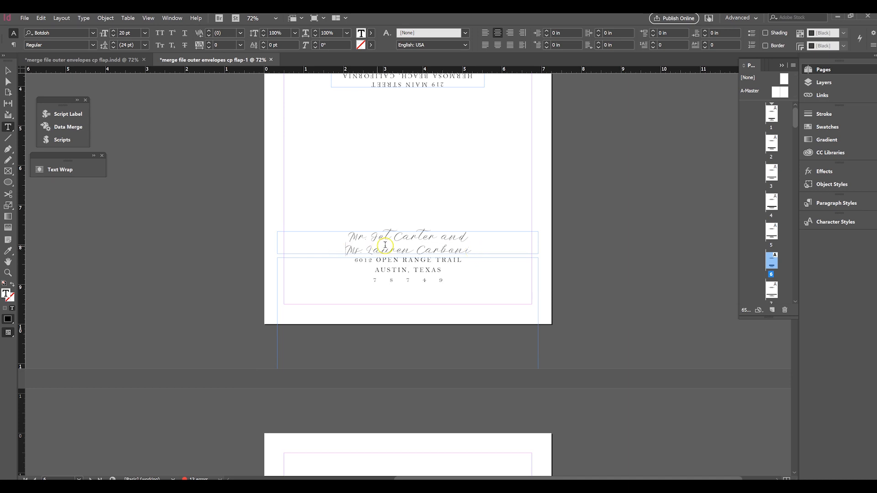
Step: Look back over the merged envelopes to page 1 and close the merged document without saving
scroll(431, 248, up, 20)
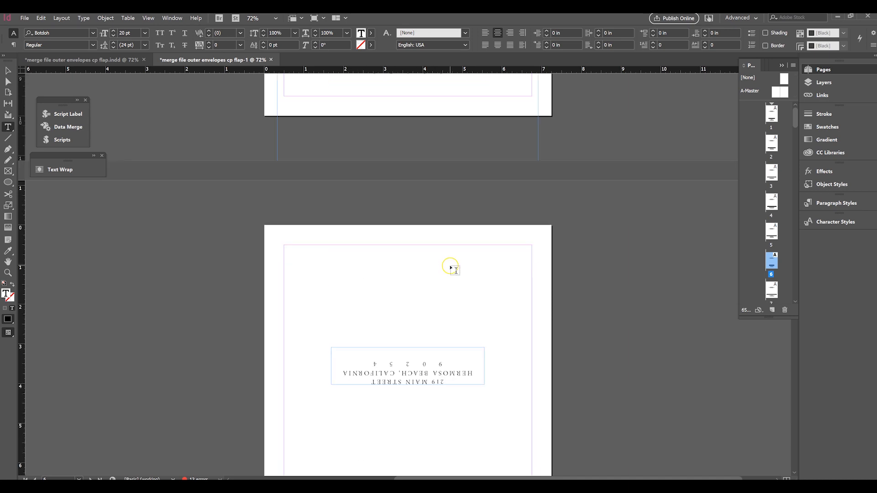
scroll(455, 271, up, 20)
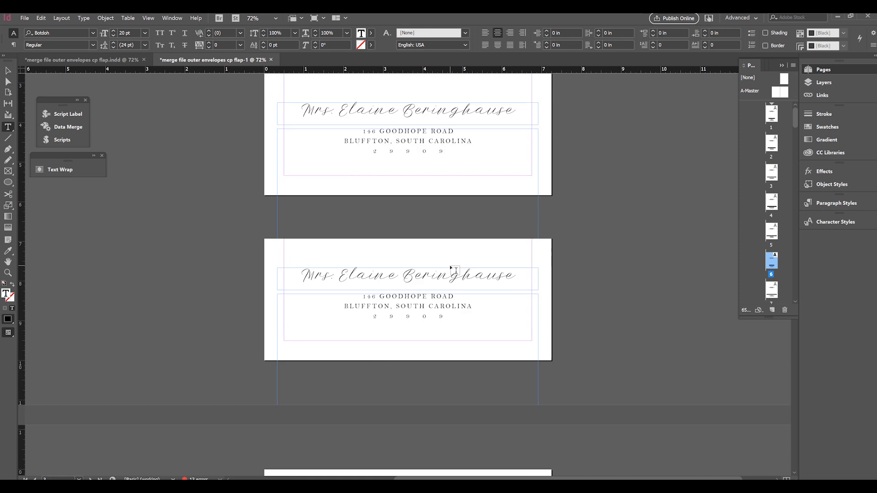
scroll(455, 270, up, 15)
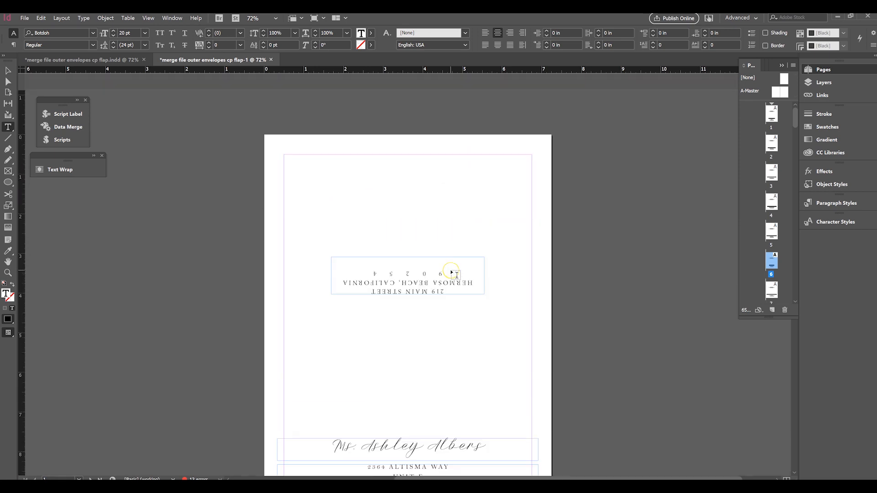
scroll(486, 250, down, 5)
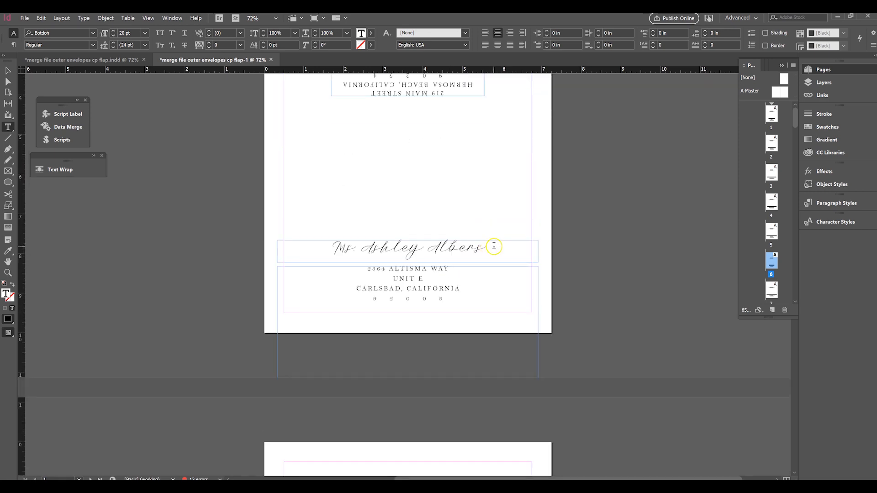
click(271, 60)
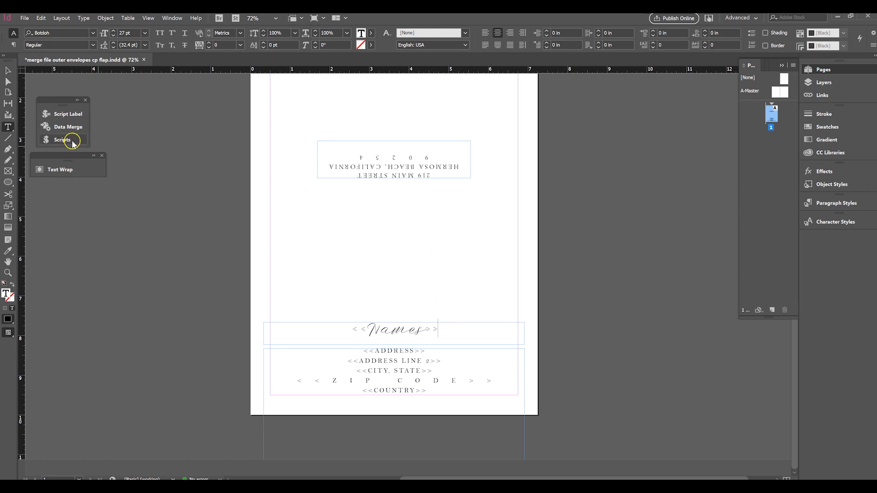
Step: Merge all records from the envelope template into a new document, then read and close the overset text report
click(71, 127)
click(195, 110)
click(232, 167)
click(496, 317)
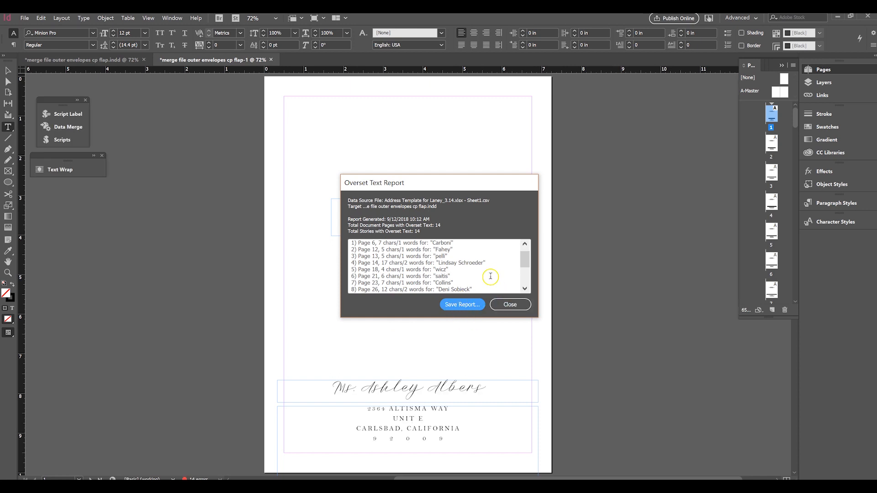
scroll(501, 279, down, 3)
click(510, 304)
Step: Look through the first few merged envelopes and close the merged document without saving
scroll(513, 262, down, 5)
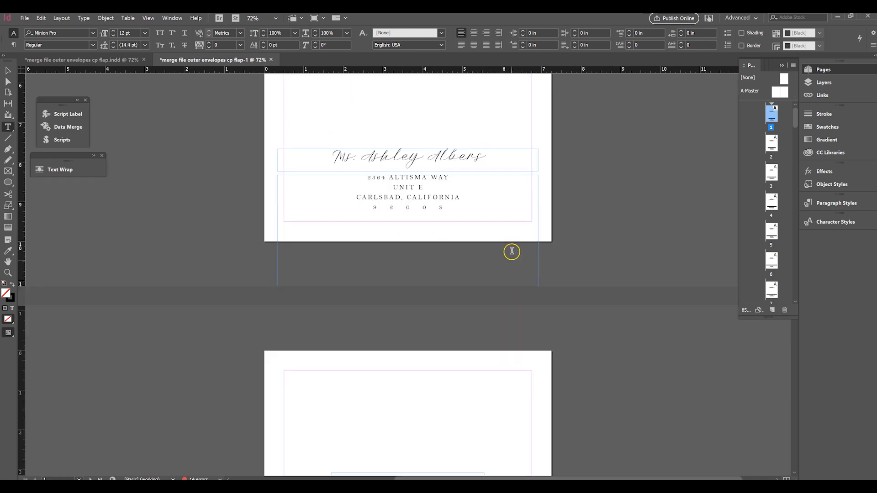
scroll(457, 186, down, 10)
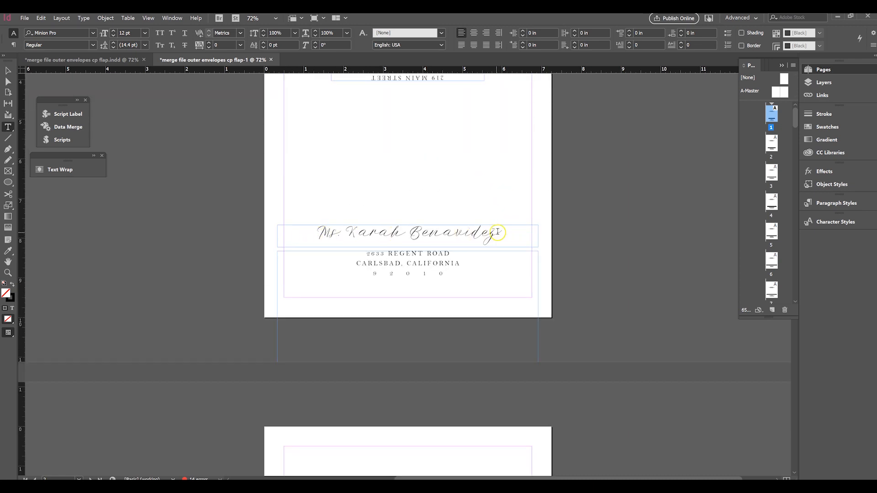
scroll(464, 263, down, 15)
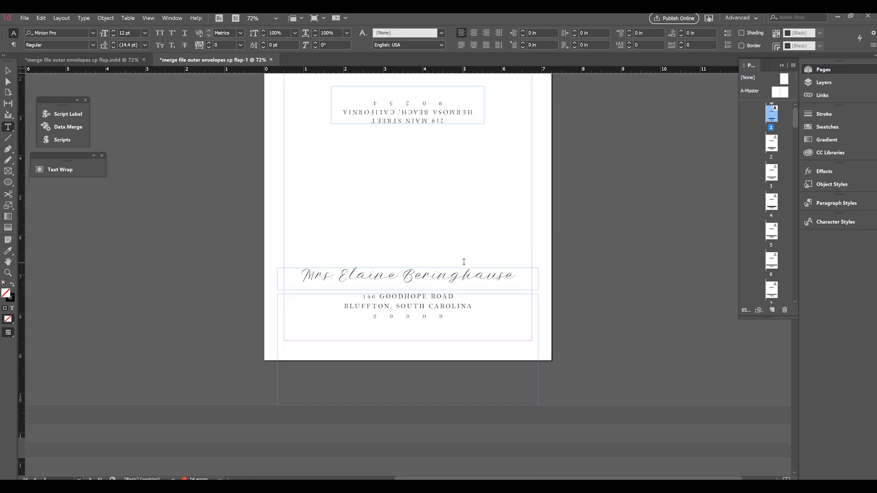
scroll(490, 263, up, 20)
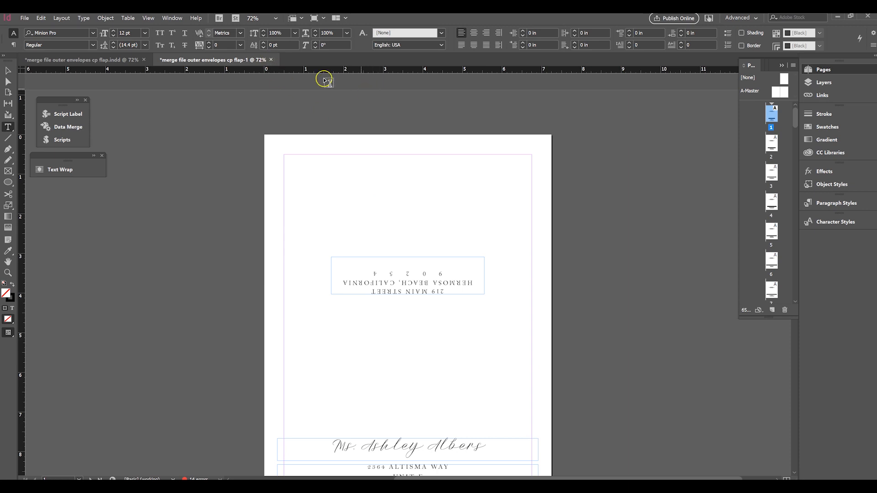
click(271, 60)
Step: Display the data source's merge fields and examine the return address, Names and address placeholders on the envelope template
click(68, 126)
drag(147, 133, 171, 230)
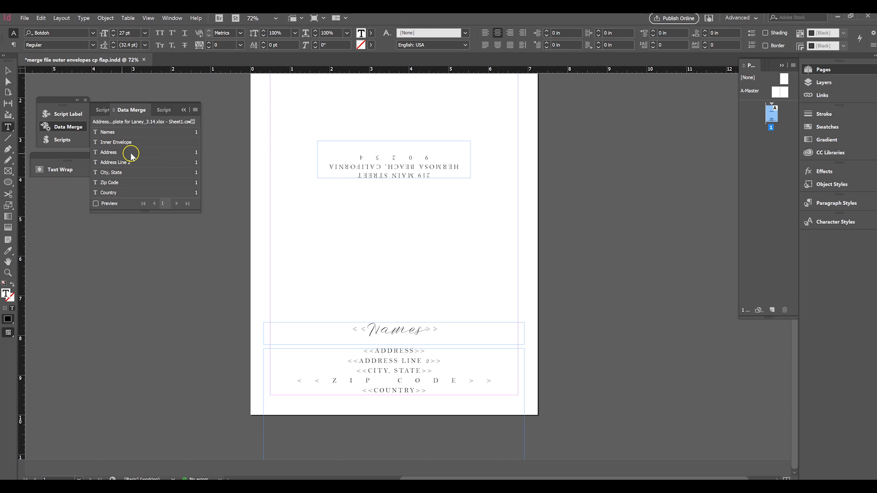
click(401, 298)
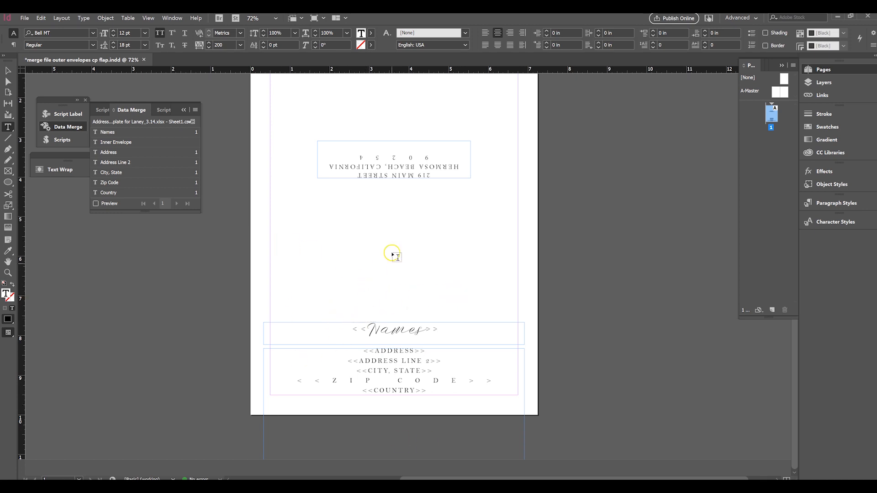
scroll(470, 243, up, 3)
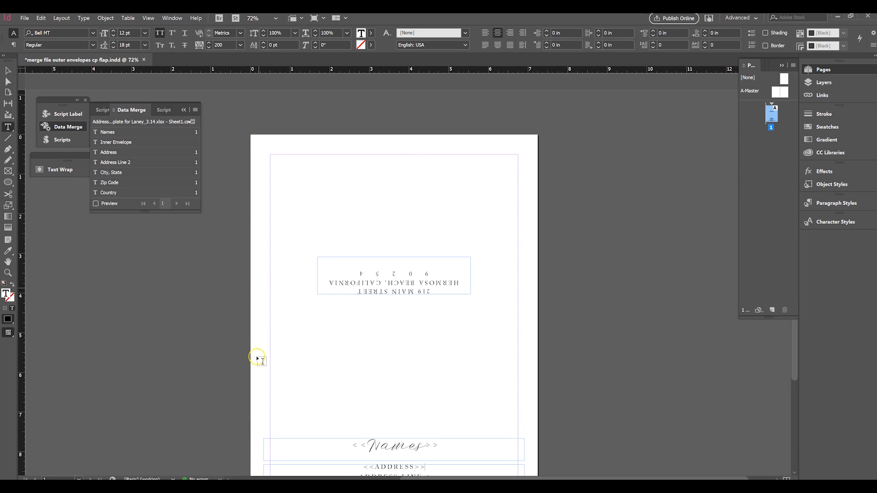
scroll(278, 215, down, 3)
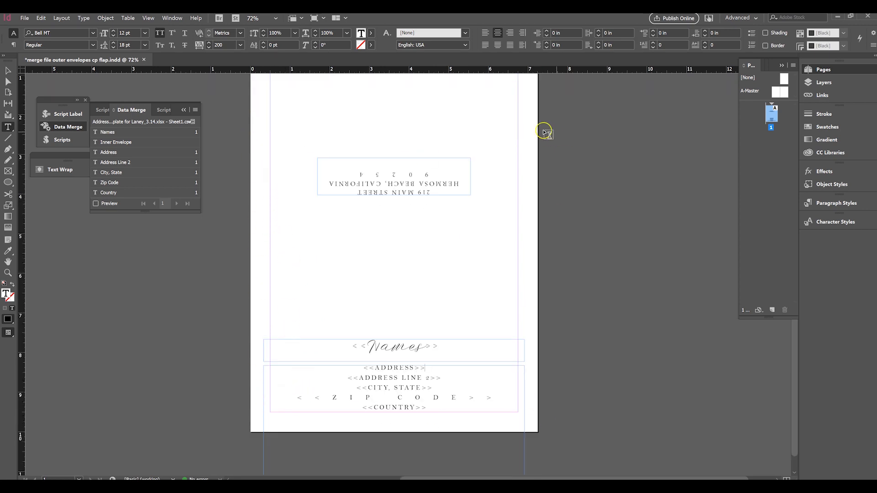
scroll(544, 132, up, 3)
scroll(499, 256, down, 2)
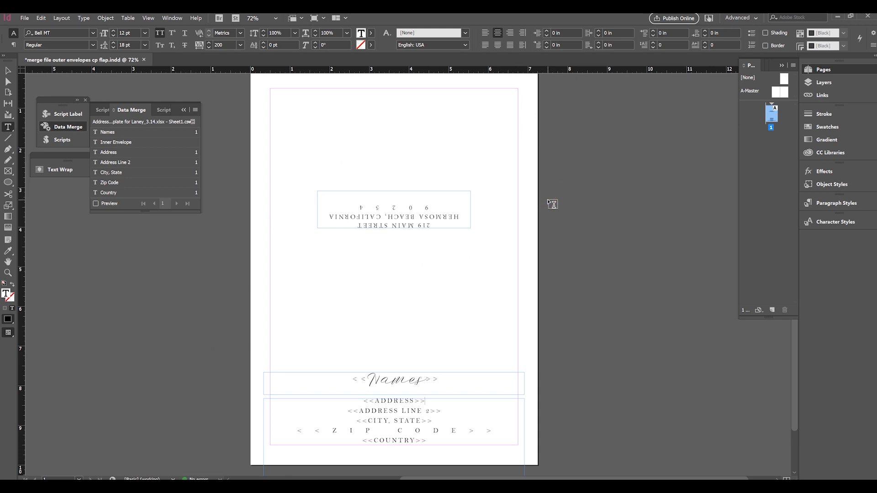
scroll(479, 258, down, 2)
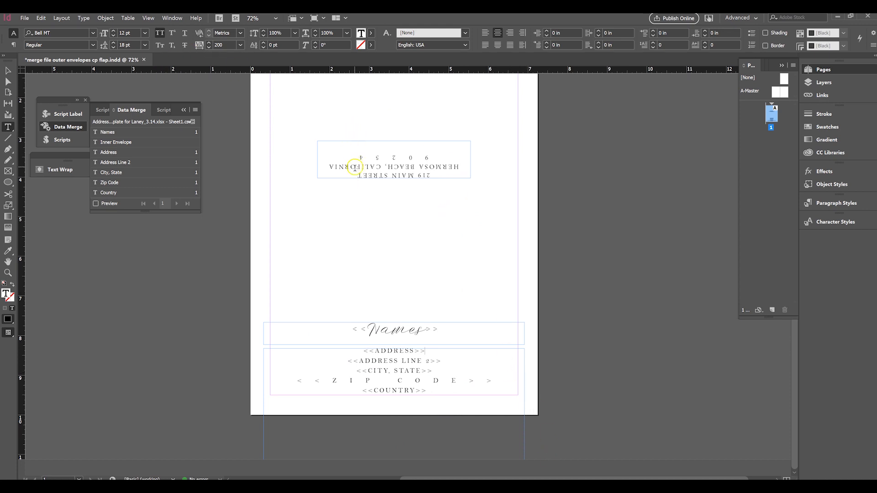
click(311, 330)
drag(315, 331, 456, 328)
click(456, 329)
scroll(424, 264, up, 1)
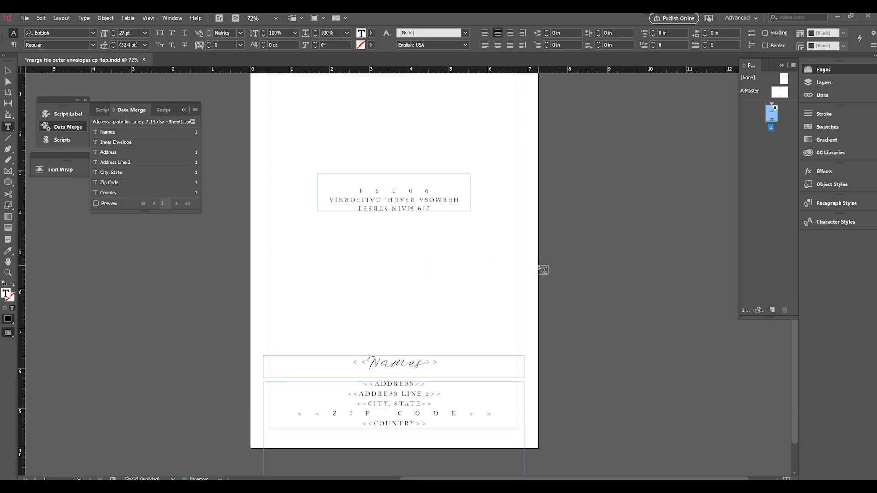